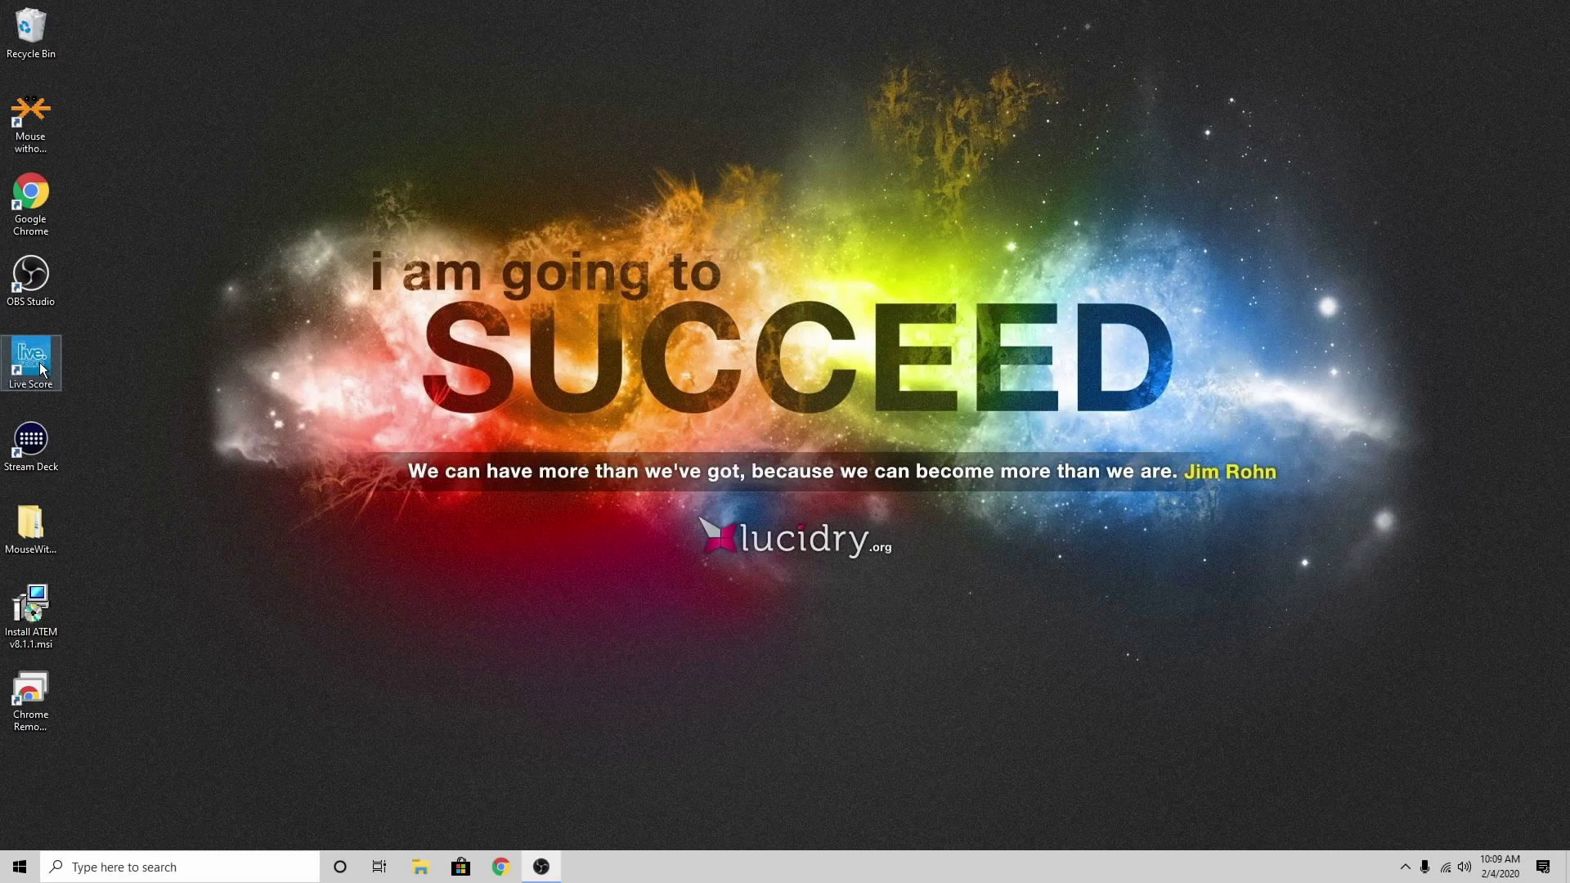
# Launch Live Score and open the Football scoreboard, previewing ECGH 0 vs HHS 0 in the 1ST.
pyautogui.doubleClick(40, 362)
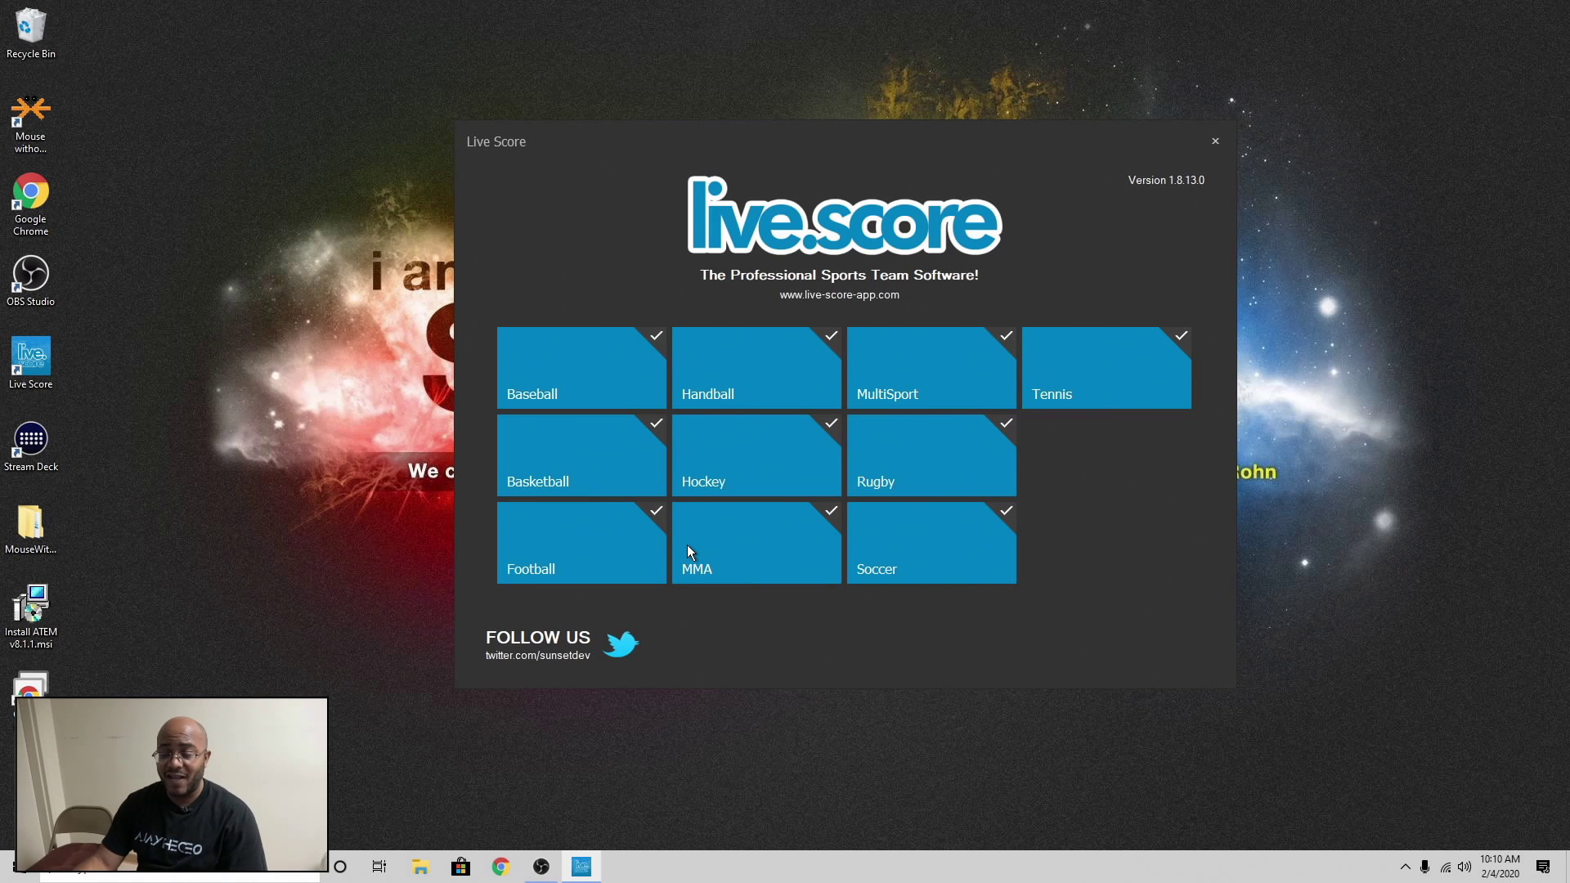
pyautogui.click(551, 554)
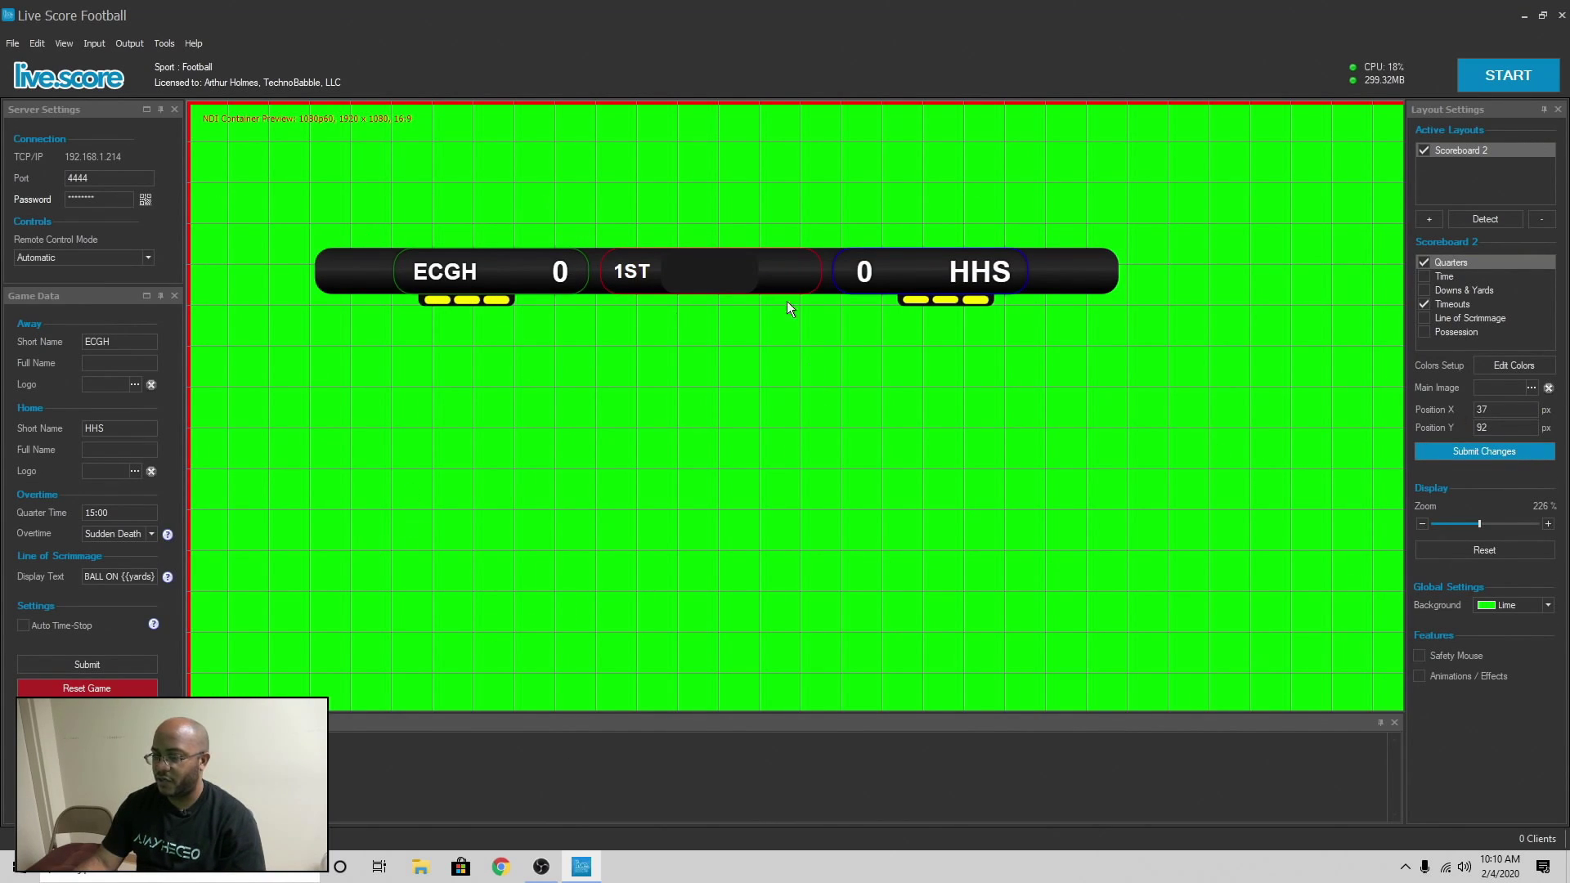
# Close the empty bottom docked panel so the green preview reaches the status bar.
pyautogui.click(1395, 724)
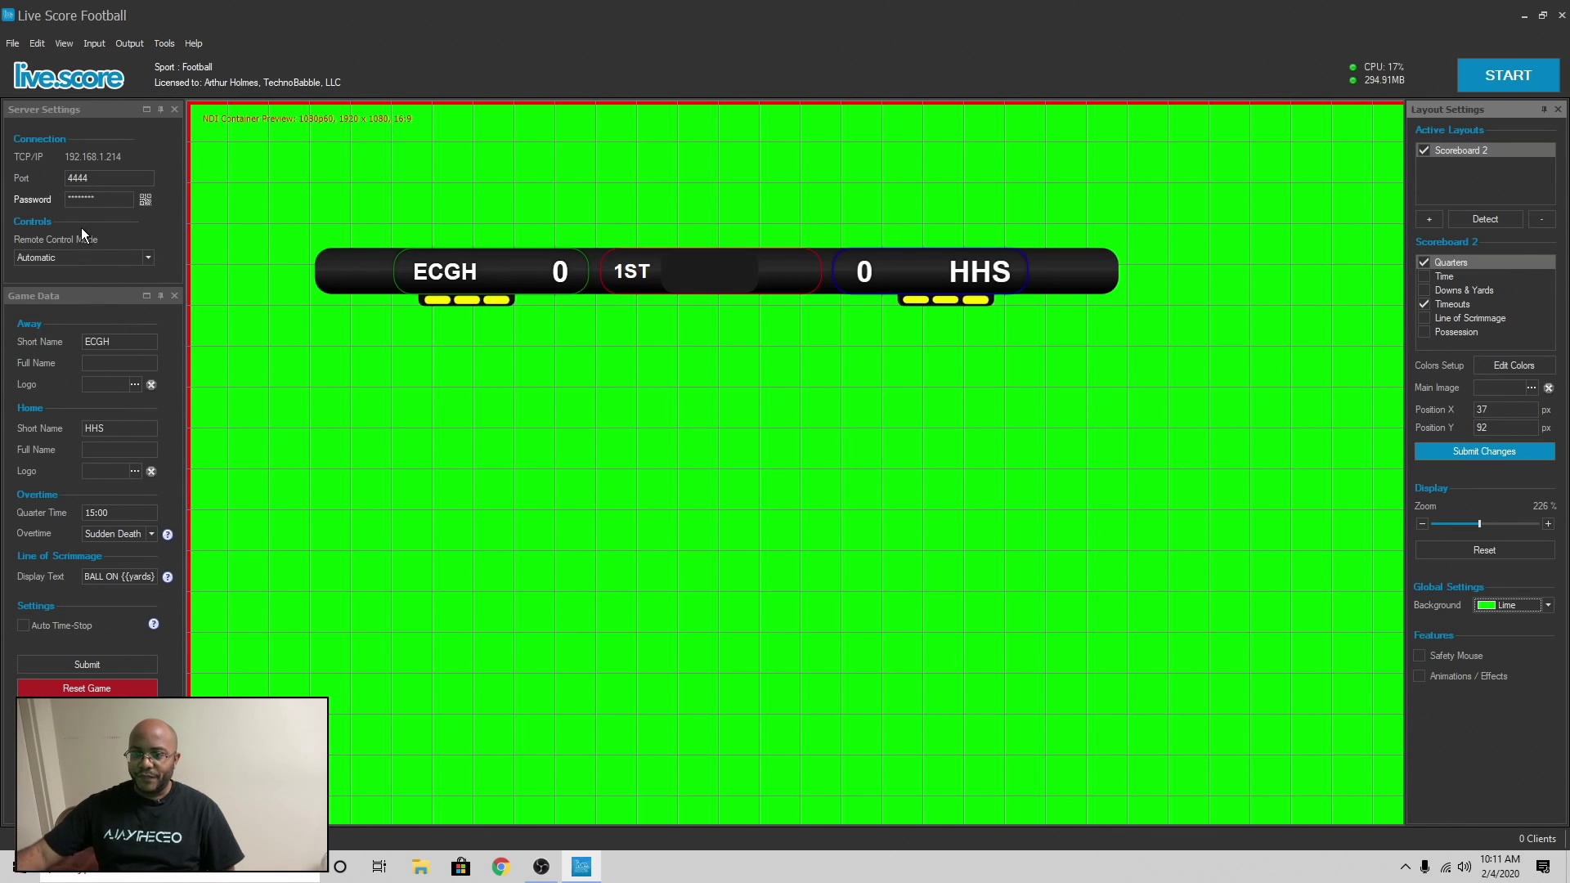
pyautogui.click(145, 200)
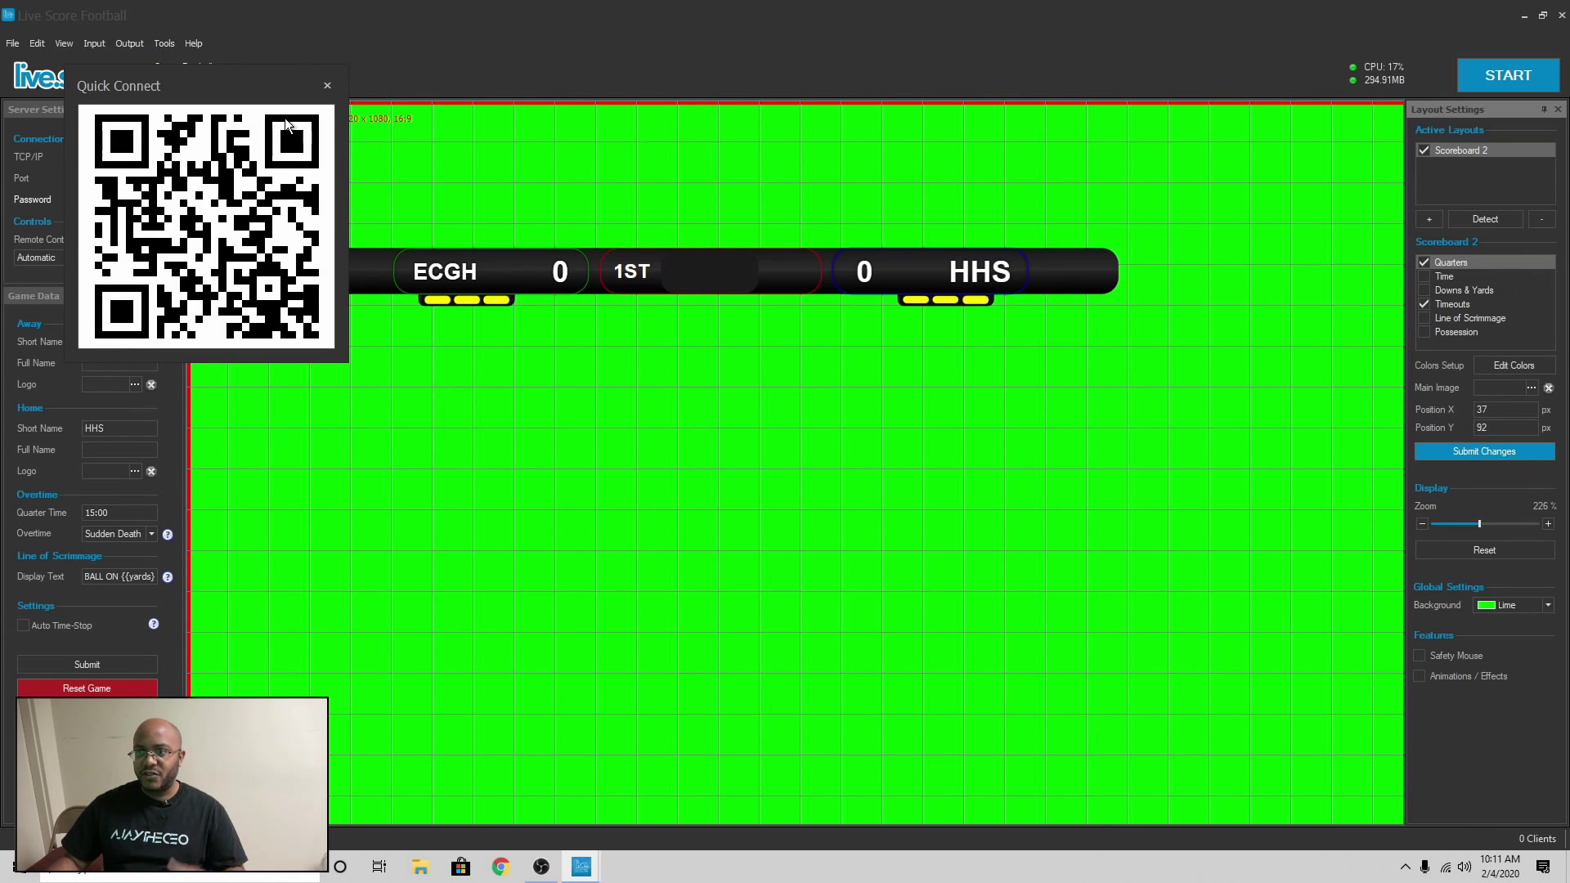
pyautogui.click(329, 86)
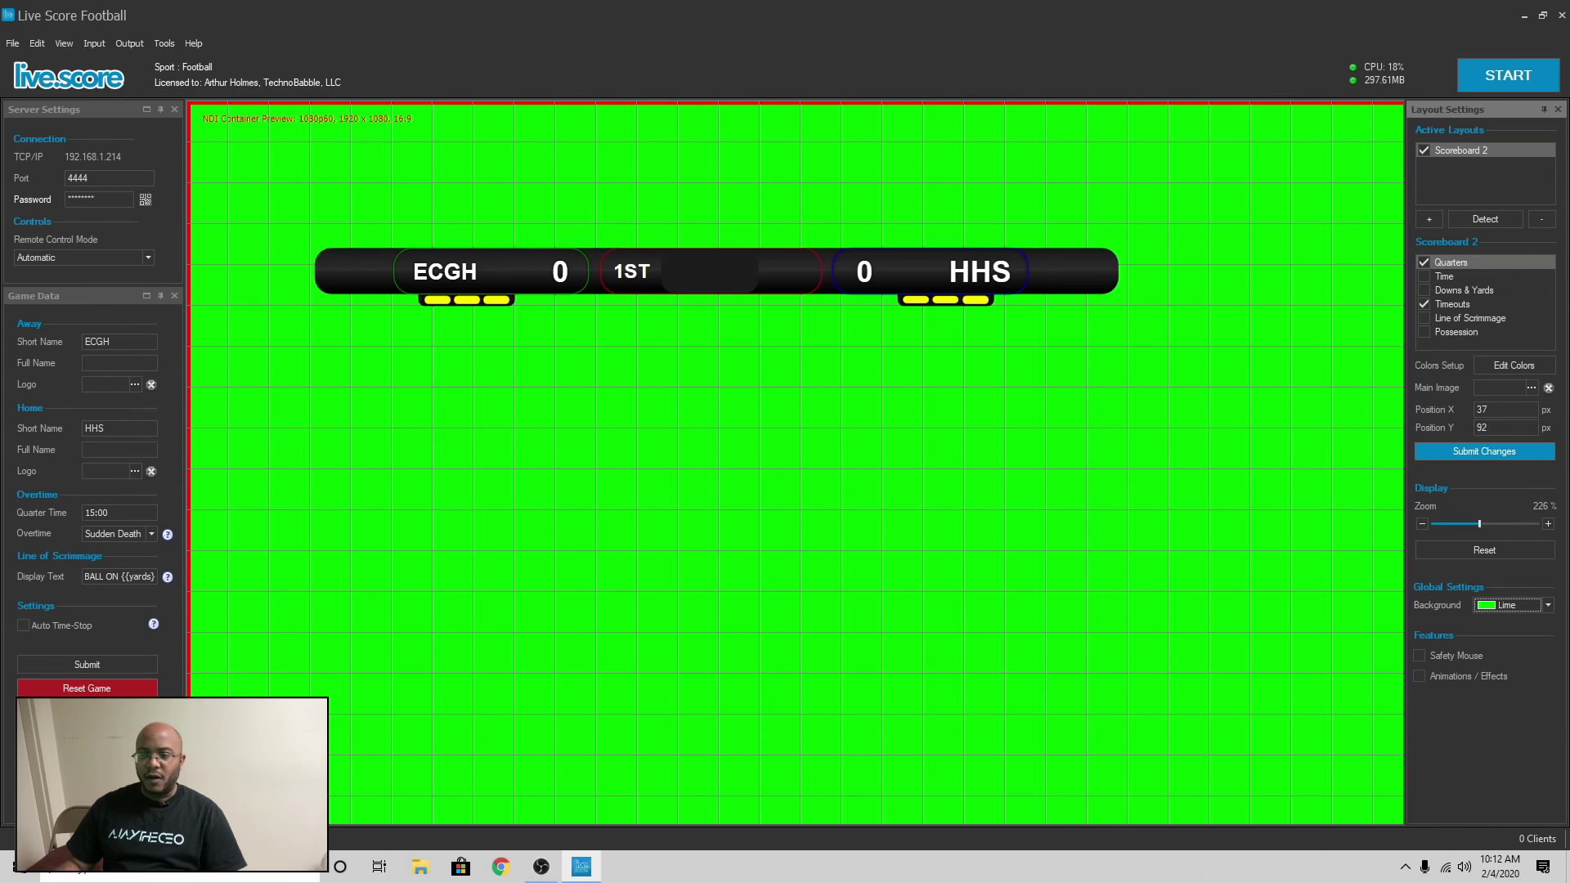
# Enter E.C. Glass High School as away and Heritage High School as home full names, then submit.
pyautogui.click(123, 342)
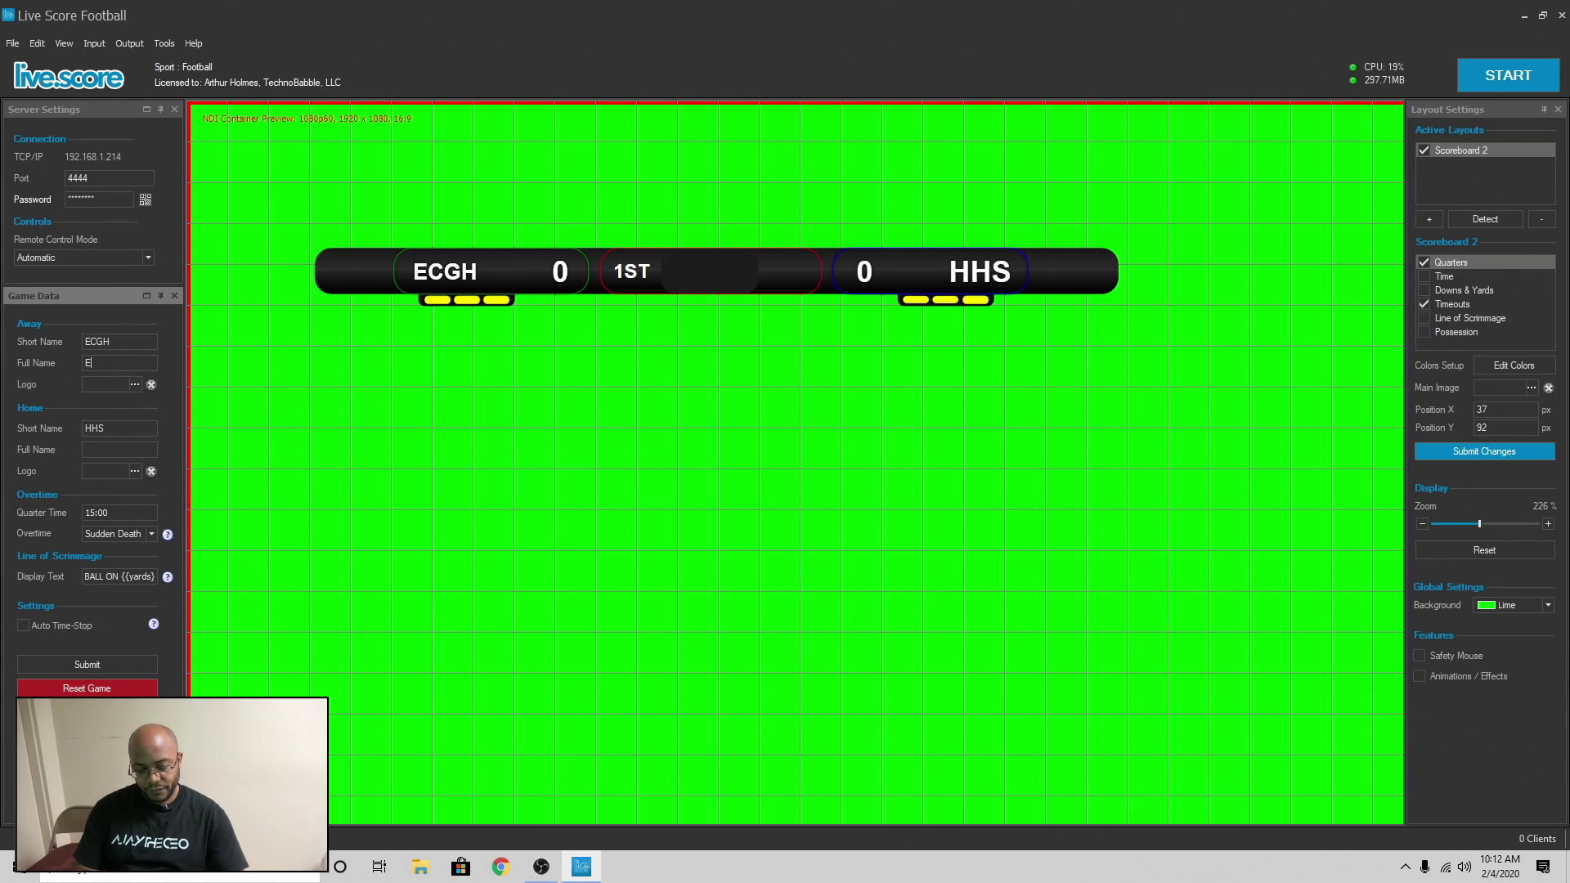
pyautogui.write('. Glass ')
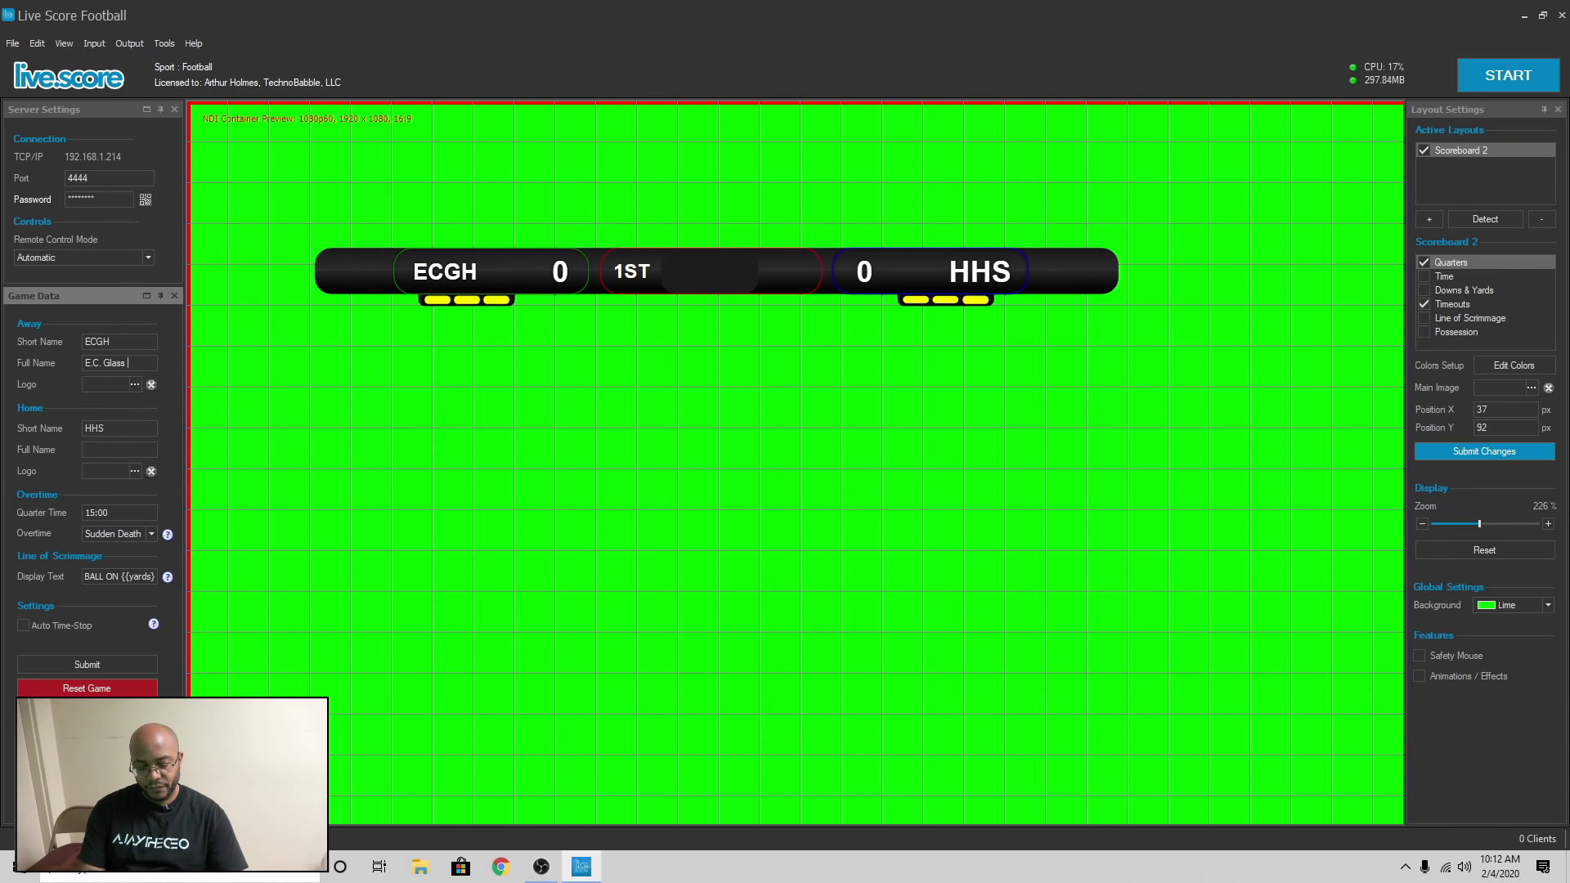
pyautogui.write('High School')
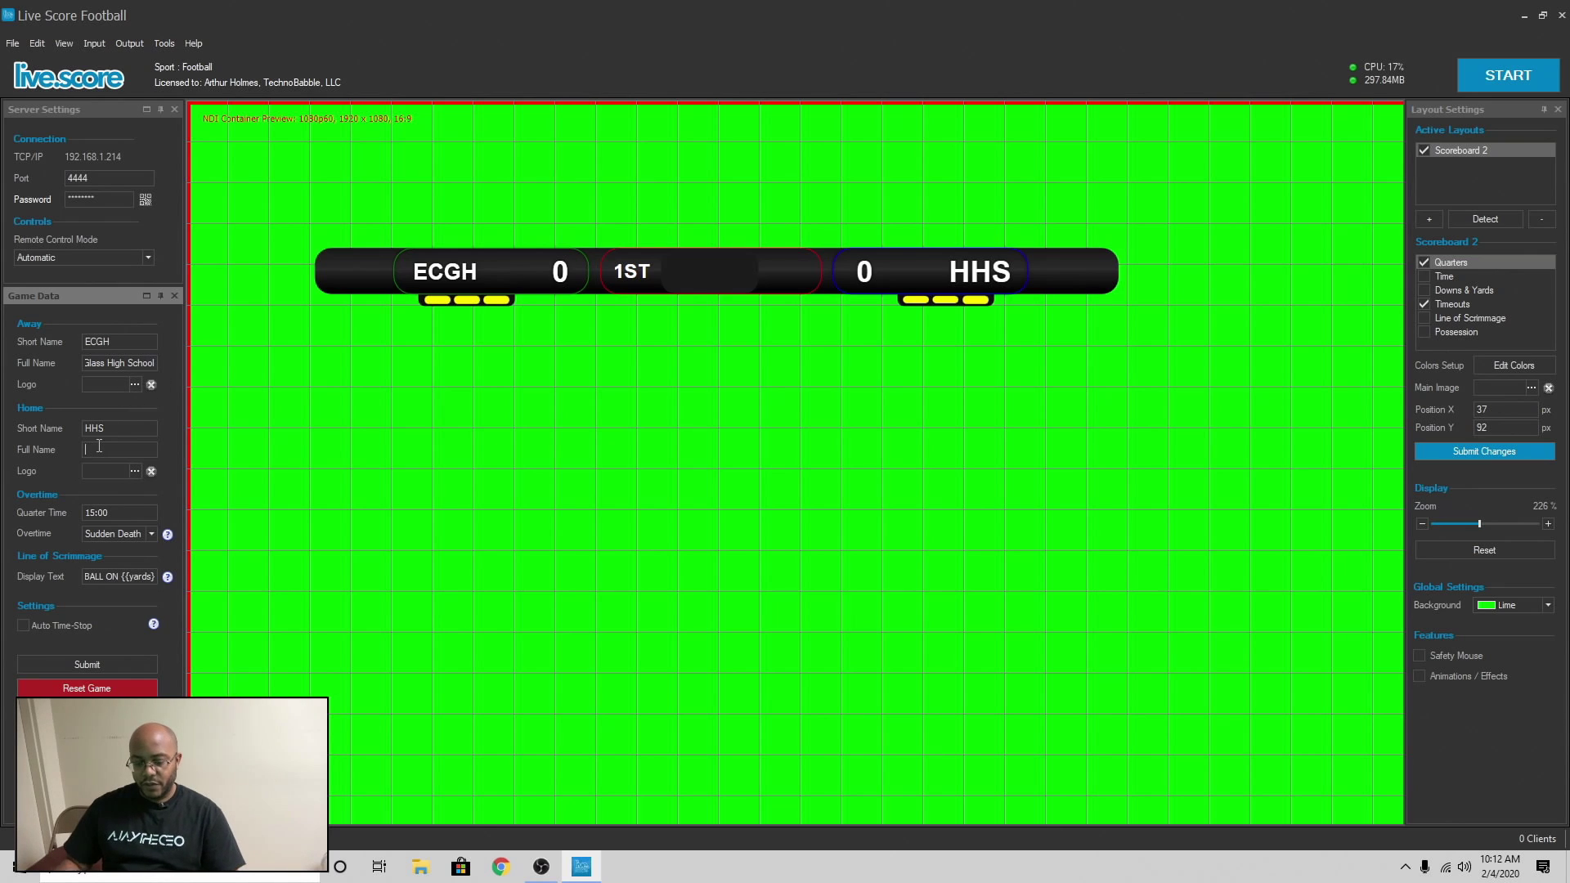
pyautogui.write('Heritage H')
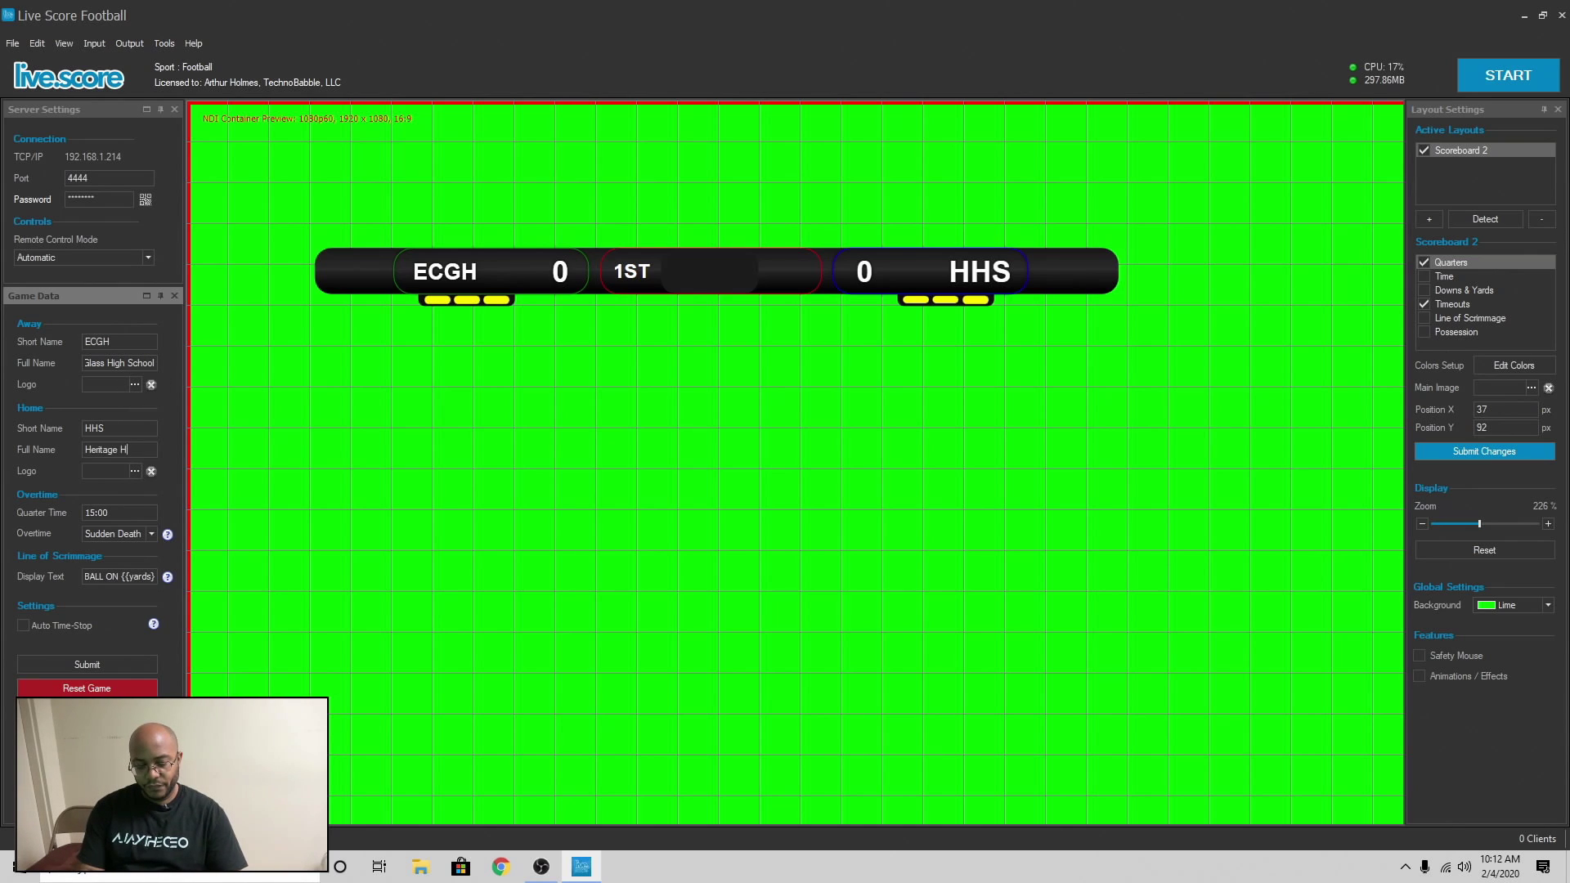
pyautogui.write('igh School')
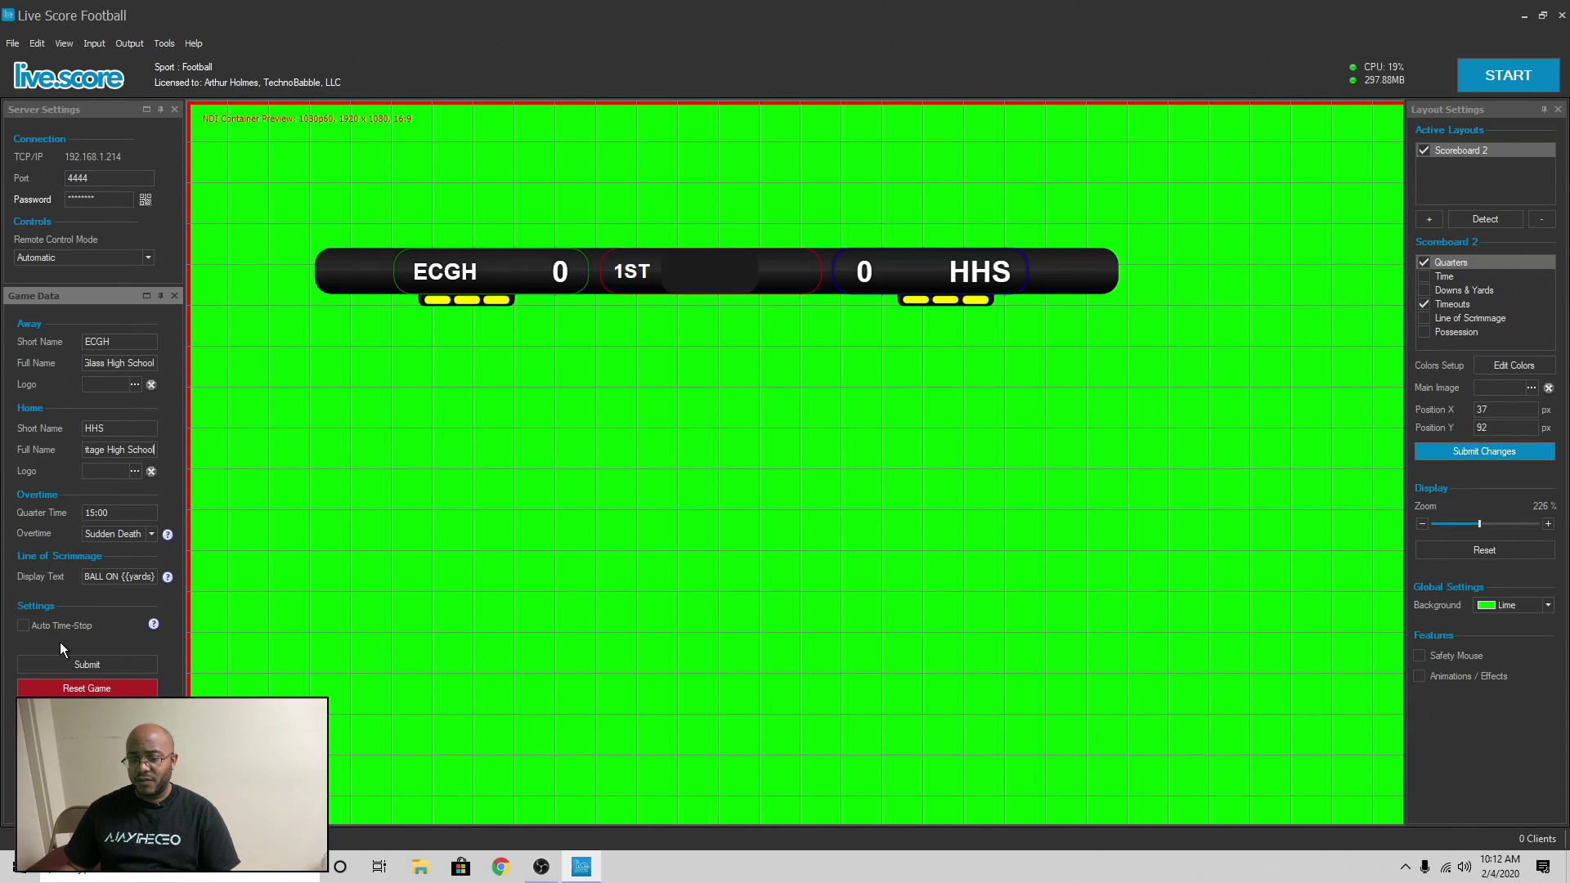
pyautogui.click(154, 624)
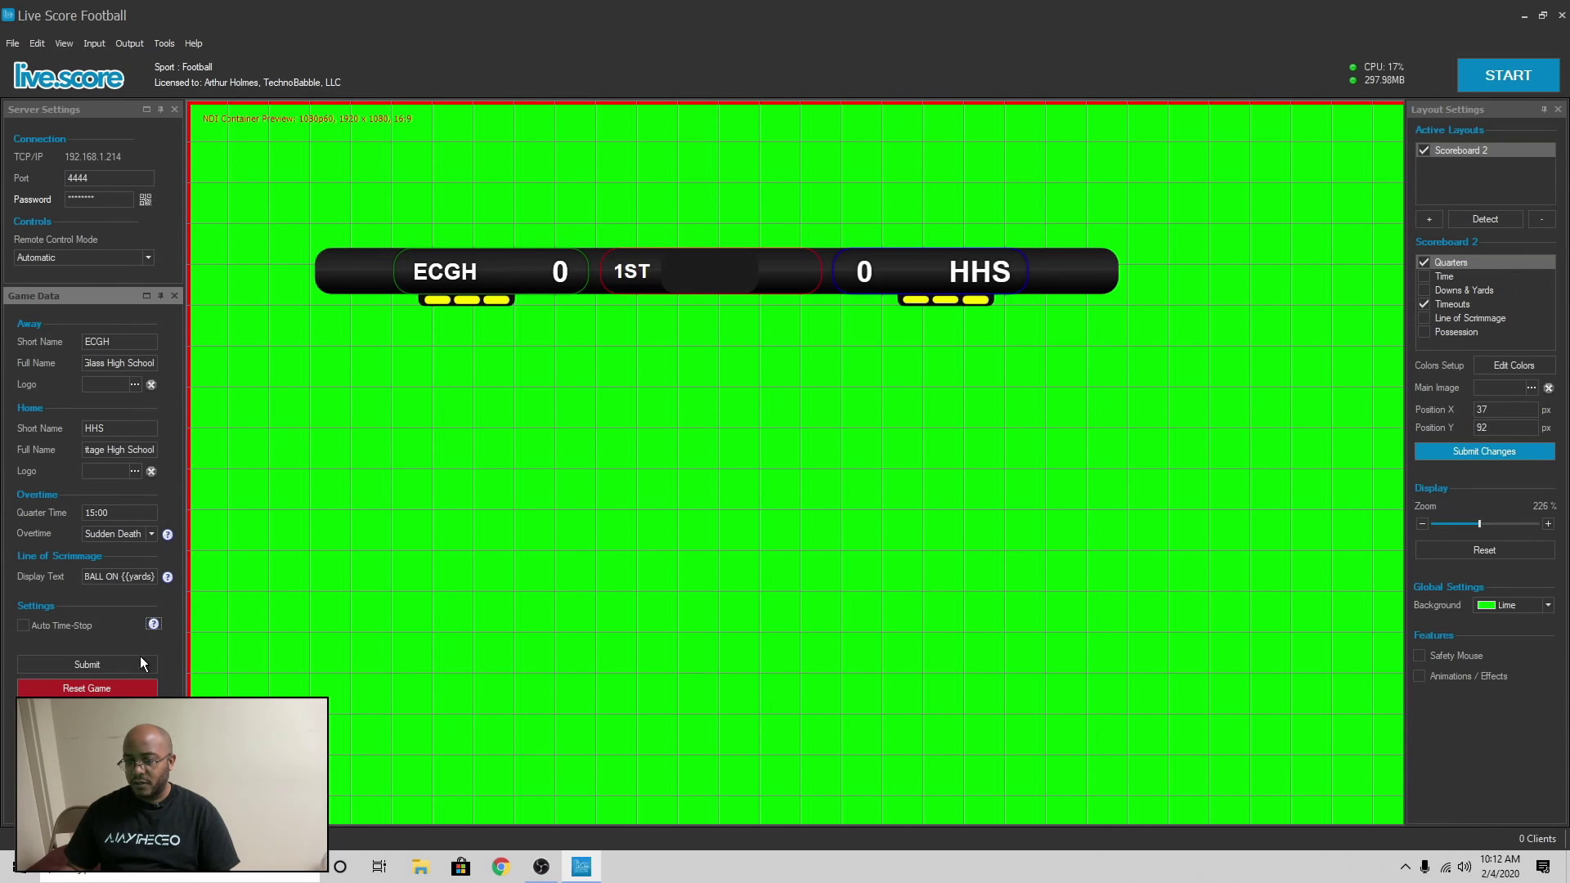
pyautogui.click(95, 665)
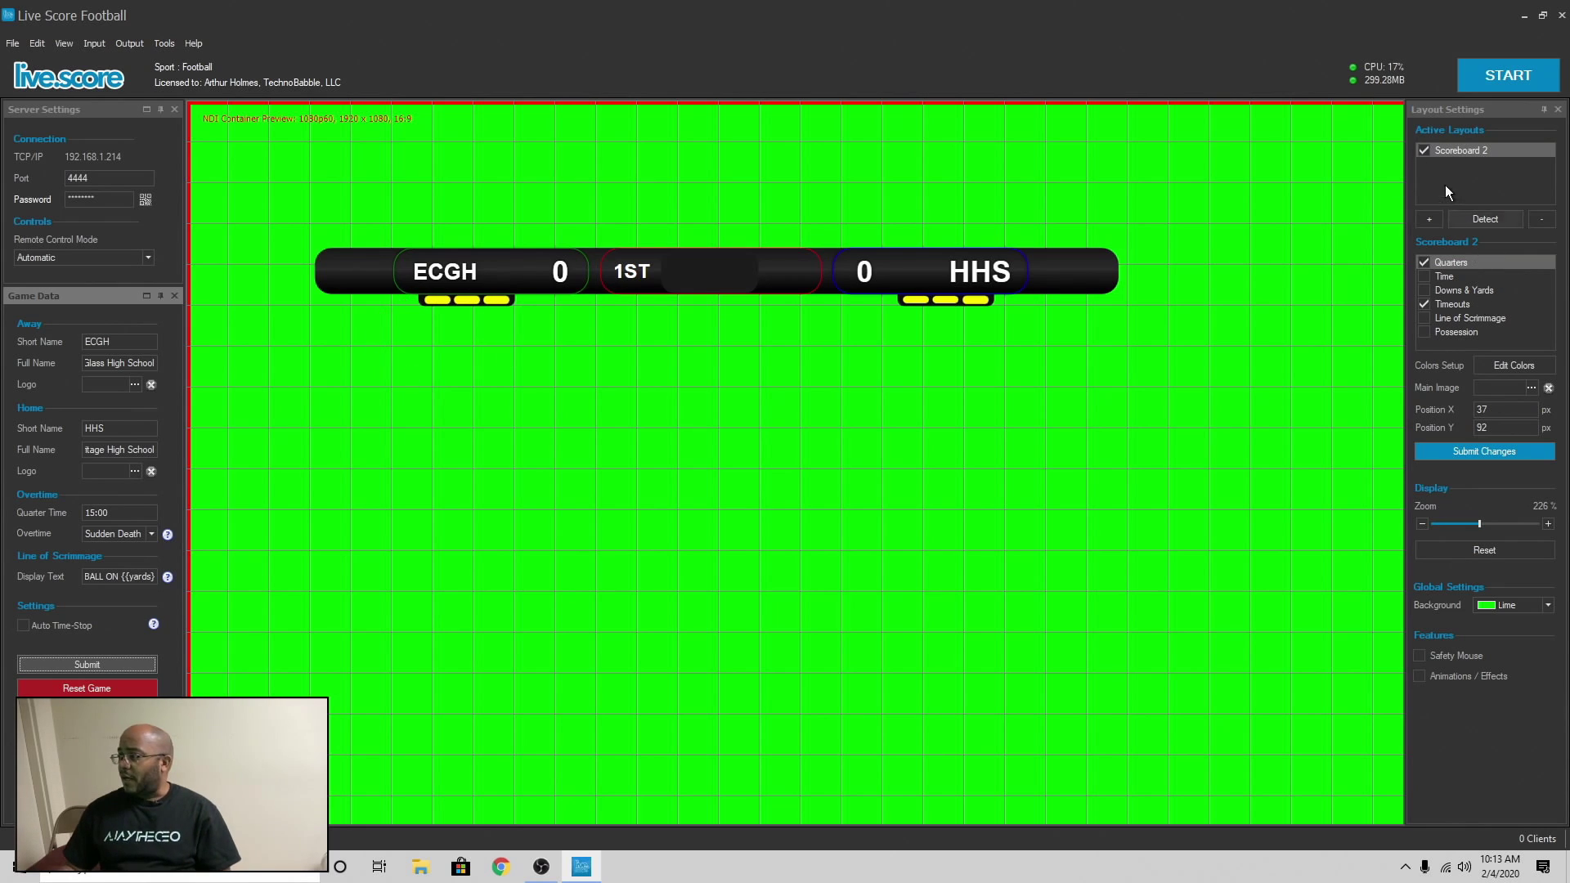
pyautogui.click(1431, 224)
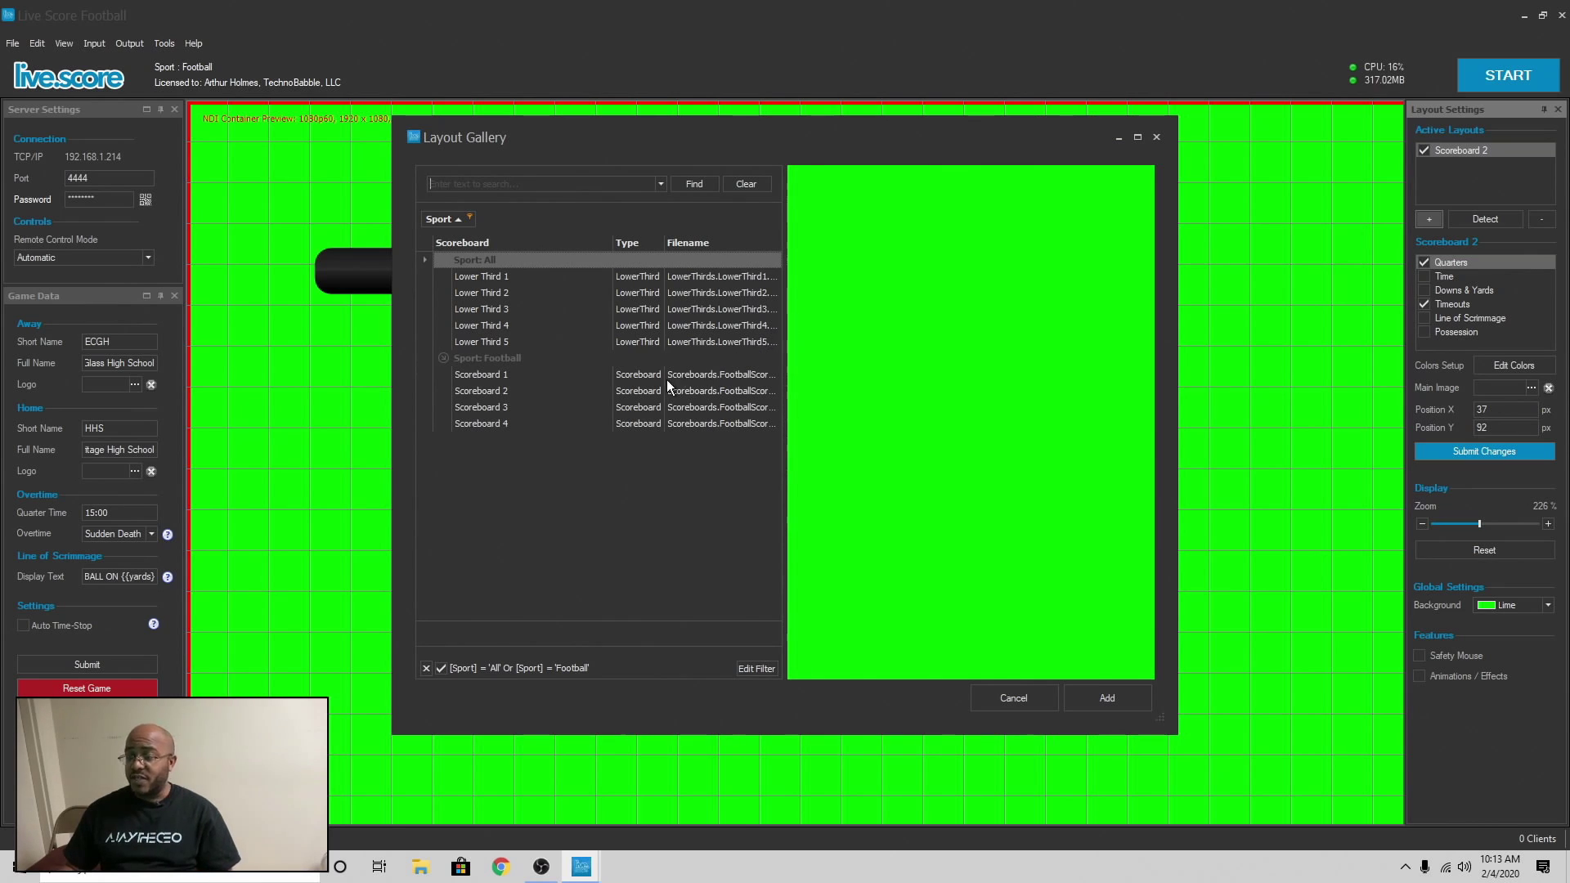
pyautogui.click(483, 377)
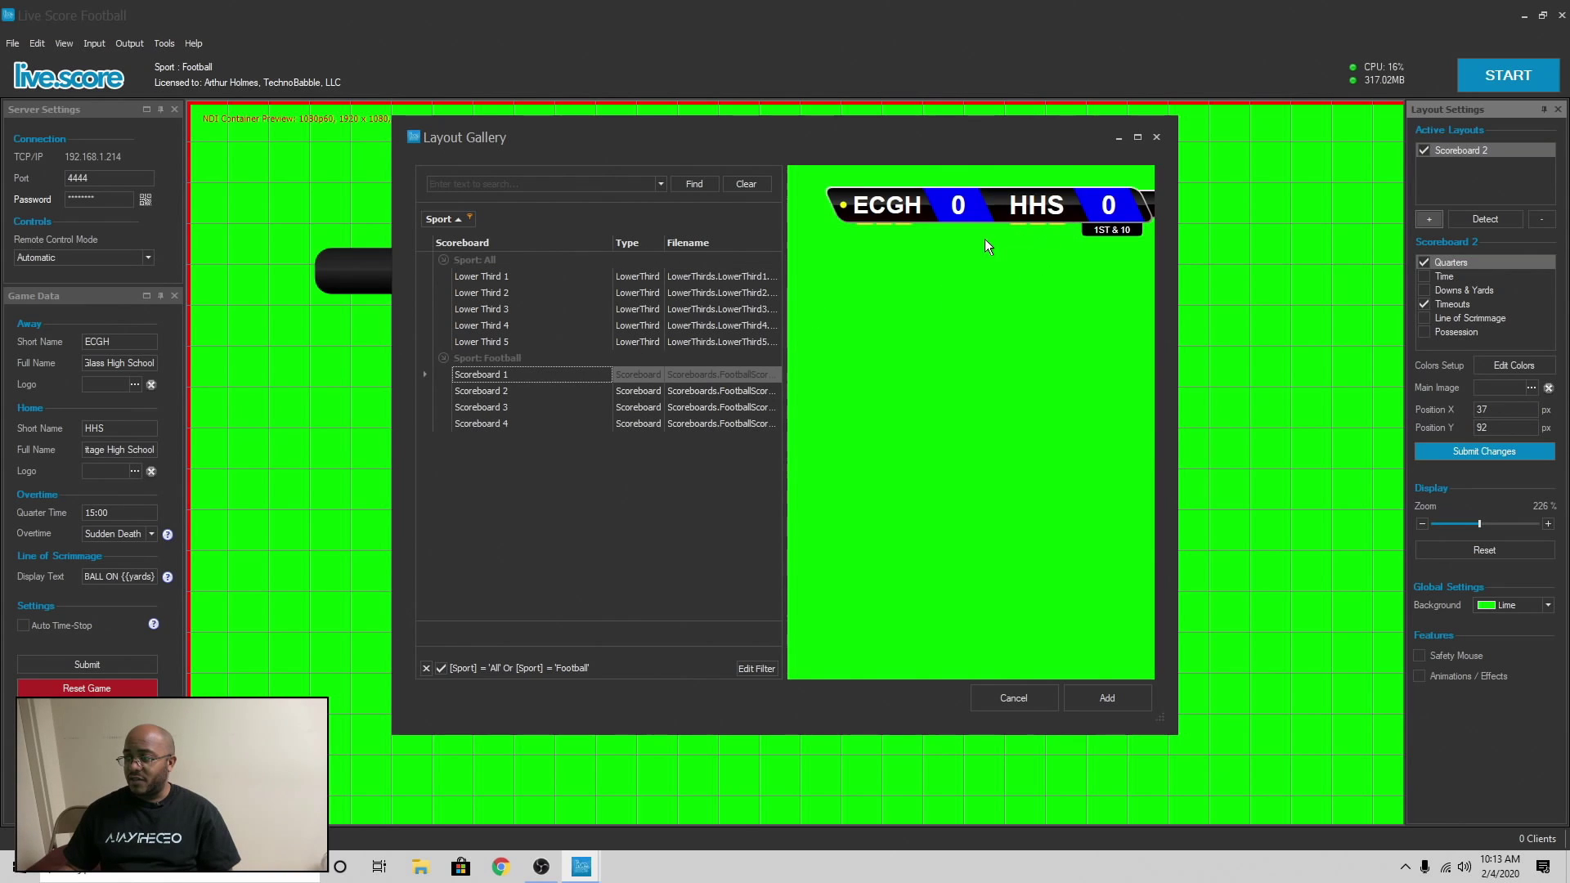
pyautogui.click(497, 395)
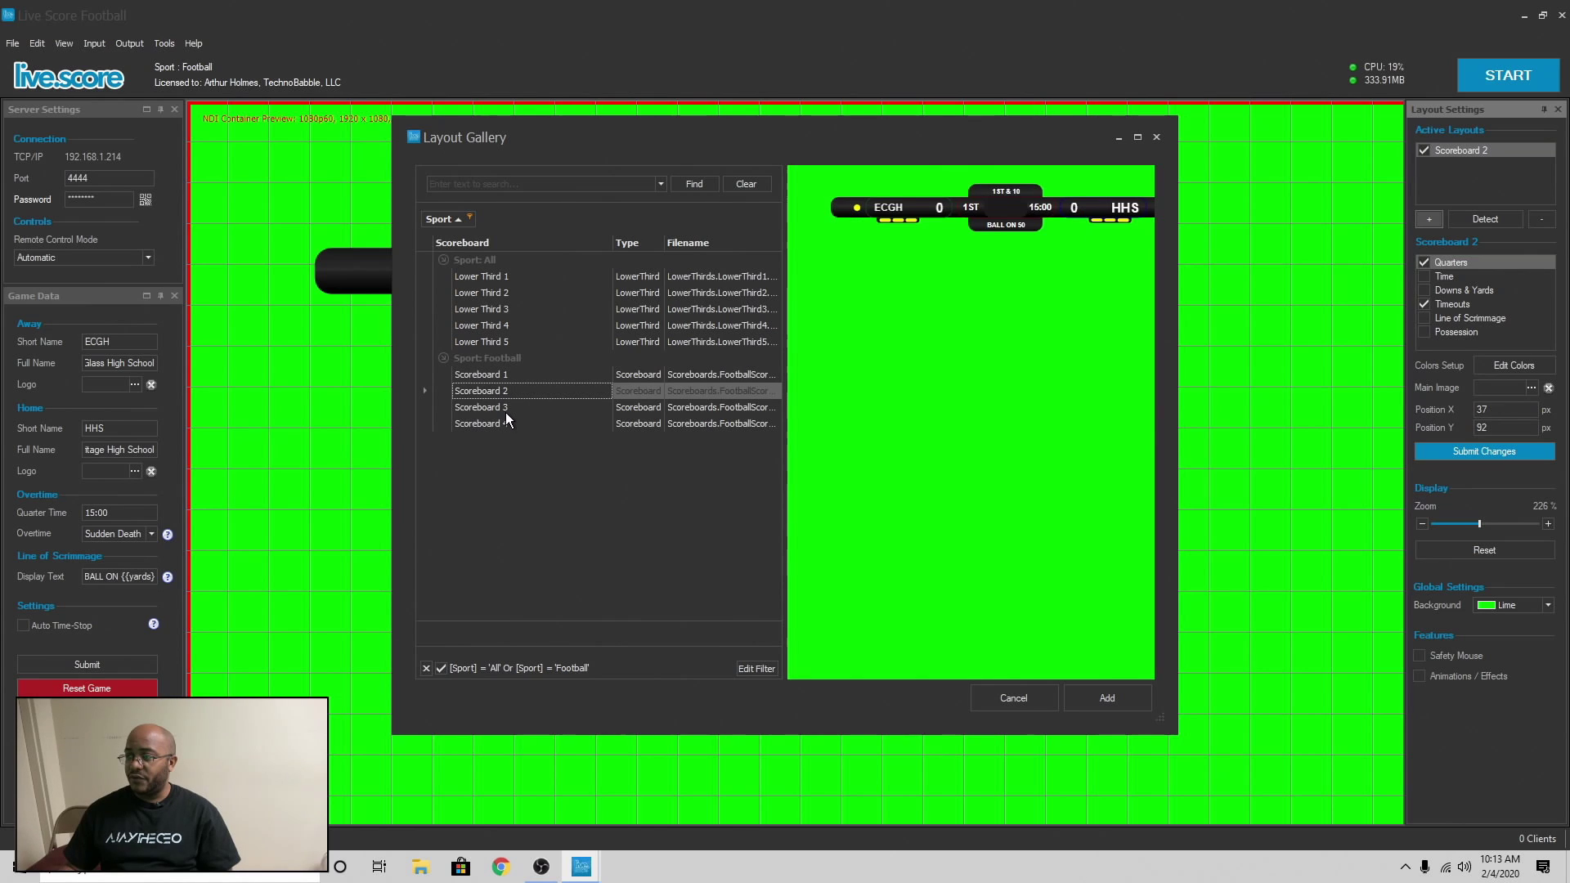
pyautogui.click(503, 410)
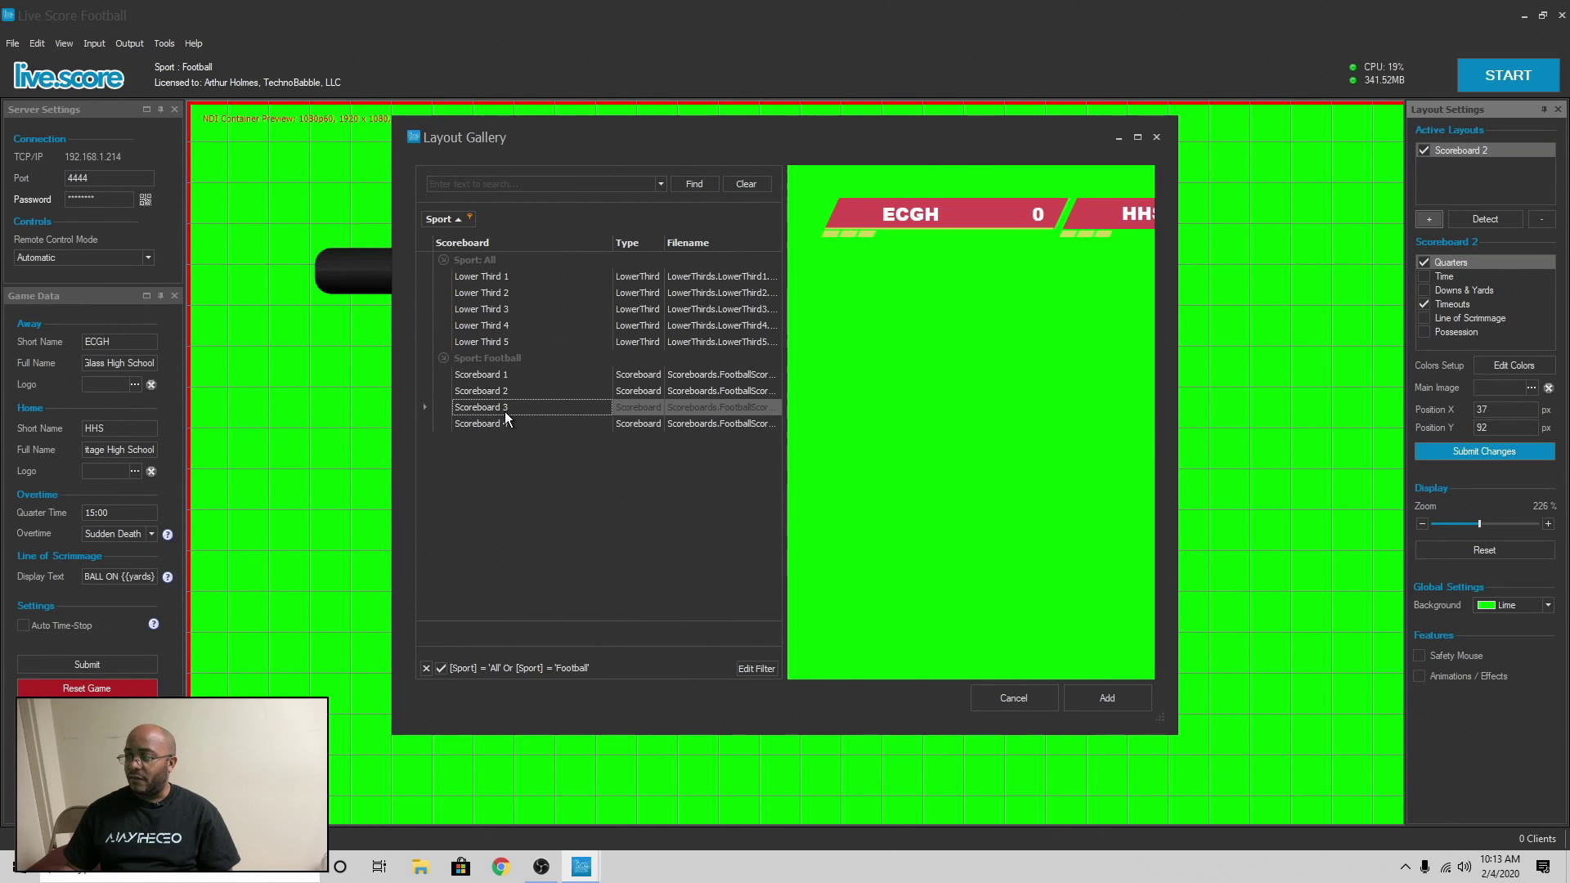
pyautogui.moveTo(1172, 403); pyautogui.dragTo(1443, 403)
pyautogui.moveTo(882, 157); pyautogui.dragTo(705, 170)
pyautogui.moveTo(1261, 303); pyautogui.dragTo(1343, 304)
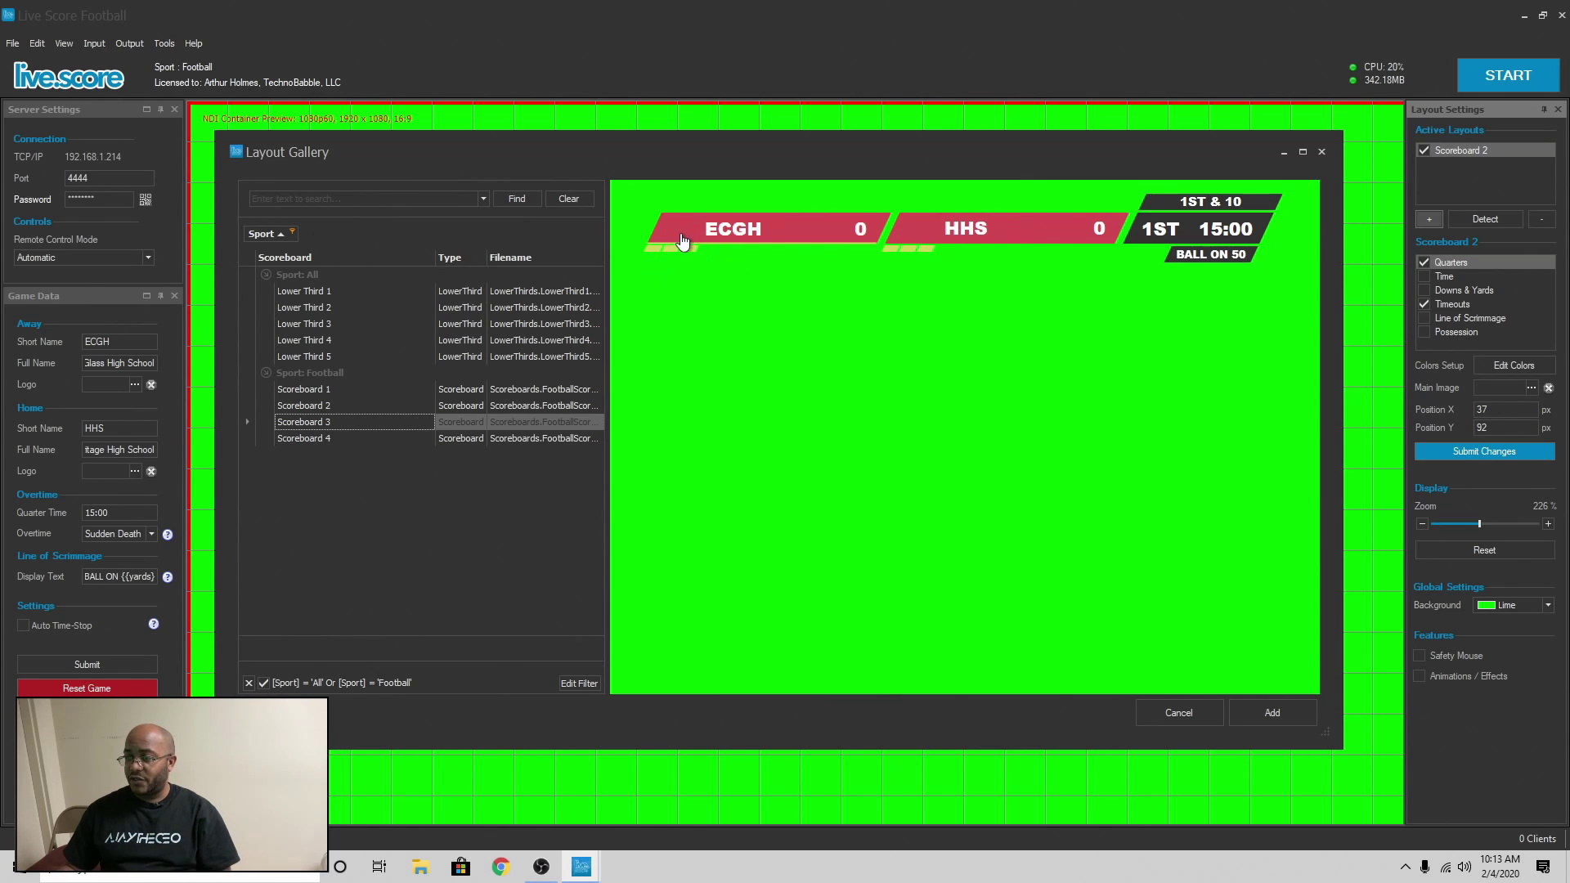
pyautogui.click(293, 438)
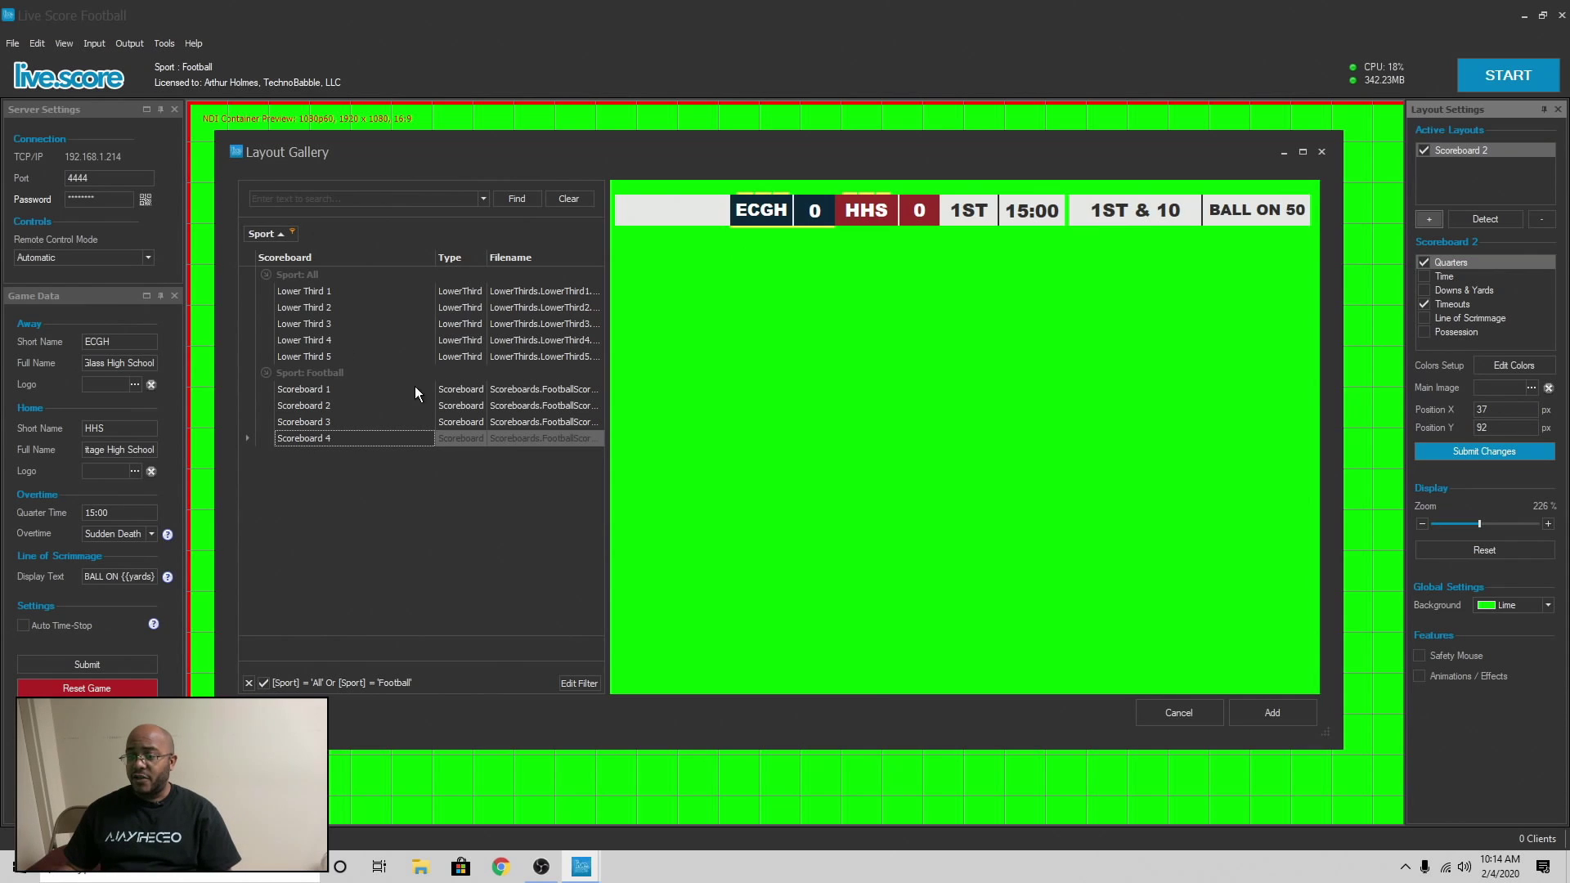
pyautogui.click(322, 411)
pyautogui.click(323, 423)
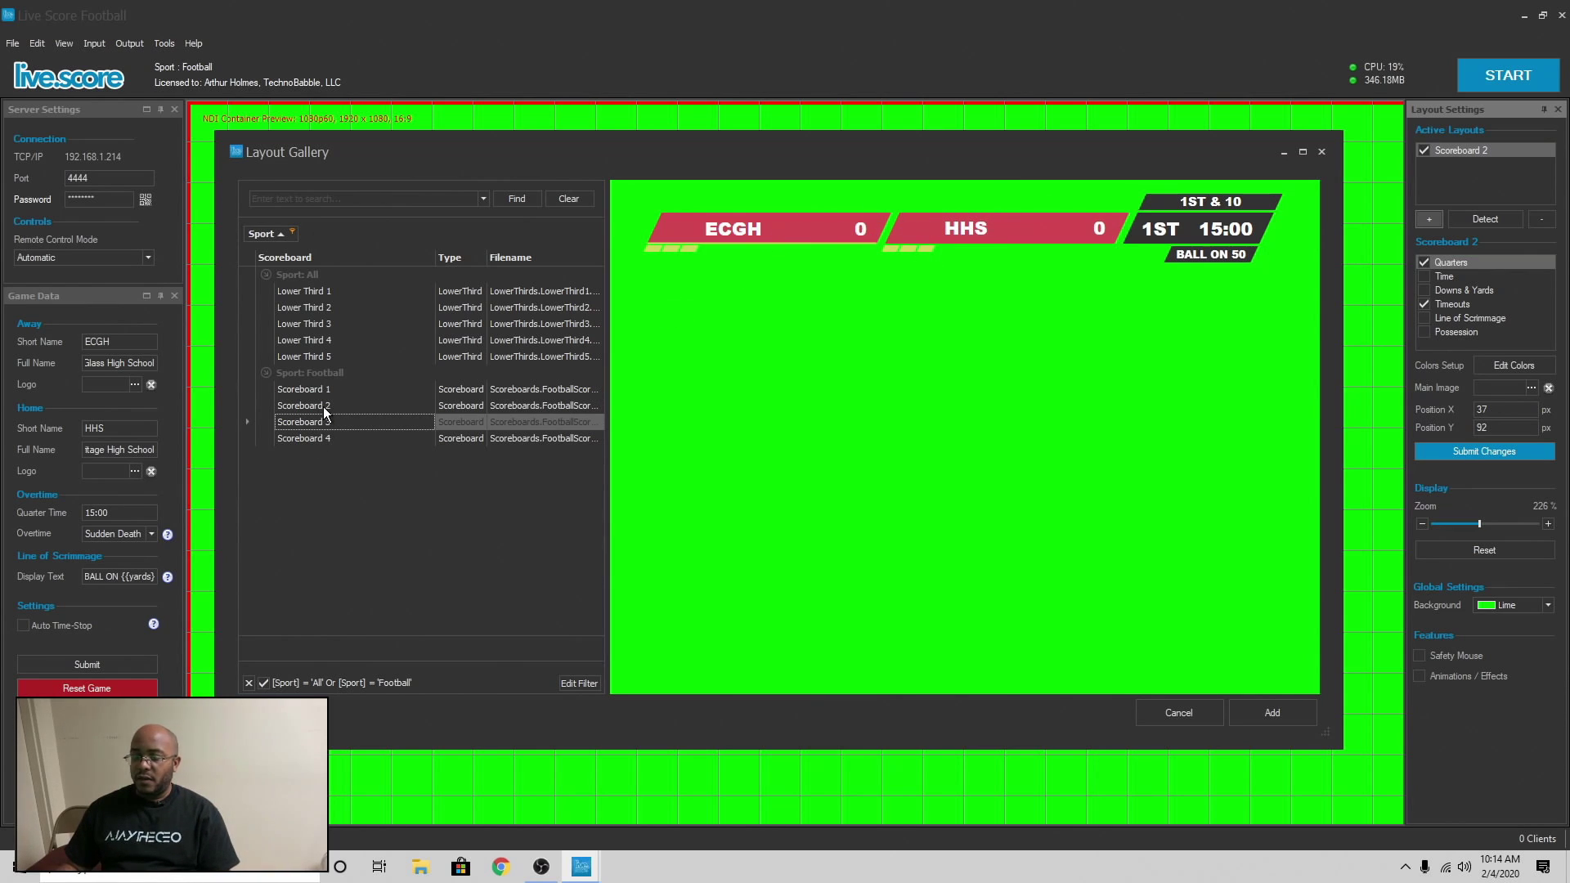
pyautogui.click(323, 357)
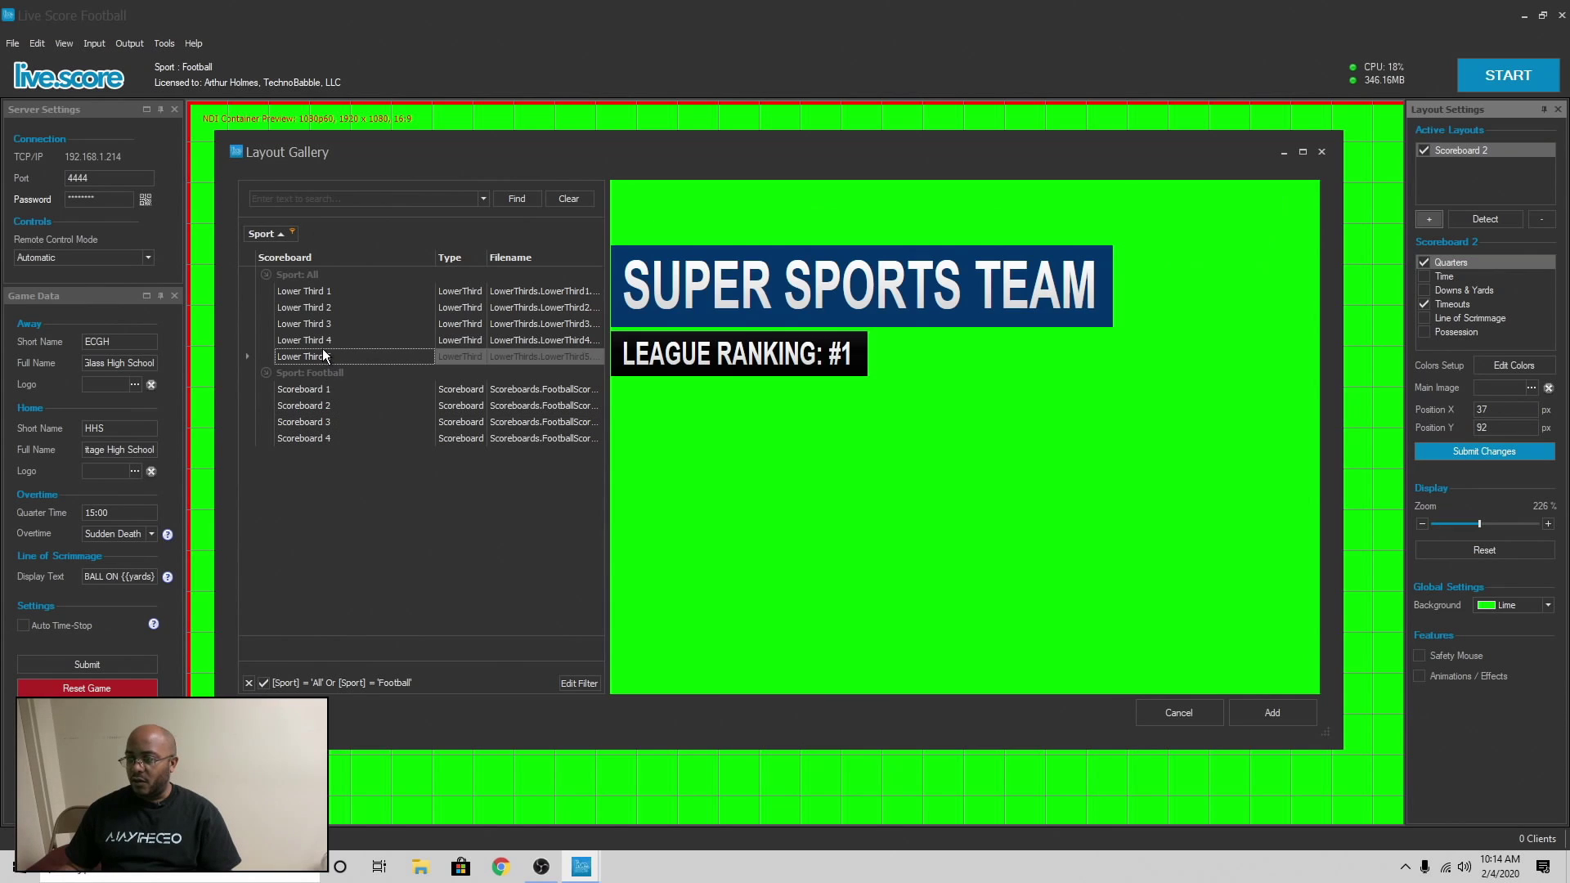
pyautogui.click(327, 340)
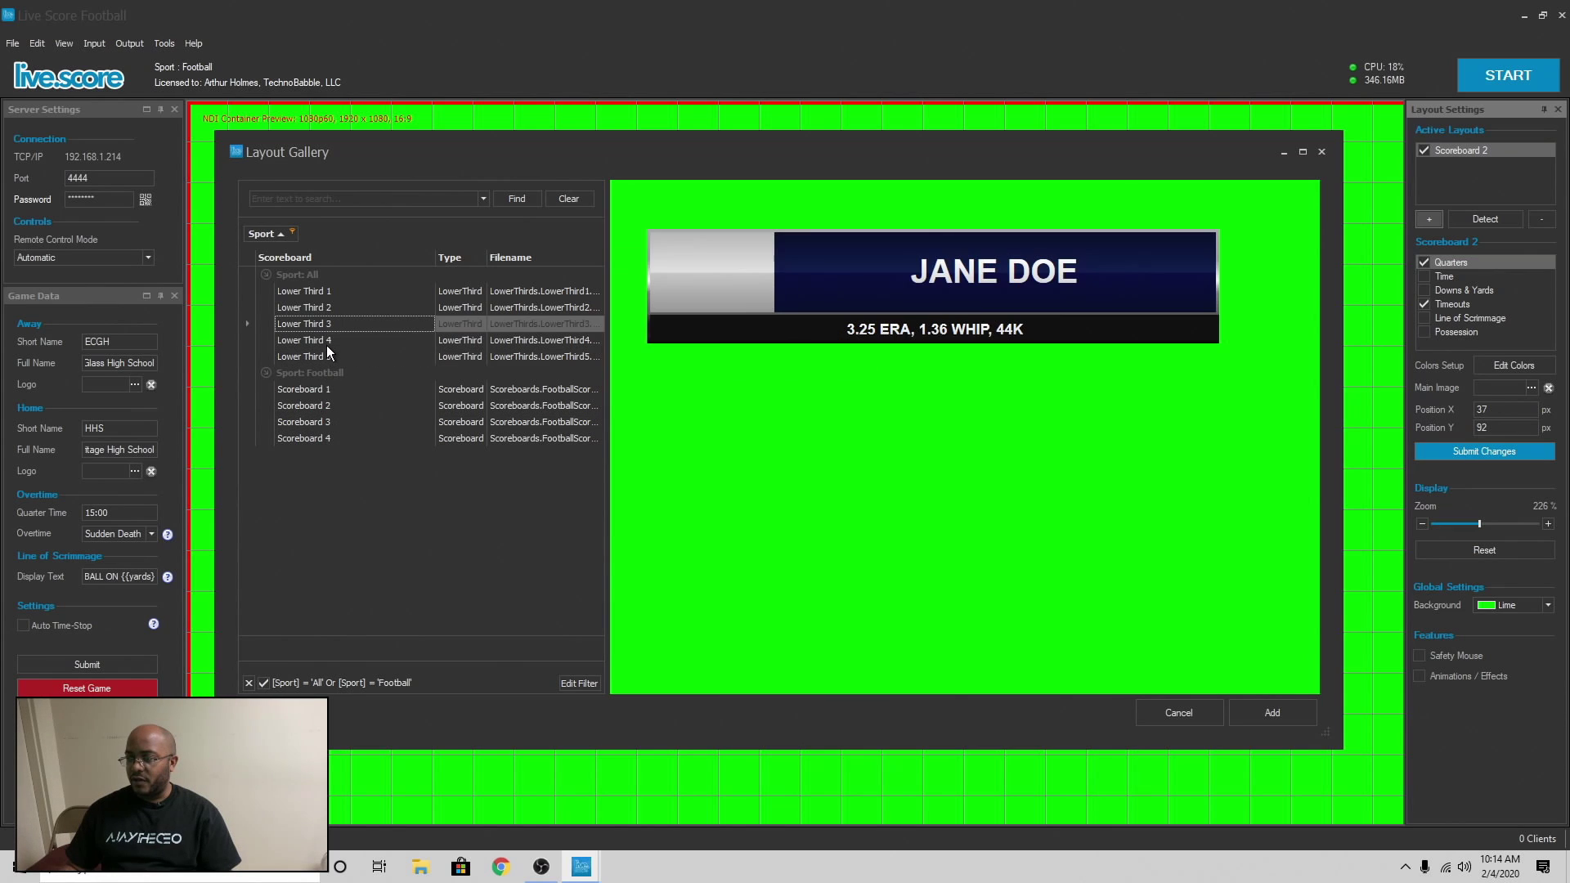
pyautogui.click(329, 309)
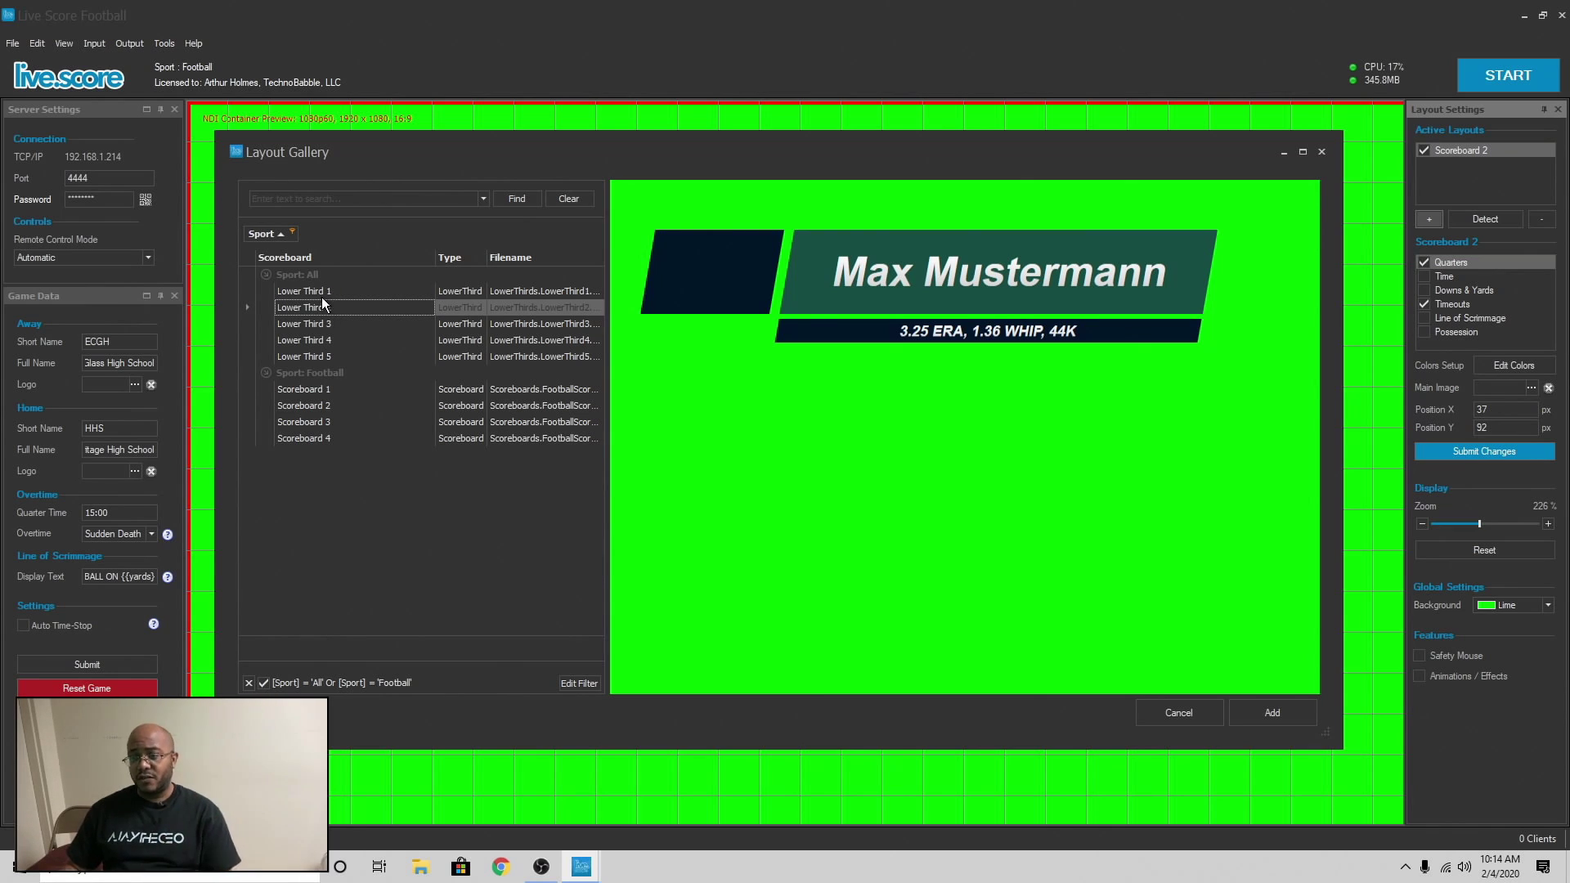
pyautogui.click(321, 290)
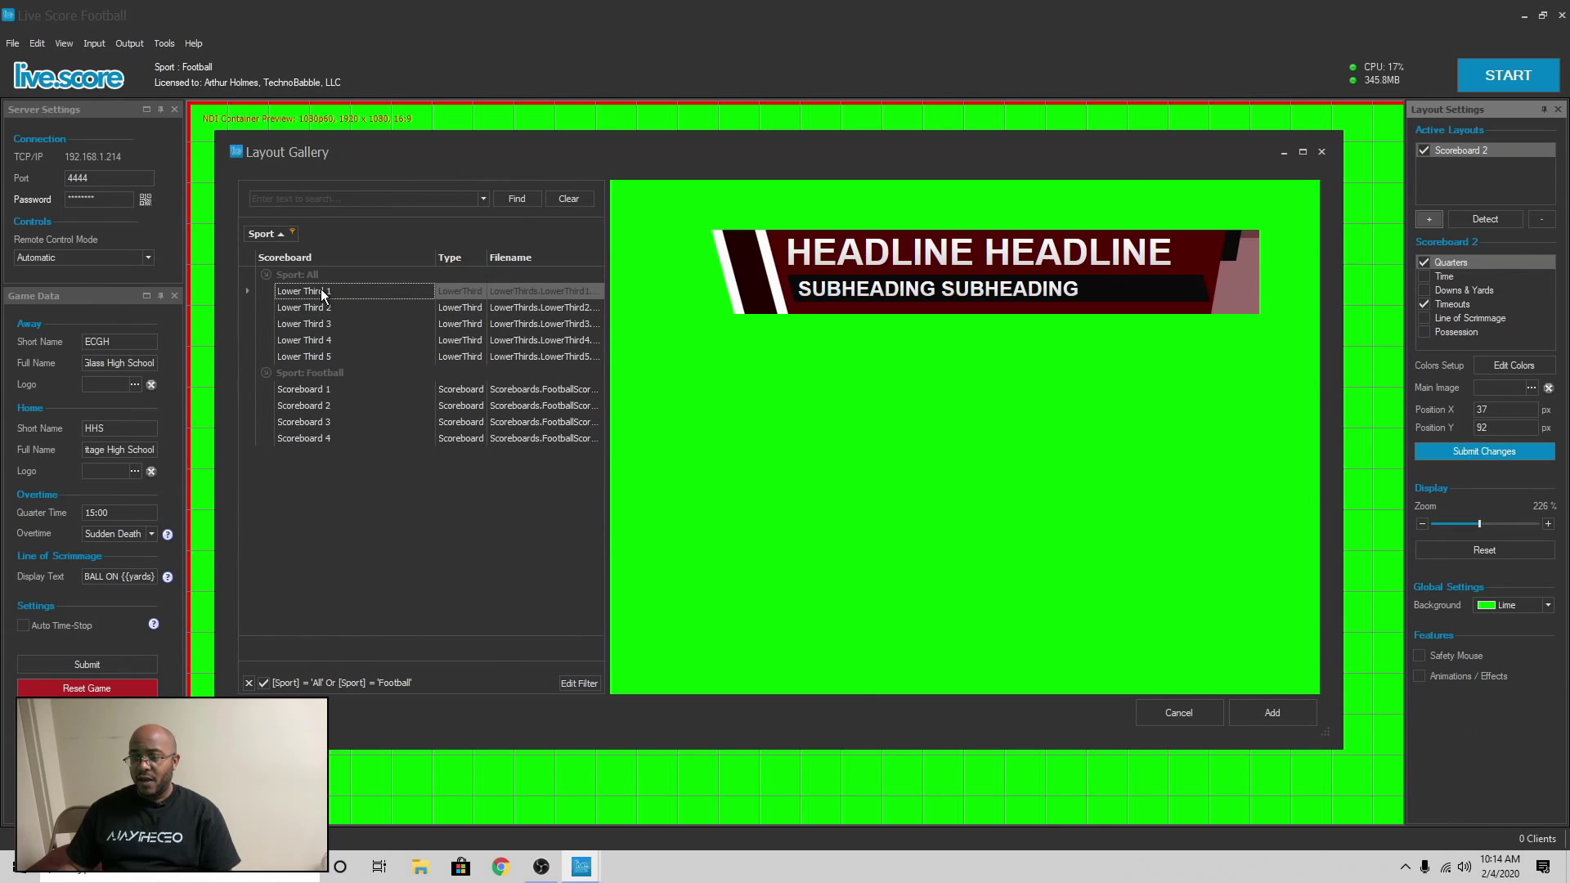
pyautogui.click(1322, 152)
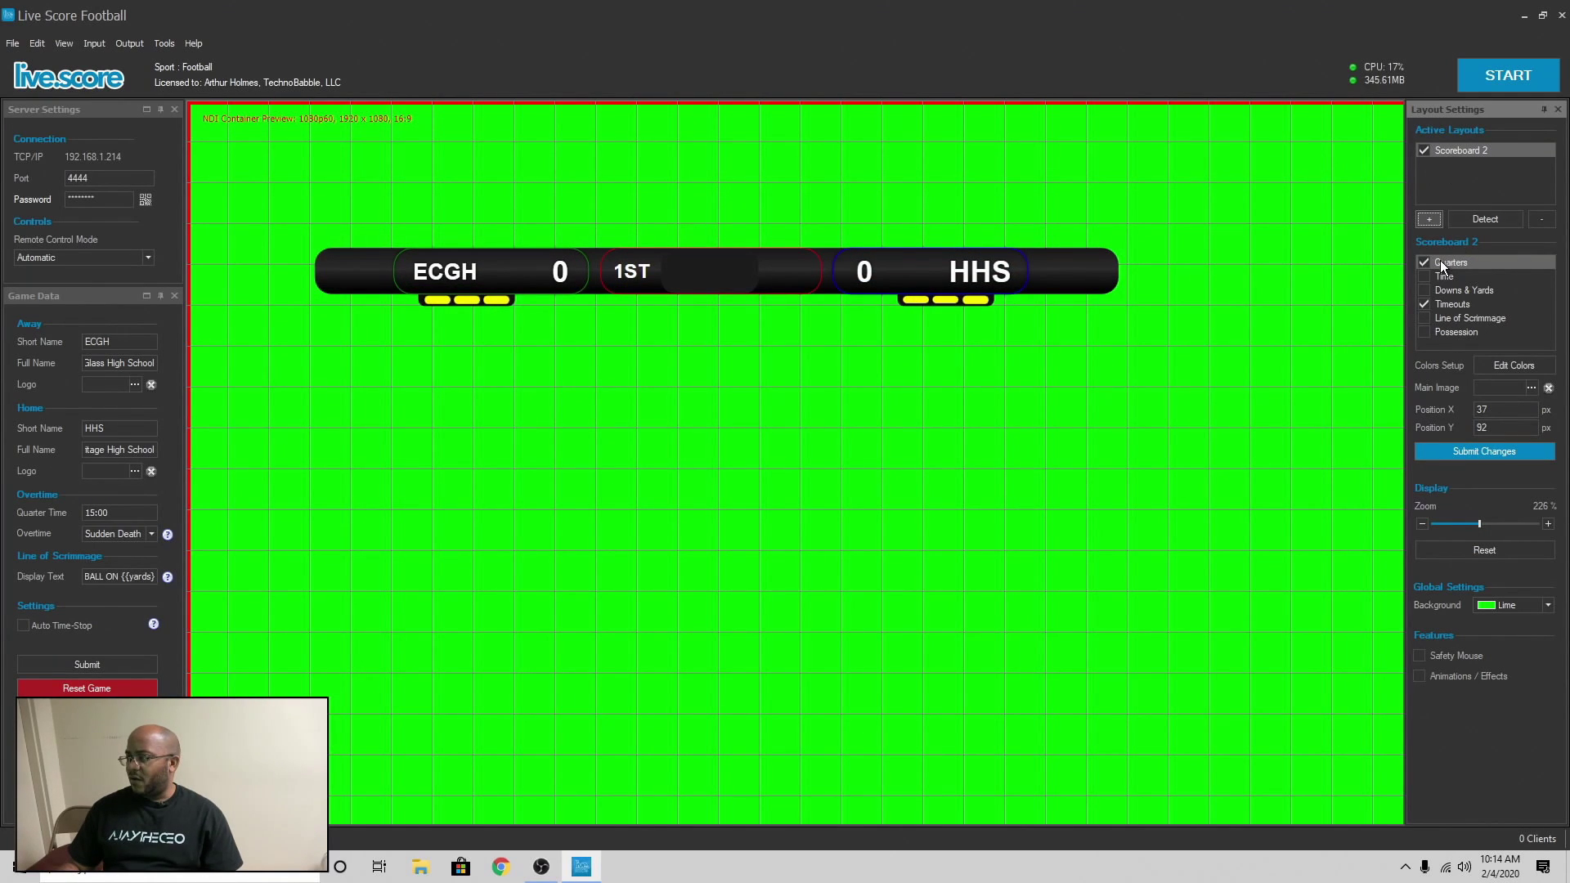
# Add Time, Downs & Yards, Line of Scrimmage and Possession to Scoreboard 2 and submit.
pyautogui.click(1424, 276)
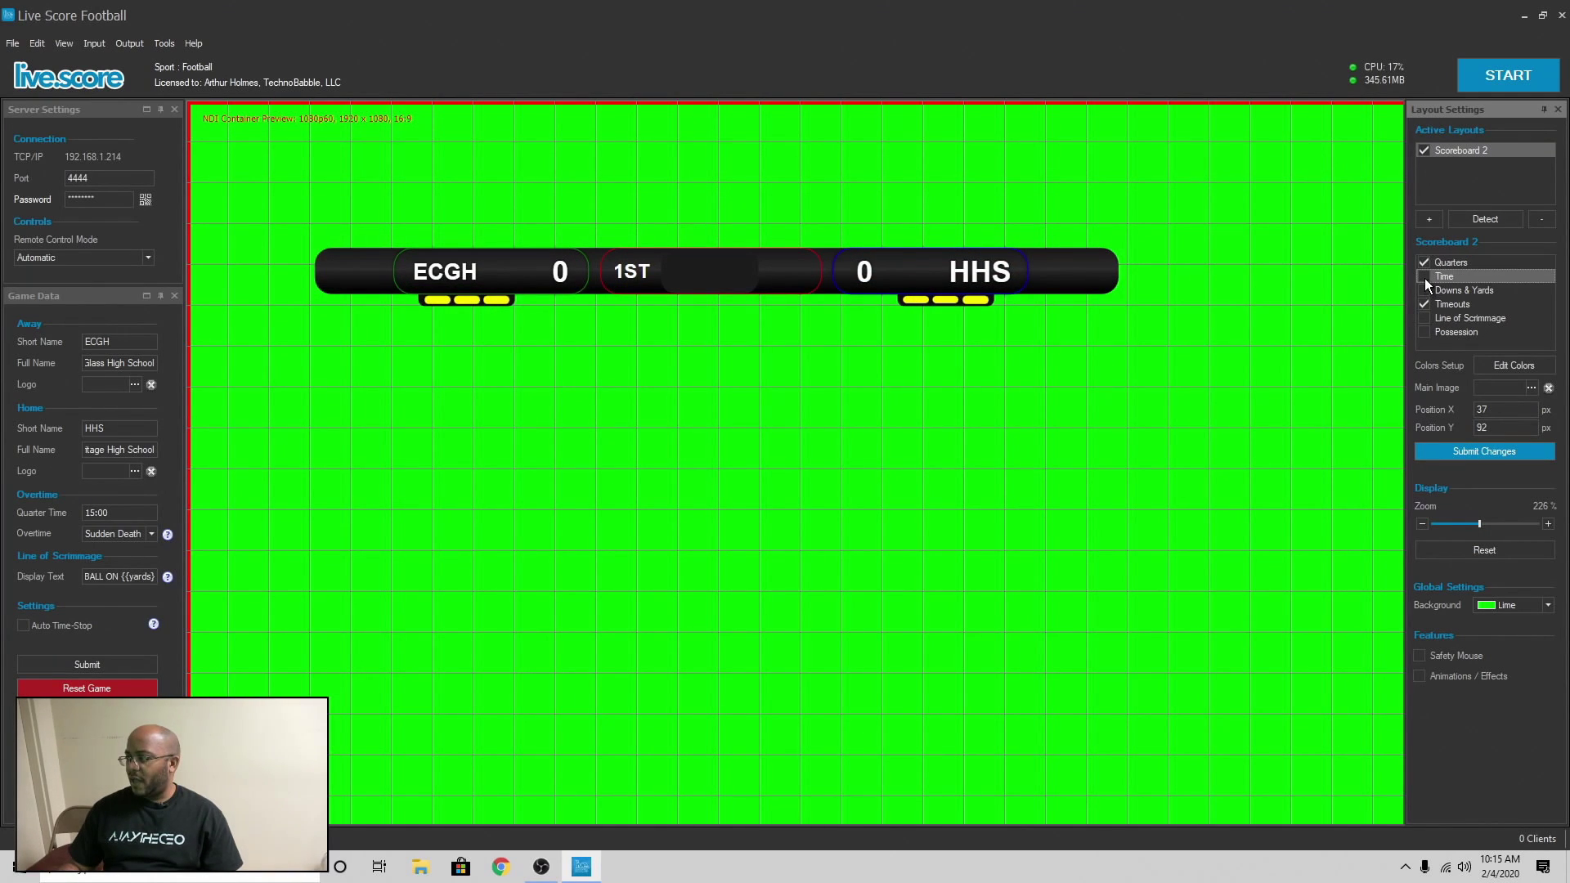
pyautogui.click(1425, 289)
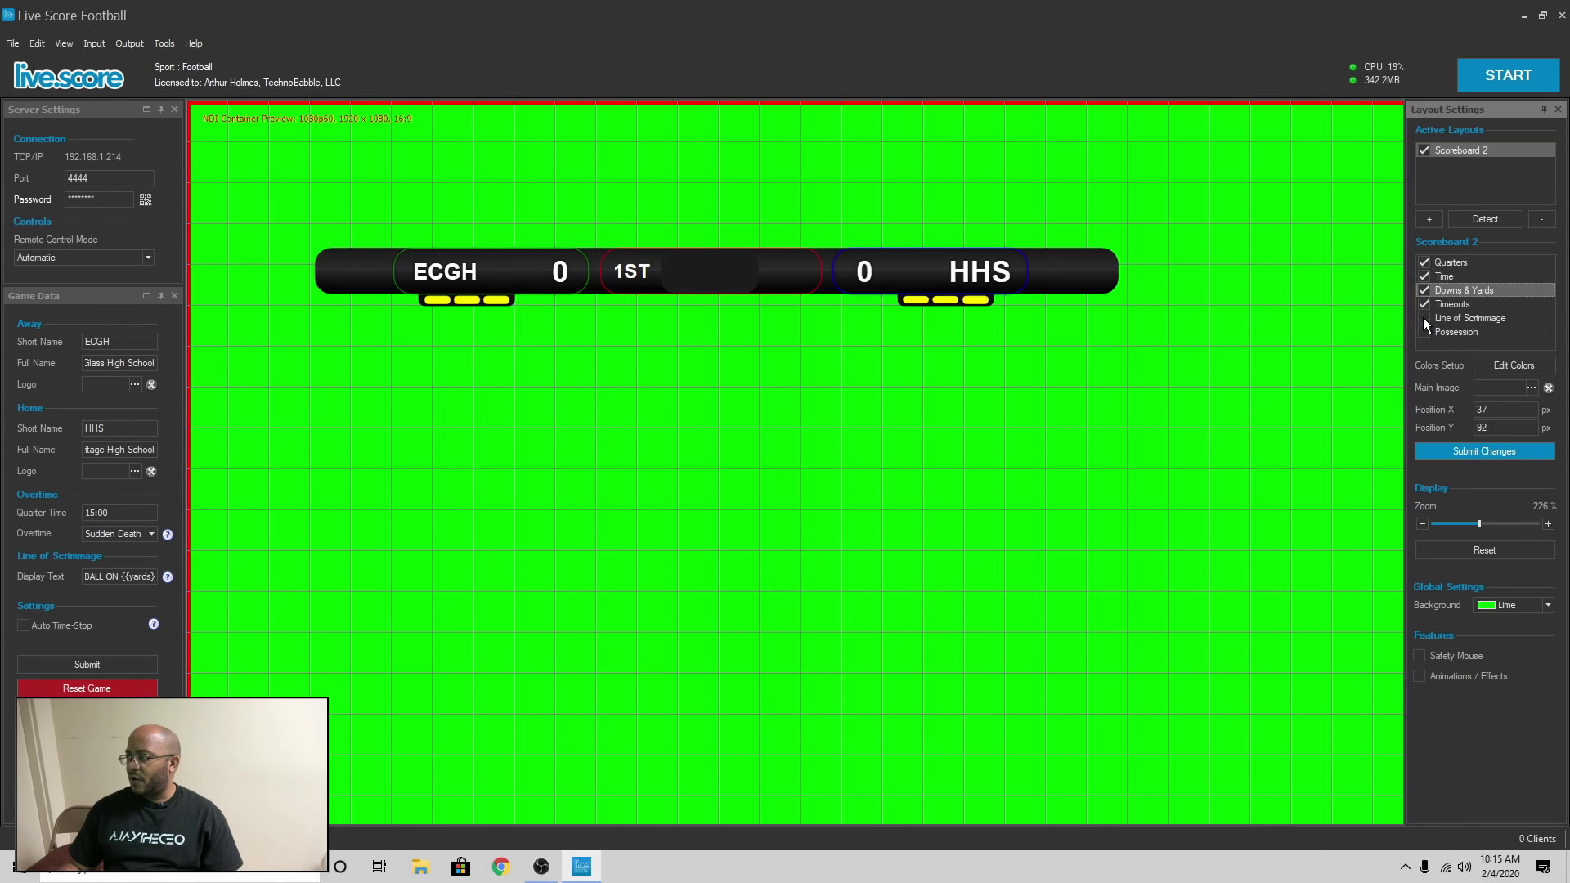
pyautogui.click(1424, 318)
pyautogui.click(1425, 336)
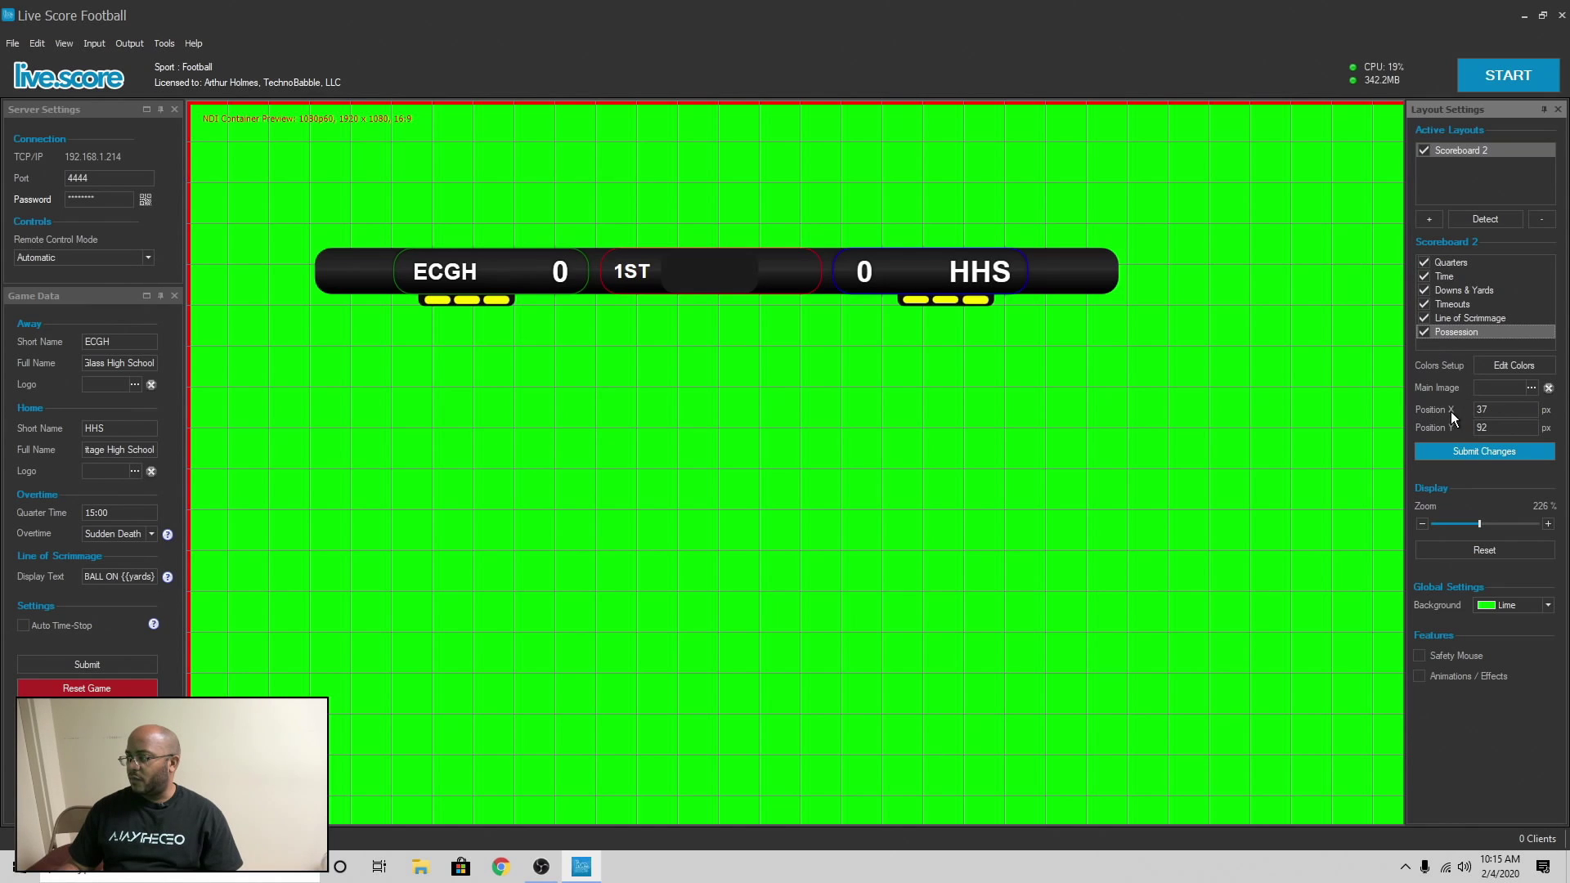
pyautogui.click(1470, 450)
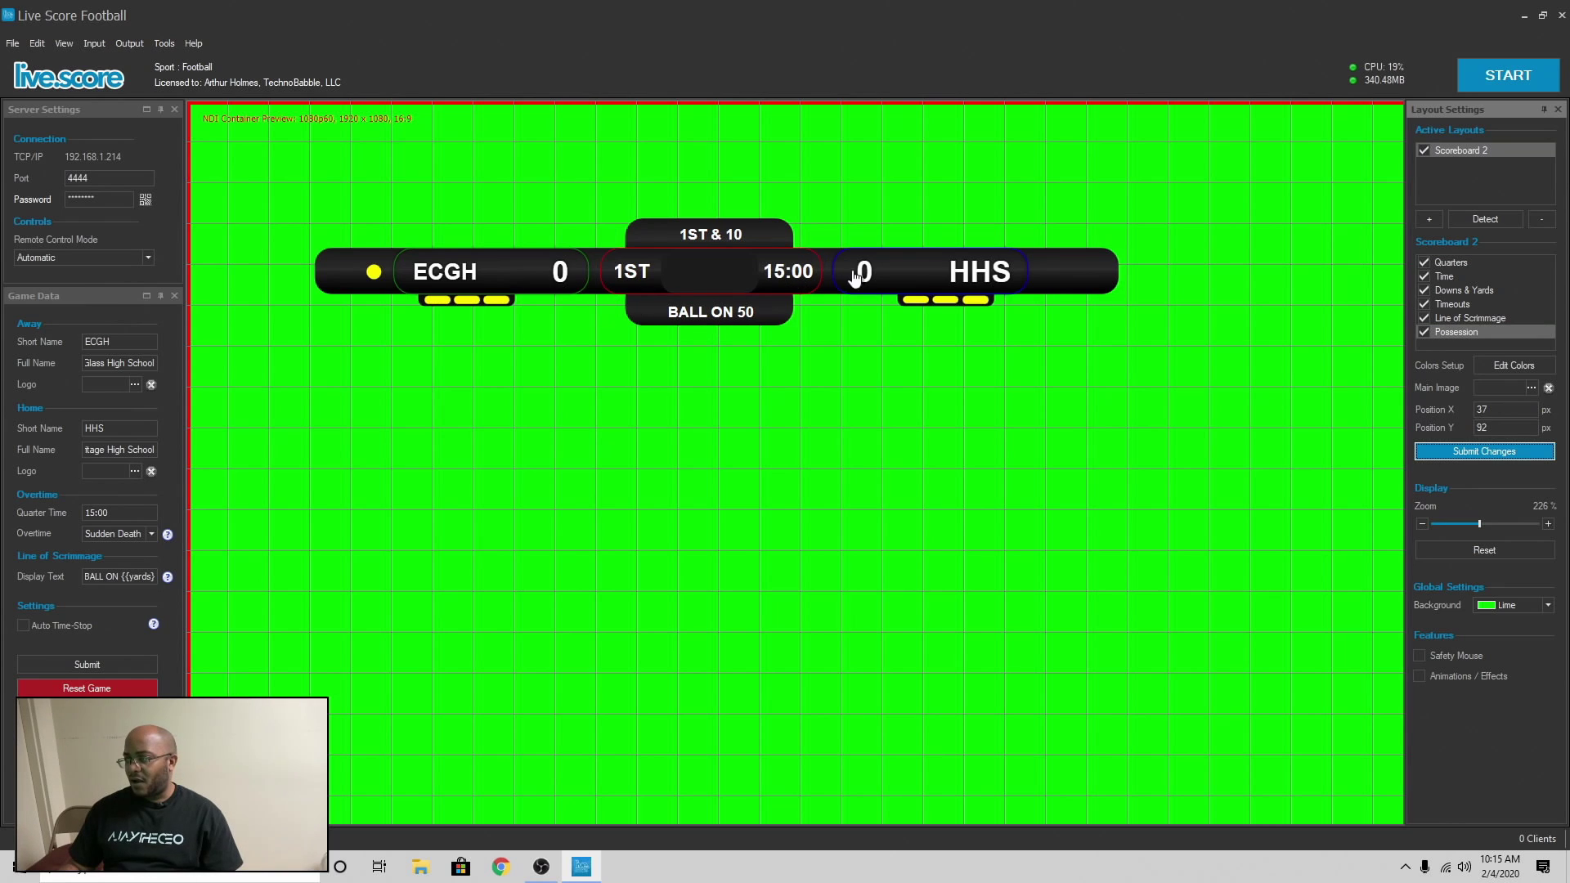
# Remove Possession, Line of Scrimmage, Downs & Yards and Time from Scoreboard 2 and submit.
pyautogui.click(1424, 332)
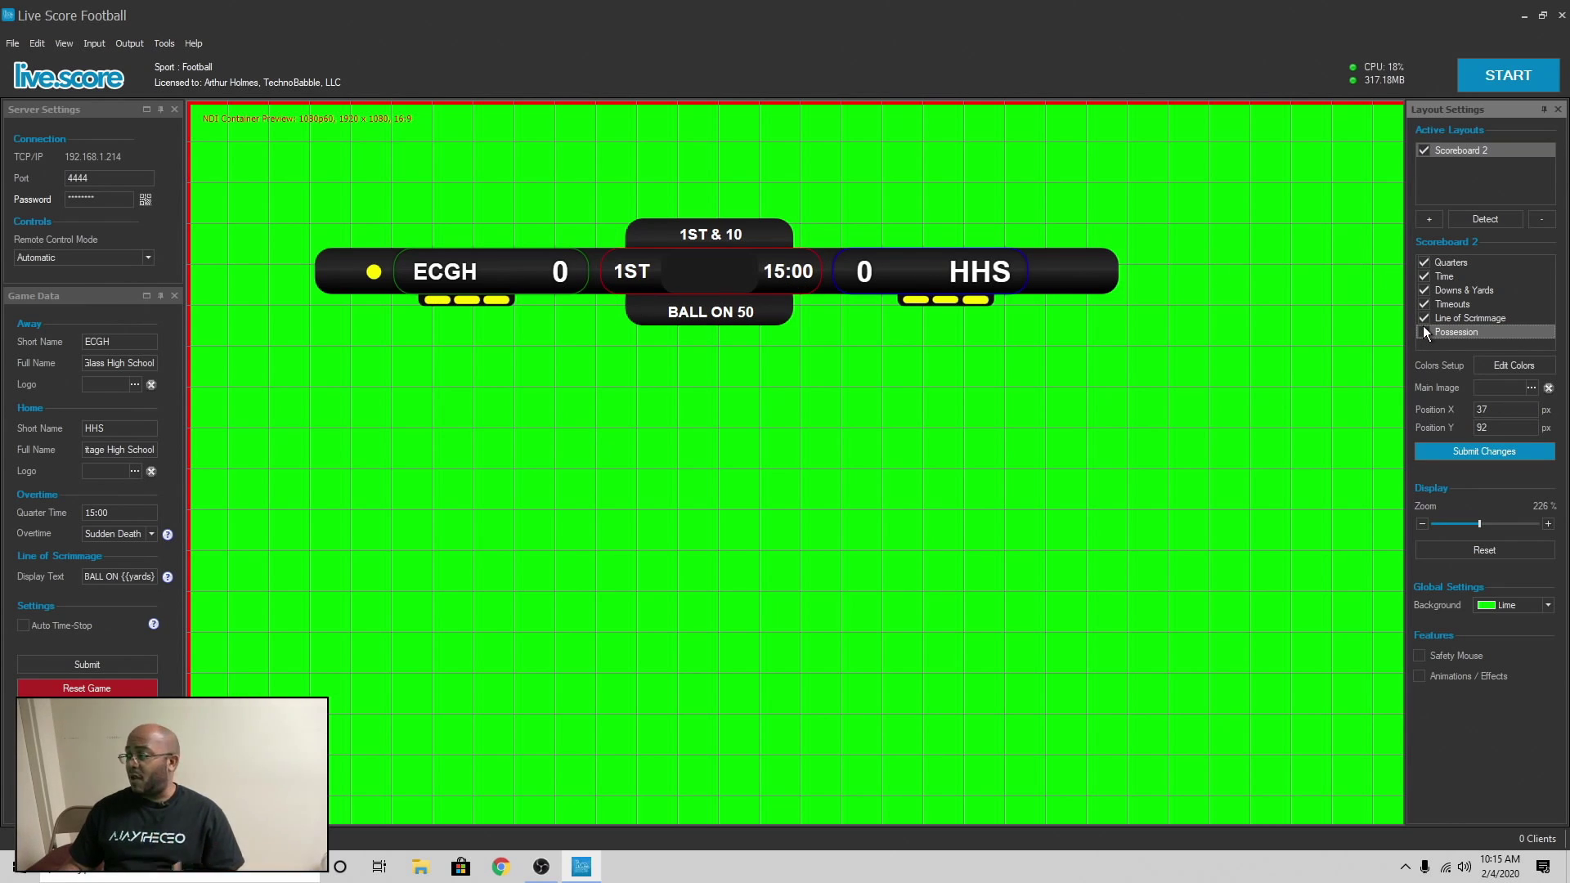
pyautogui.click(1425, 316)
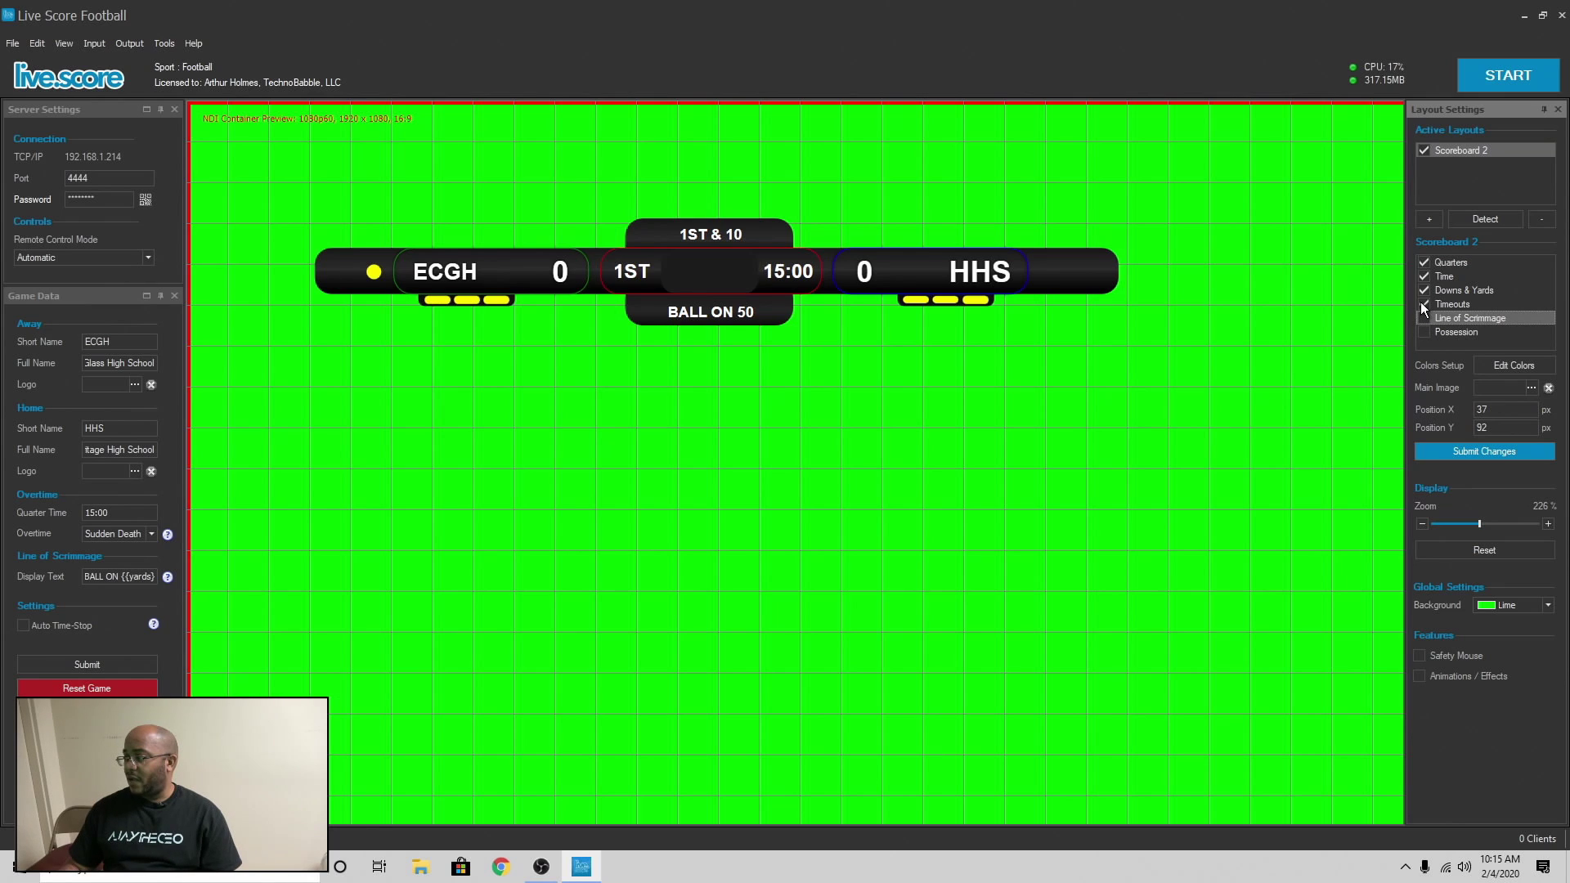
pyautogui.click(1420, 302)
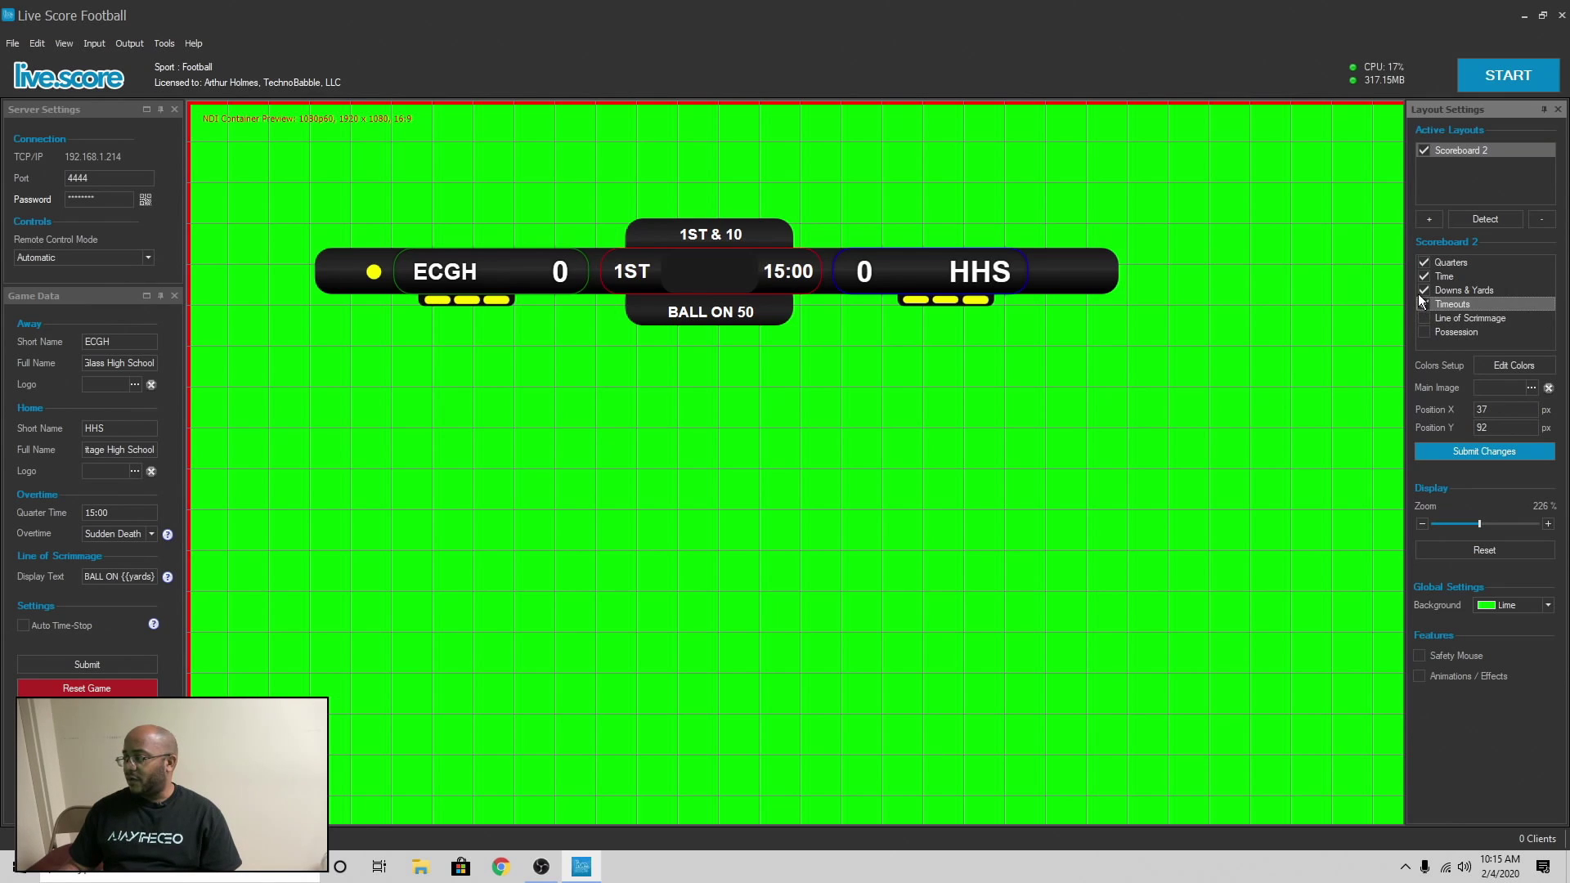
pyautogui.click(1423, 289)
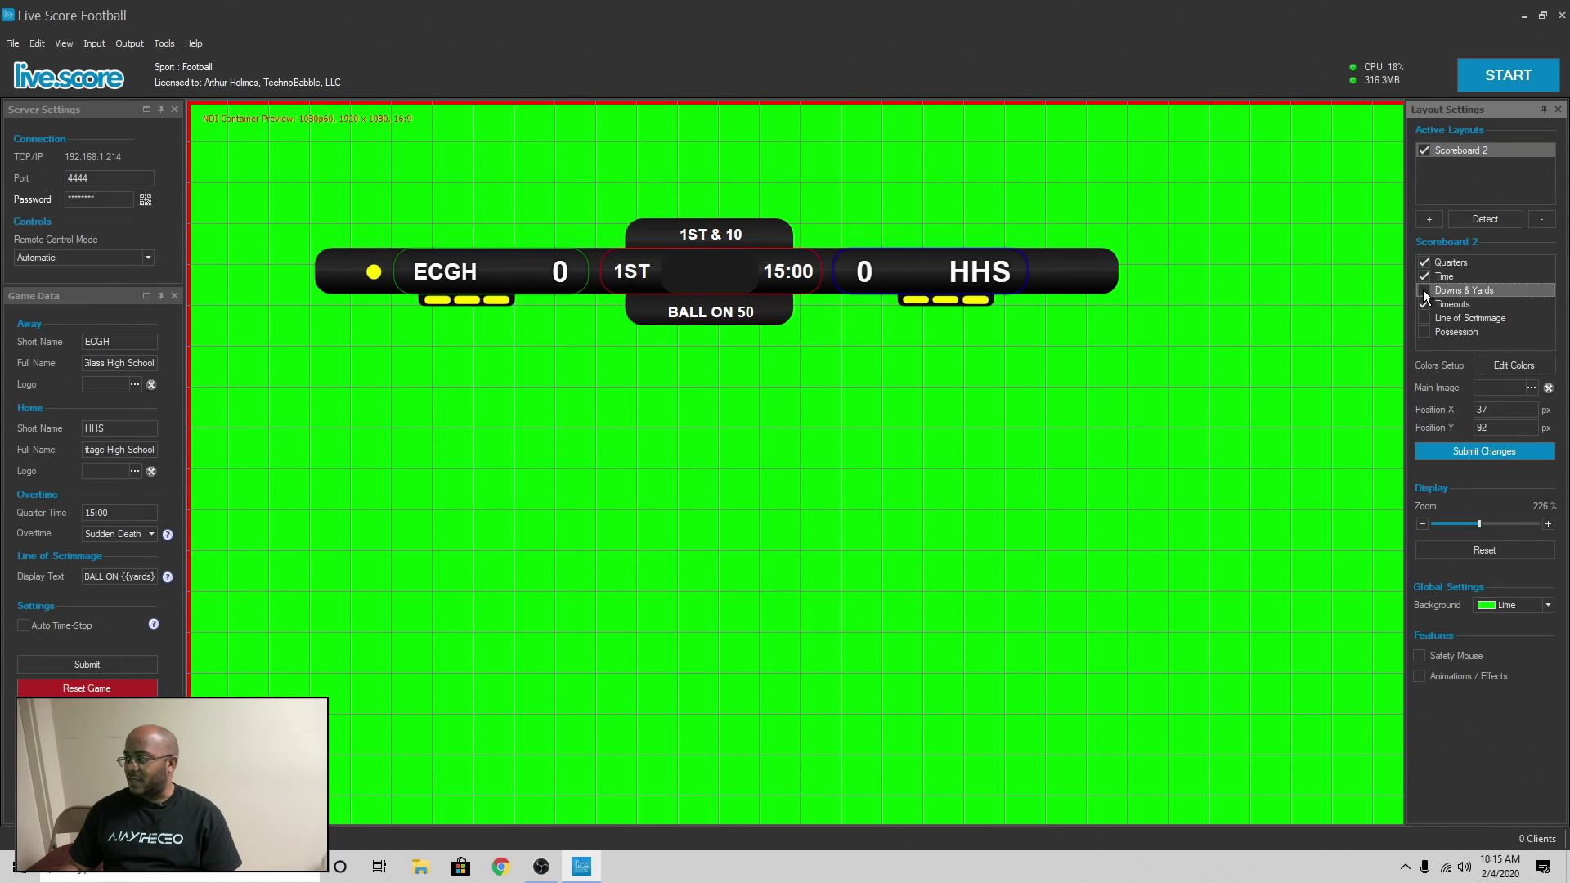
pyautogui.click(1421, 277)
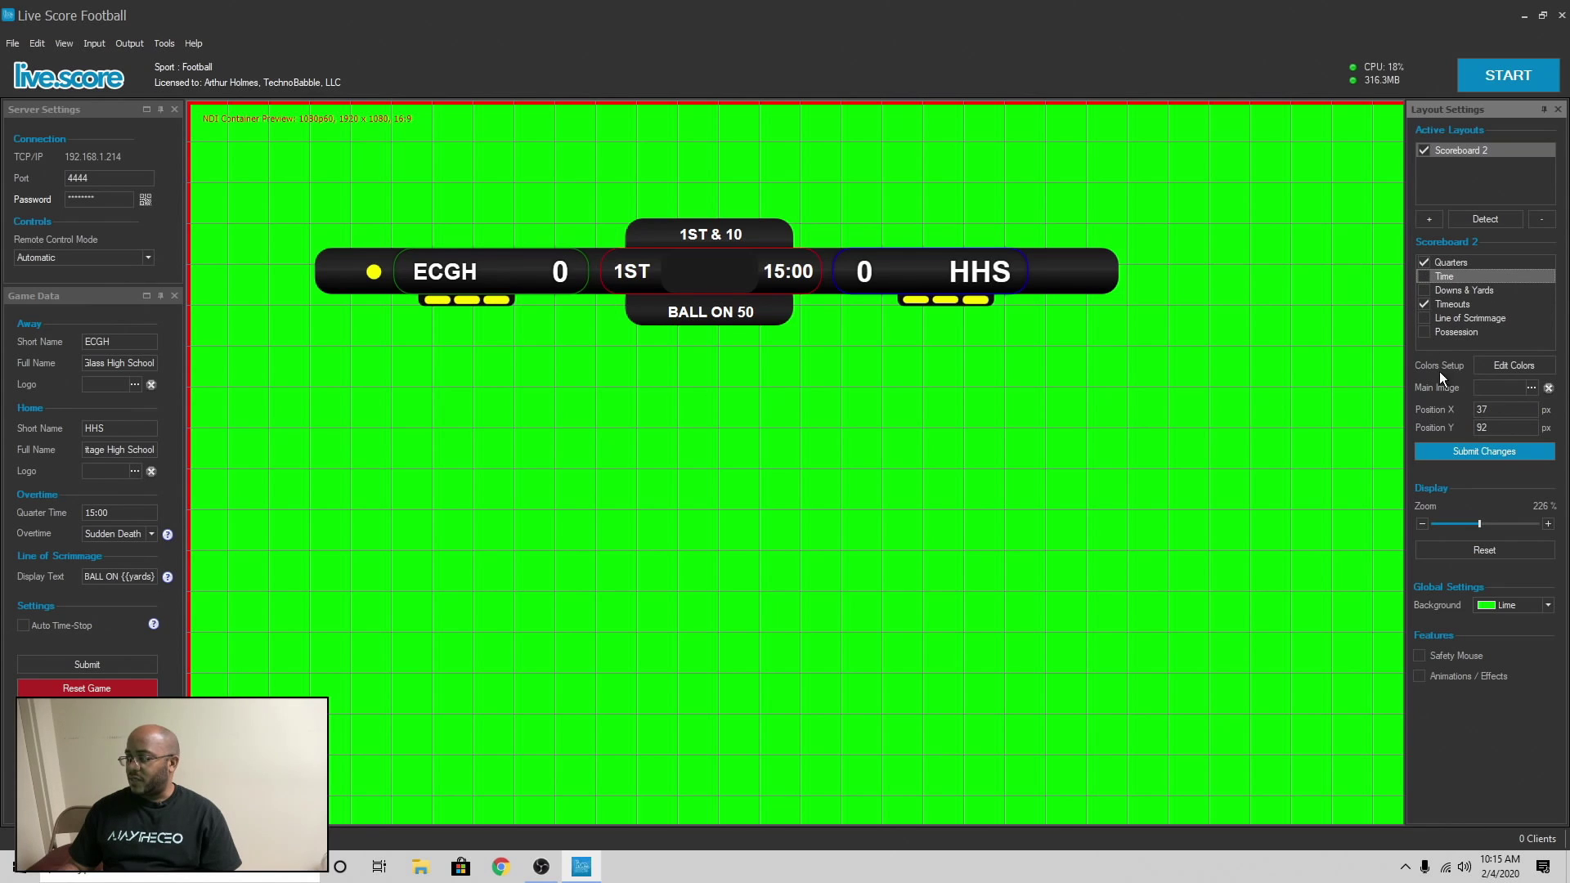
pyautogui.click(1465, 451)
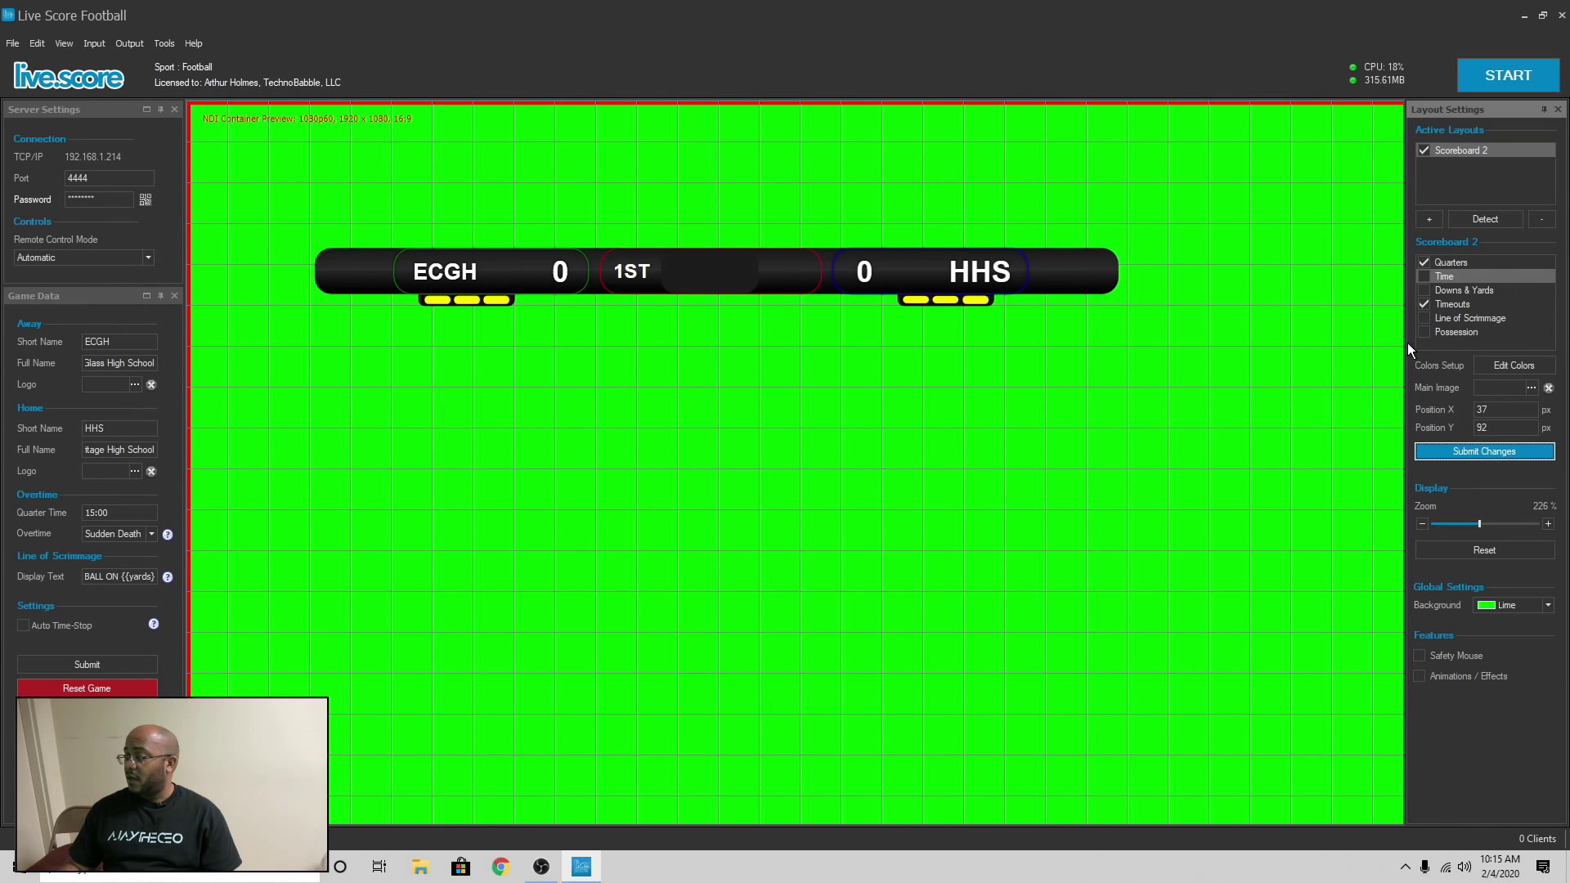
# Look at the Edit Colors settings, then cancel without changes.
pyautogui.click(1529, 365)
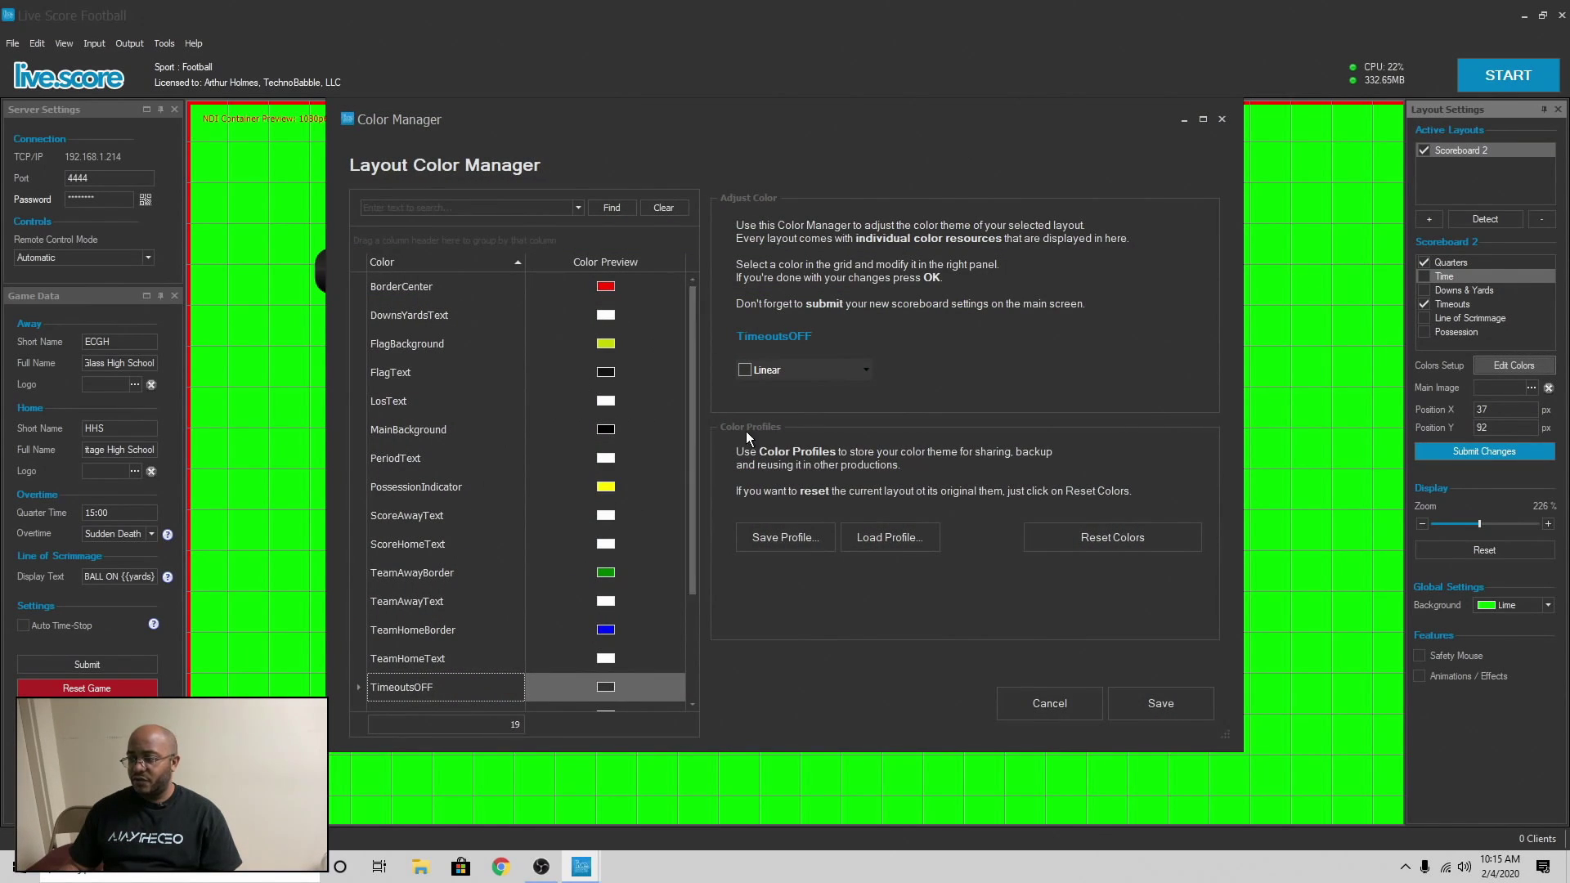
pyautogui.moveTo(695, 389); pyautogui.dragTo(692, 498)
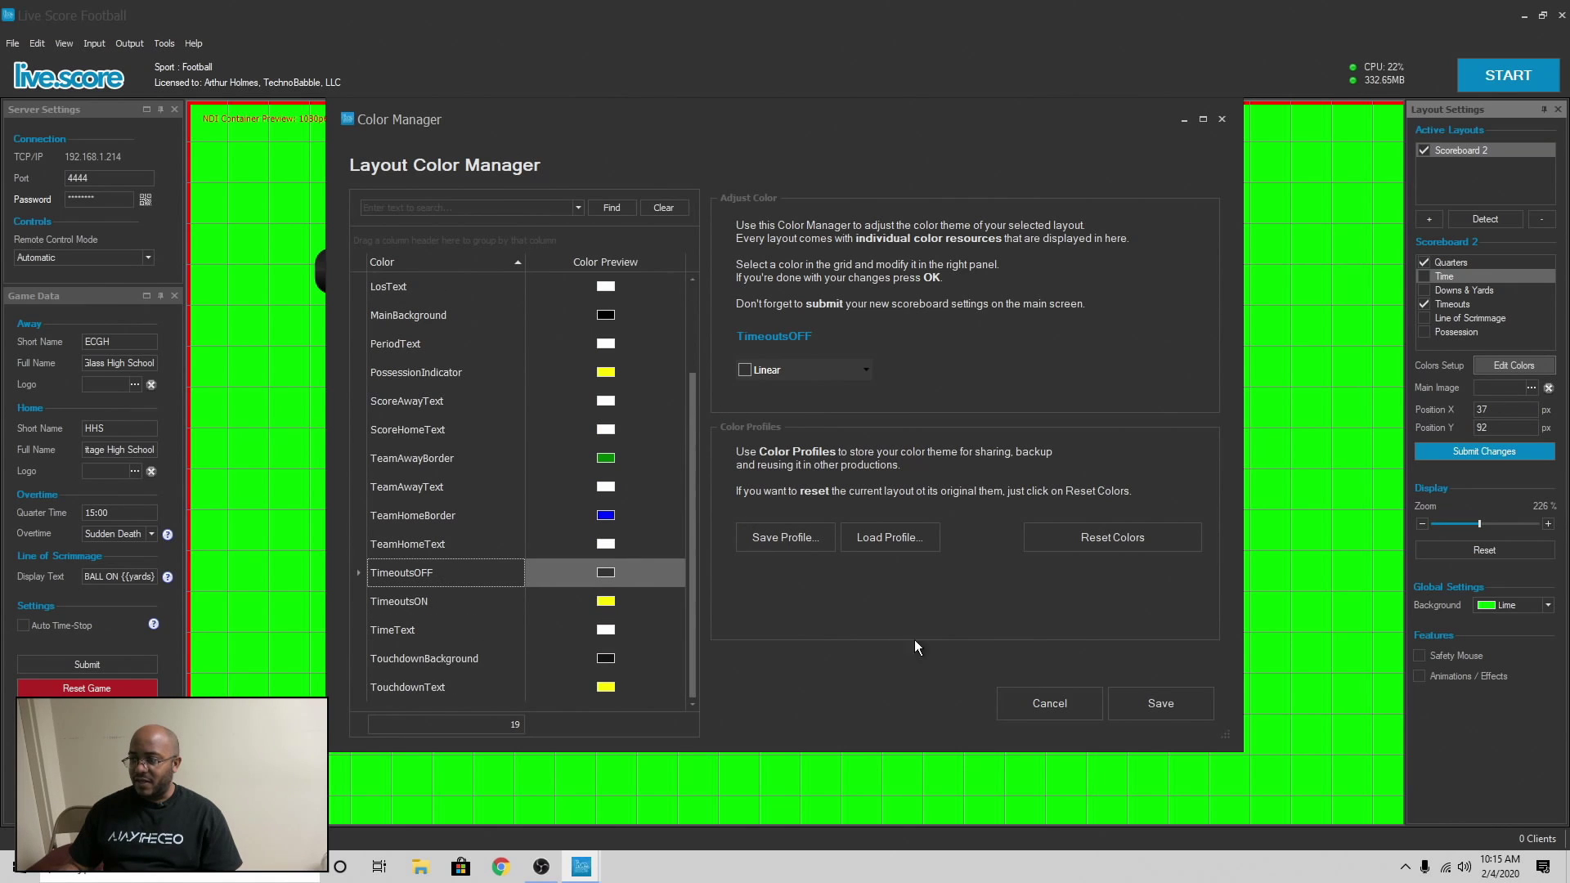
pyautogui.click(1071, 698)
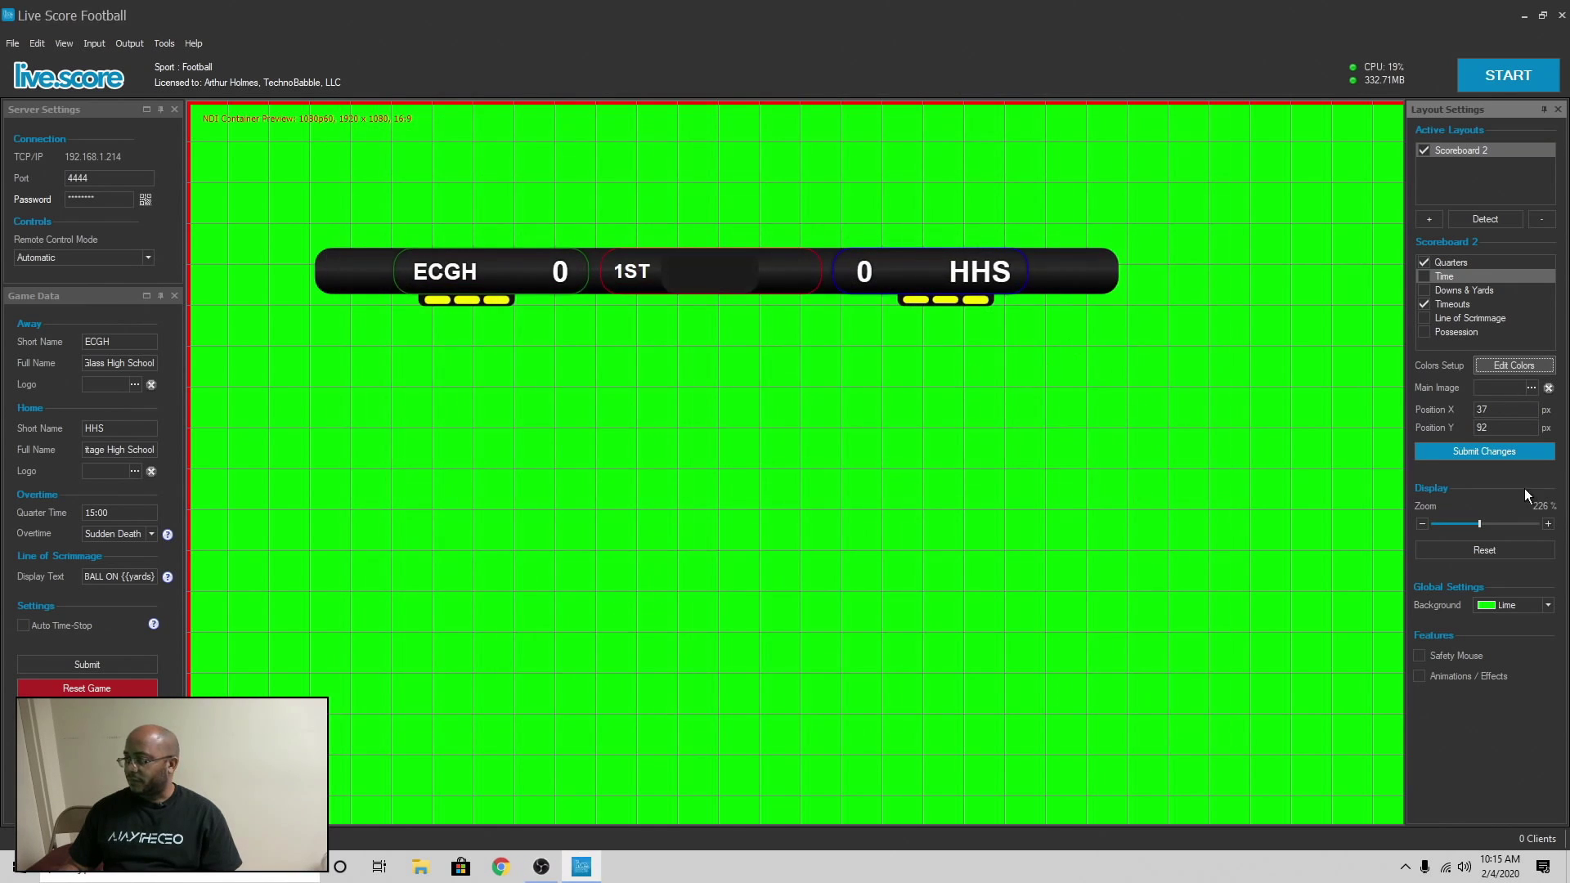
# Set Display Zoom to 207%, enable Animations / Effects, and submit the changes.
pyautogui.moveTo(1483, 523)
pyautogui.mouseDown()
pyautogui.moveTo(1460, 523)
pyautogui.moveTo(1475, 524)
pyautogui.mouseUp()
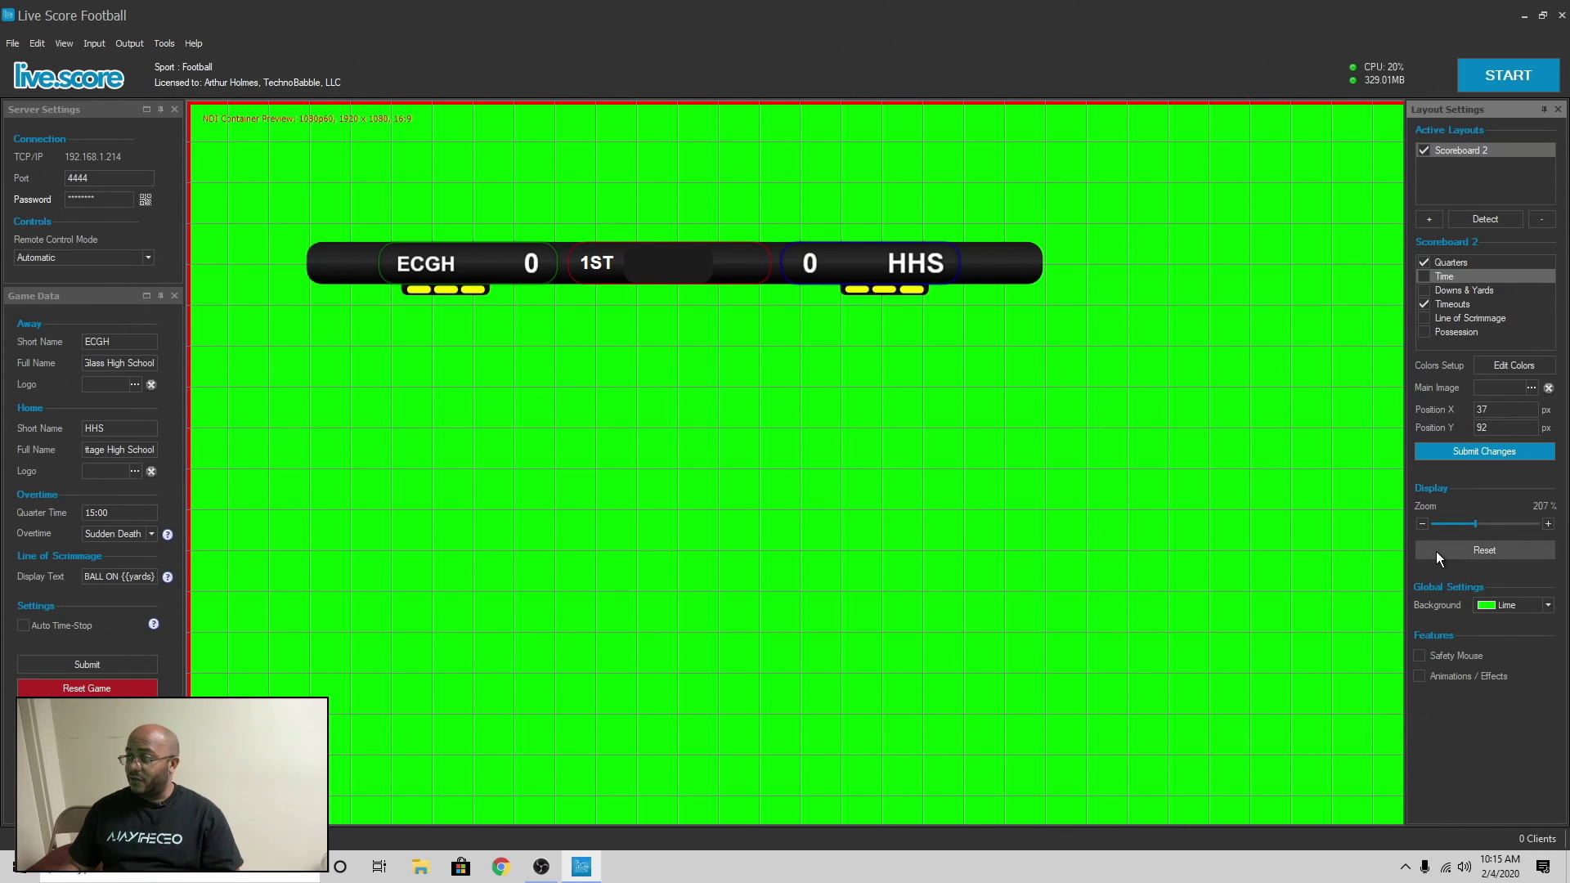
pyautogui.click(1429, 676)
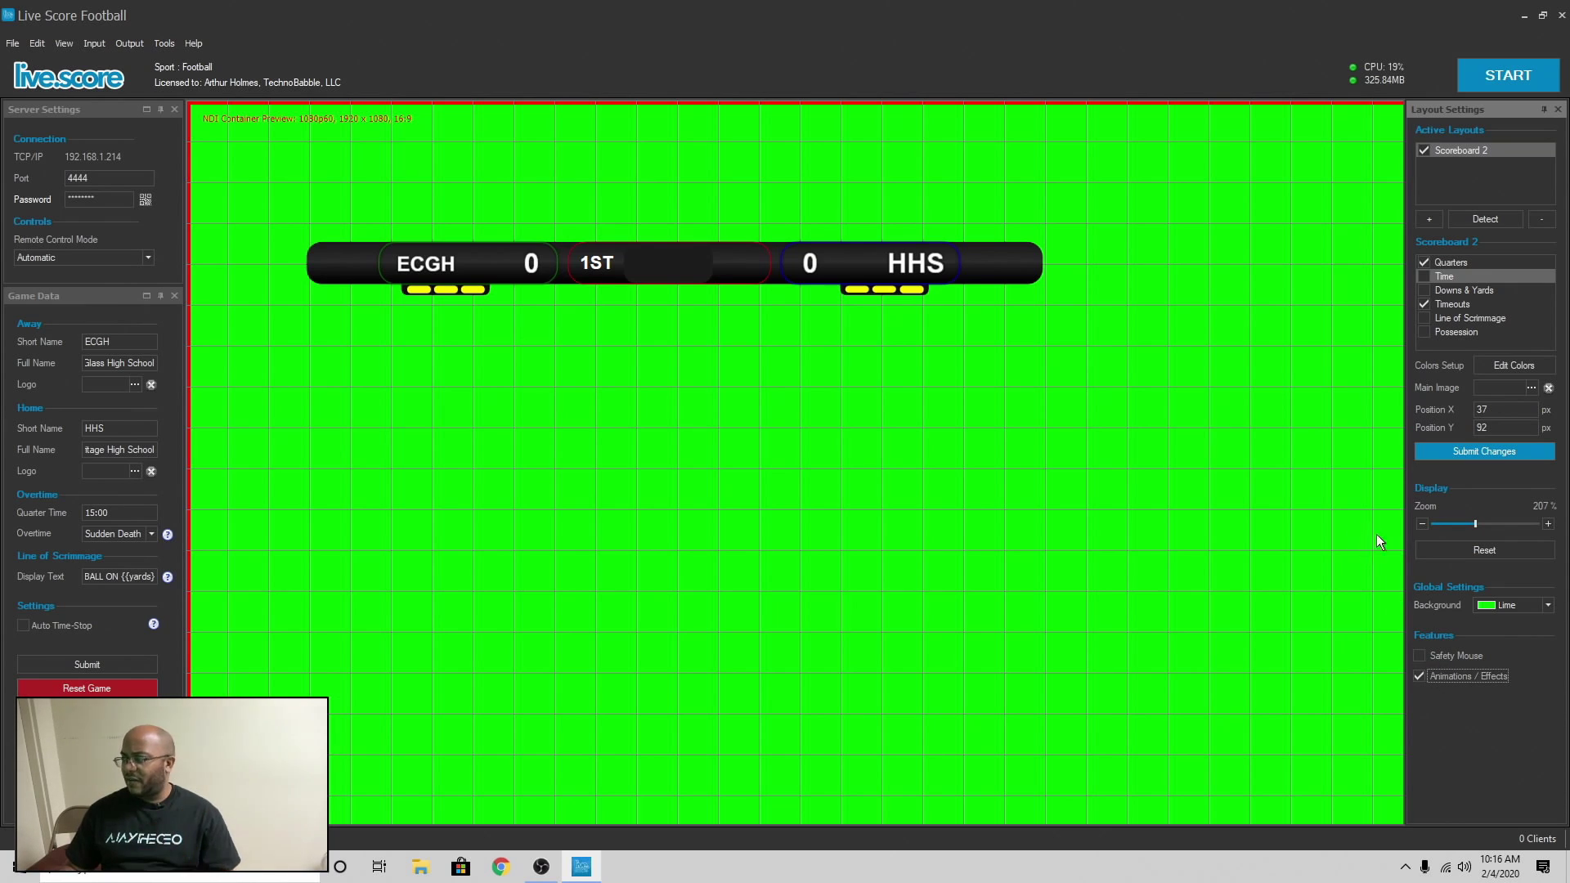
pyautogui.click(1497, 449)
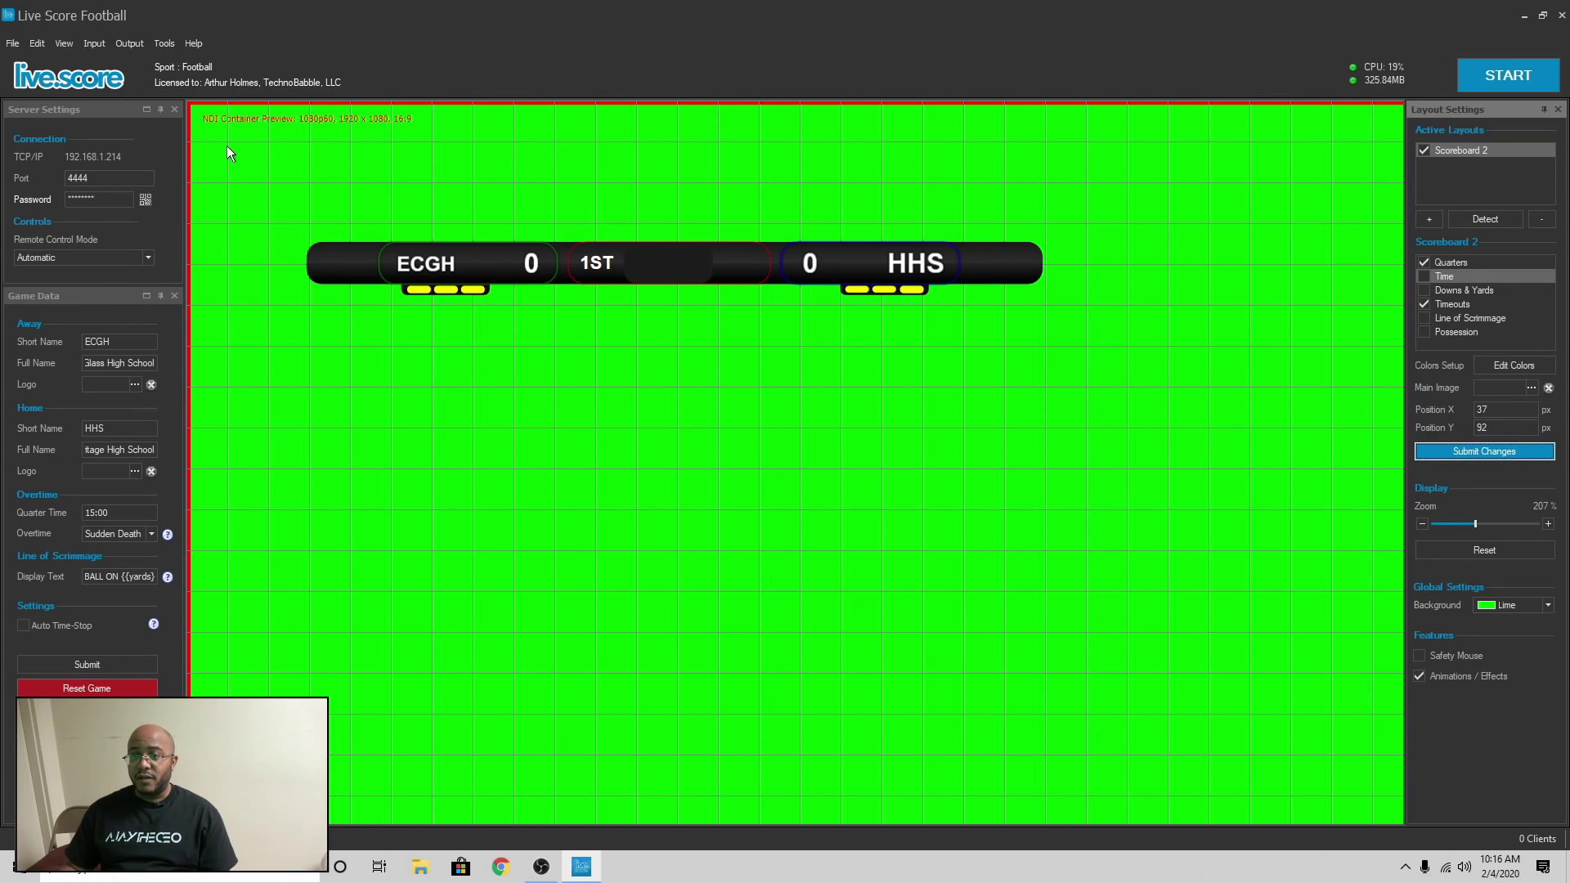
# Show the Sport Control Panel, dock it below the preview, and enlarge it to fit all controls.
pyautogui.click(61, 42)
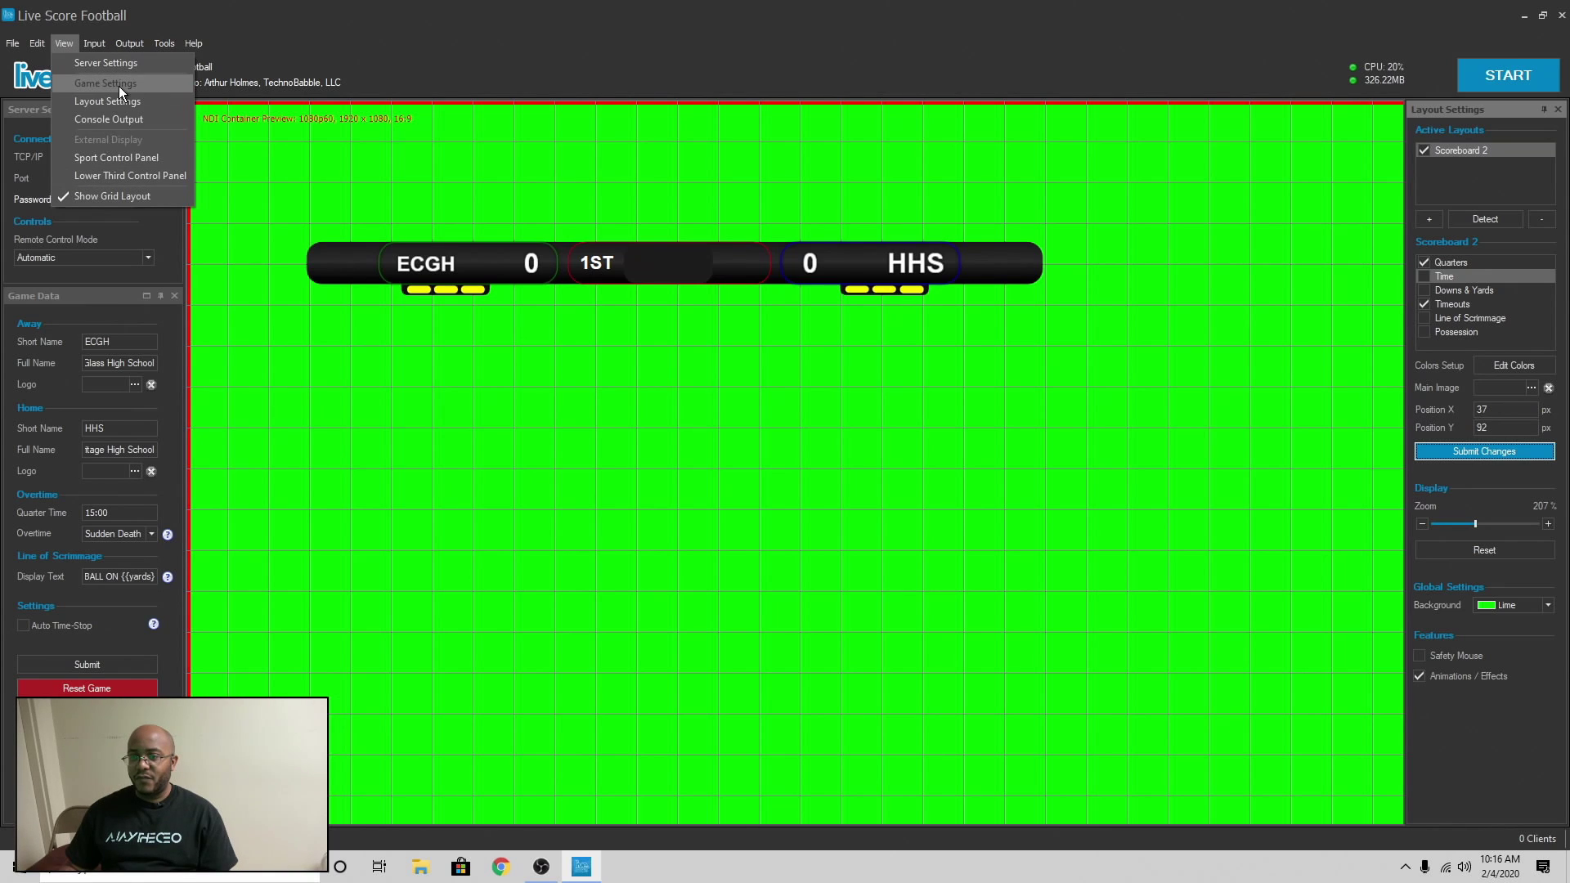
pyautogui.click(106, 158)
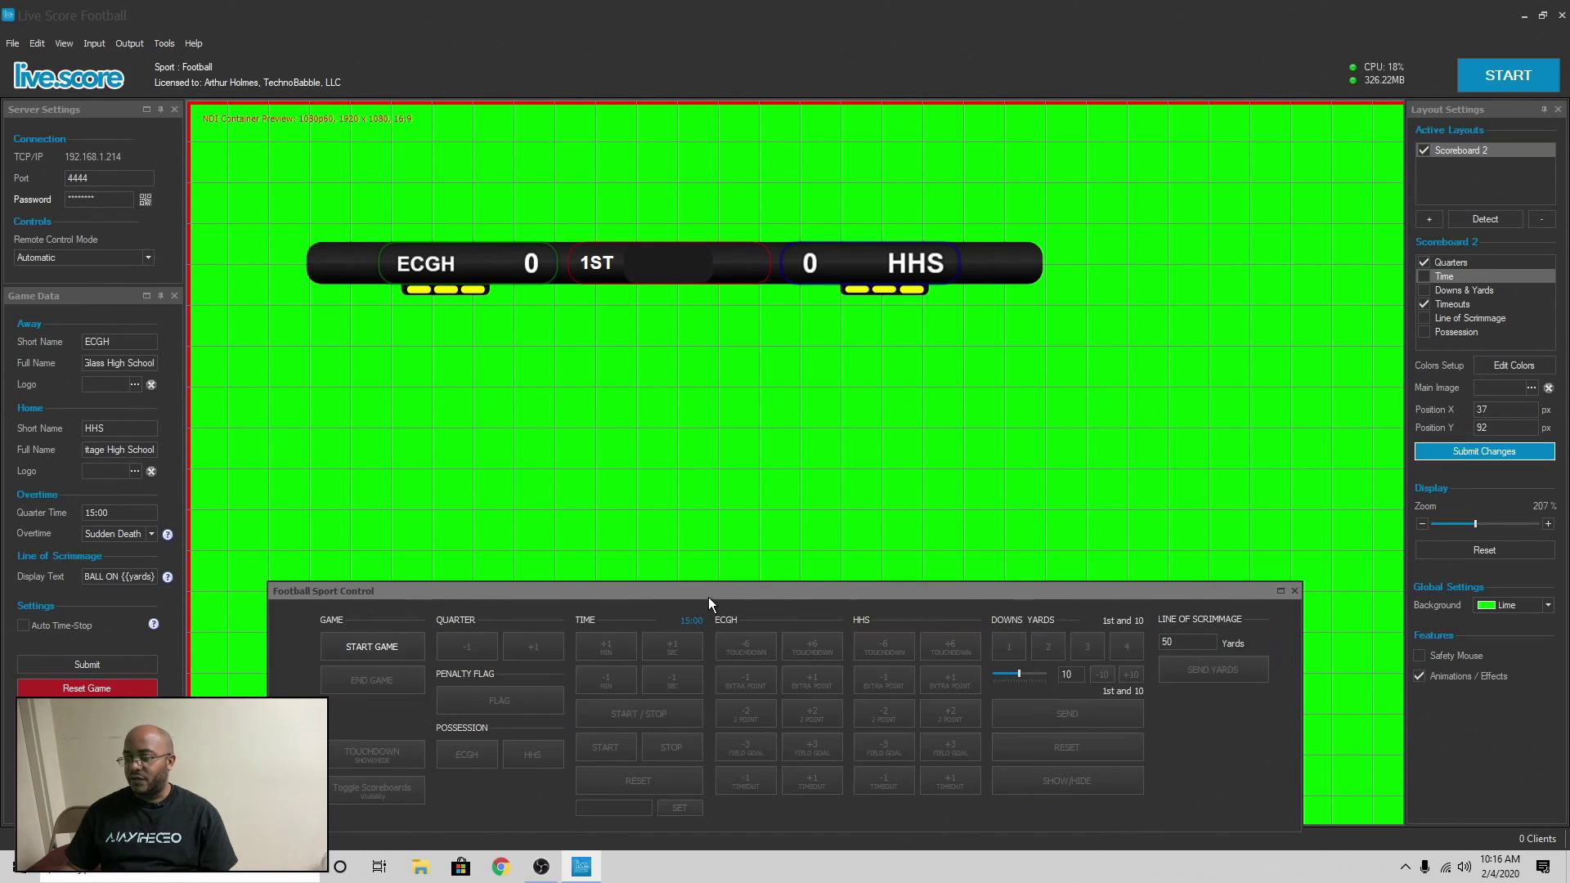
pyautogui.moveTo(709, 602); pyautogui.dragTo(795, 485)
pyautogui.moveTo(778, 659); pyautogui.dragTo(803, 579)
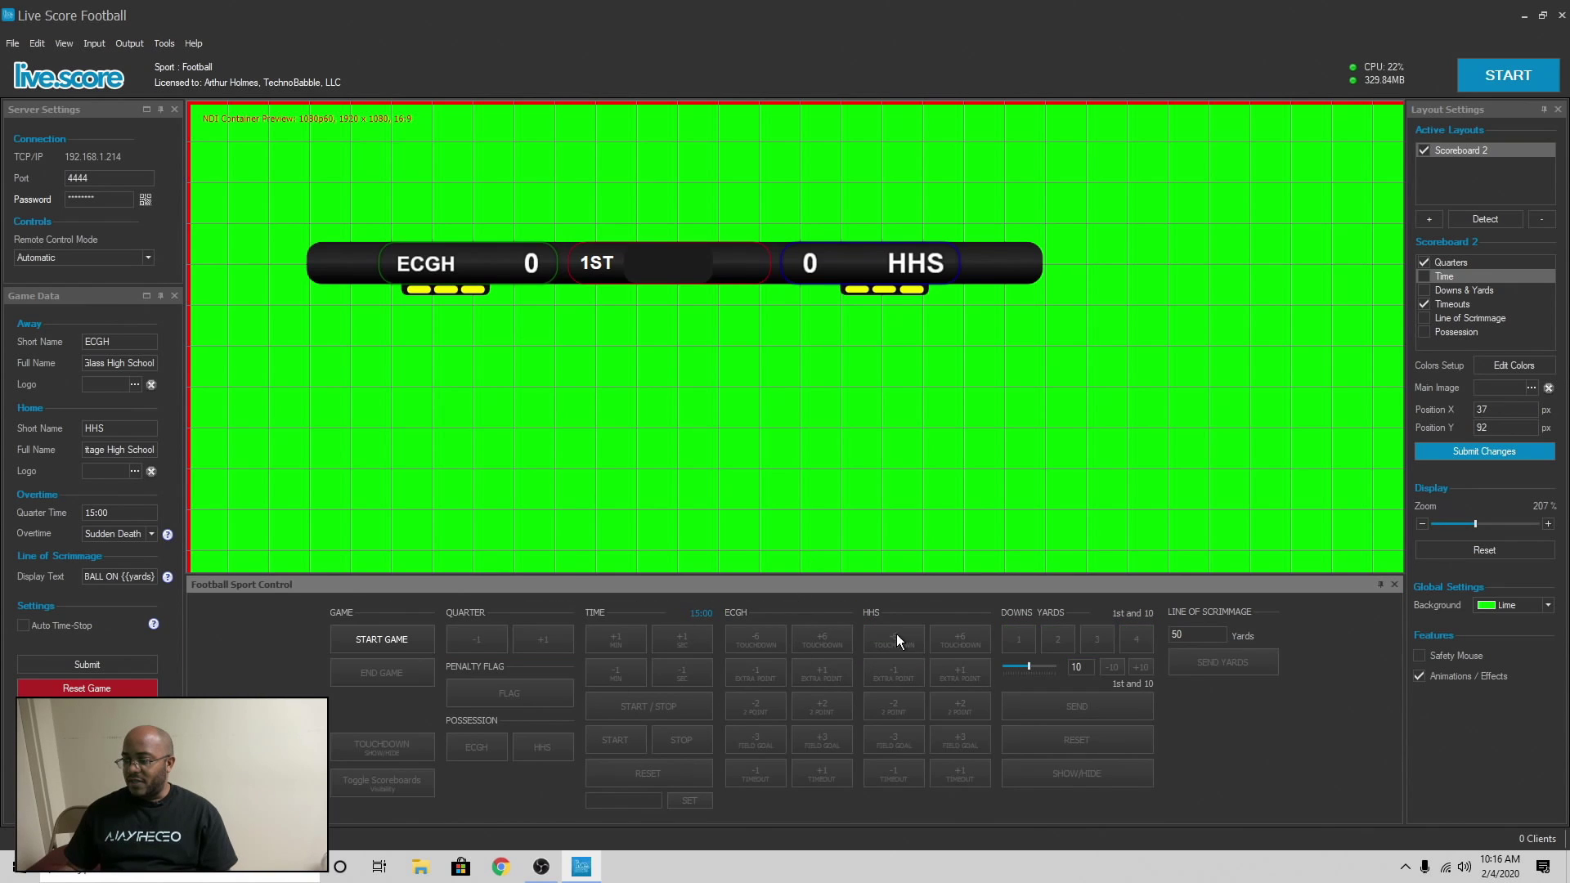
# Start the output and the game, advance to the 4TH quarter, and toggle the scoreboard off and on.
pyautogui.click(1498, 72)
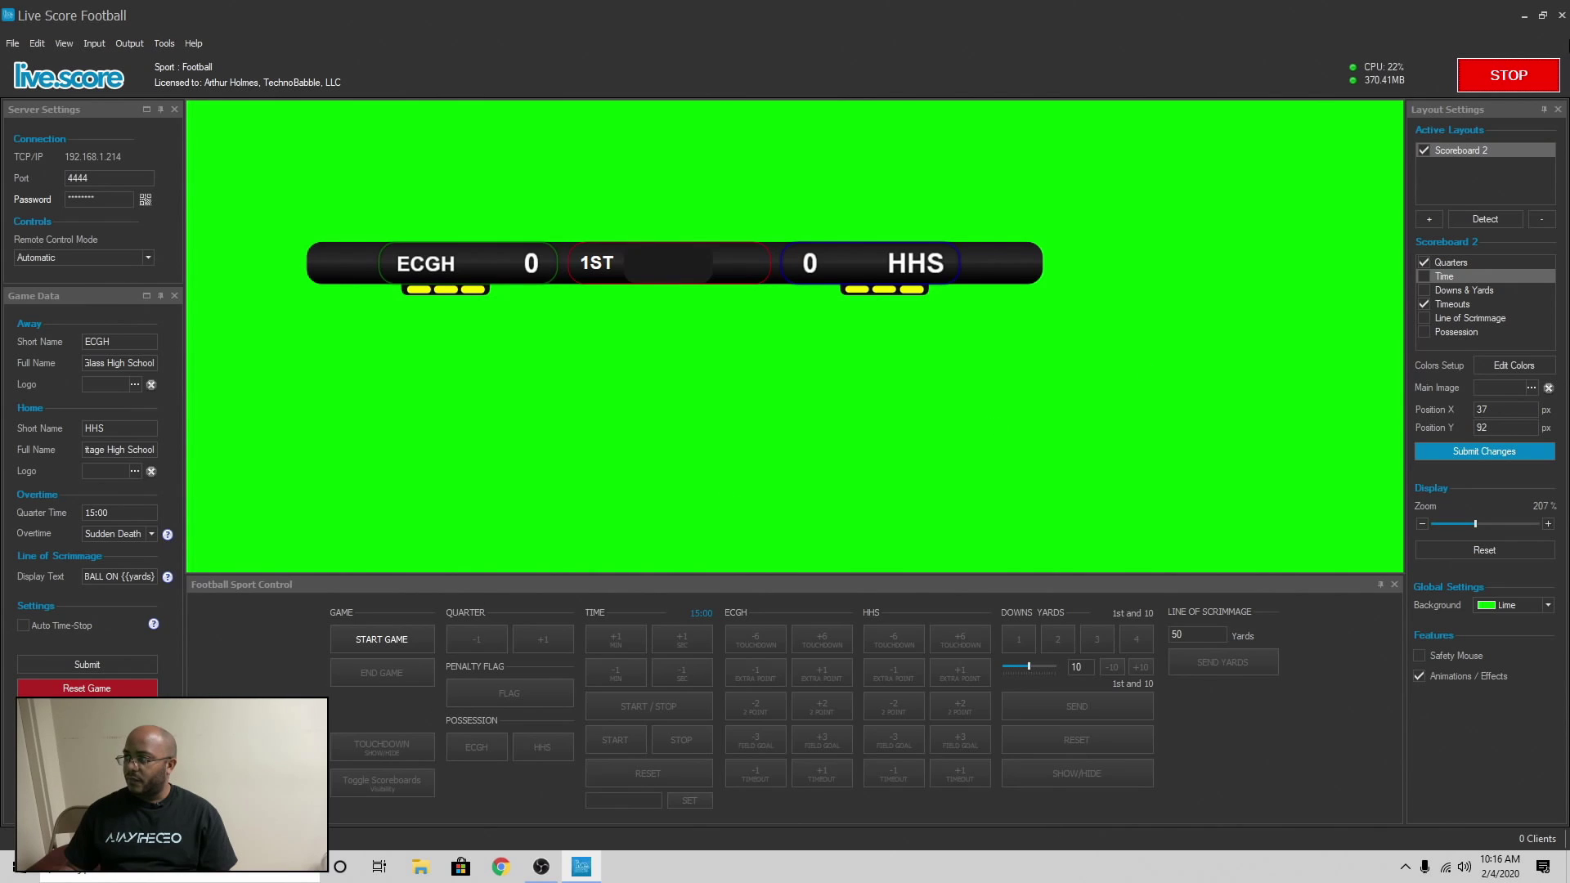
pyautogui.click(404, 641)
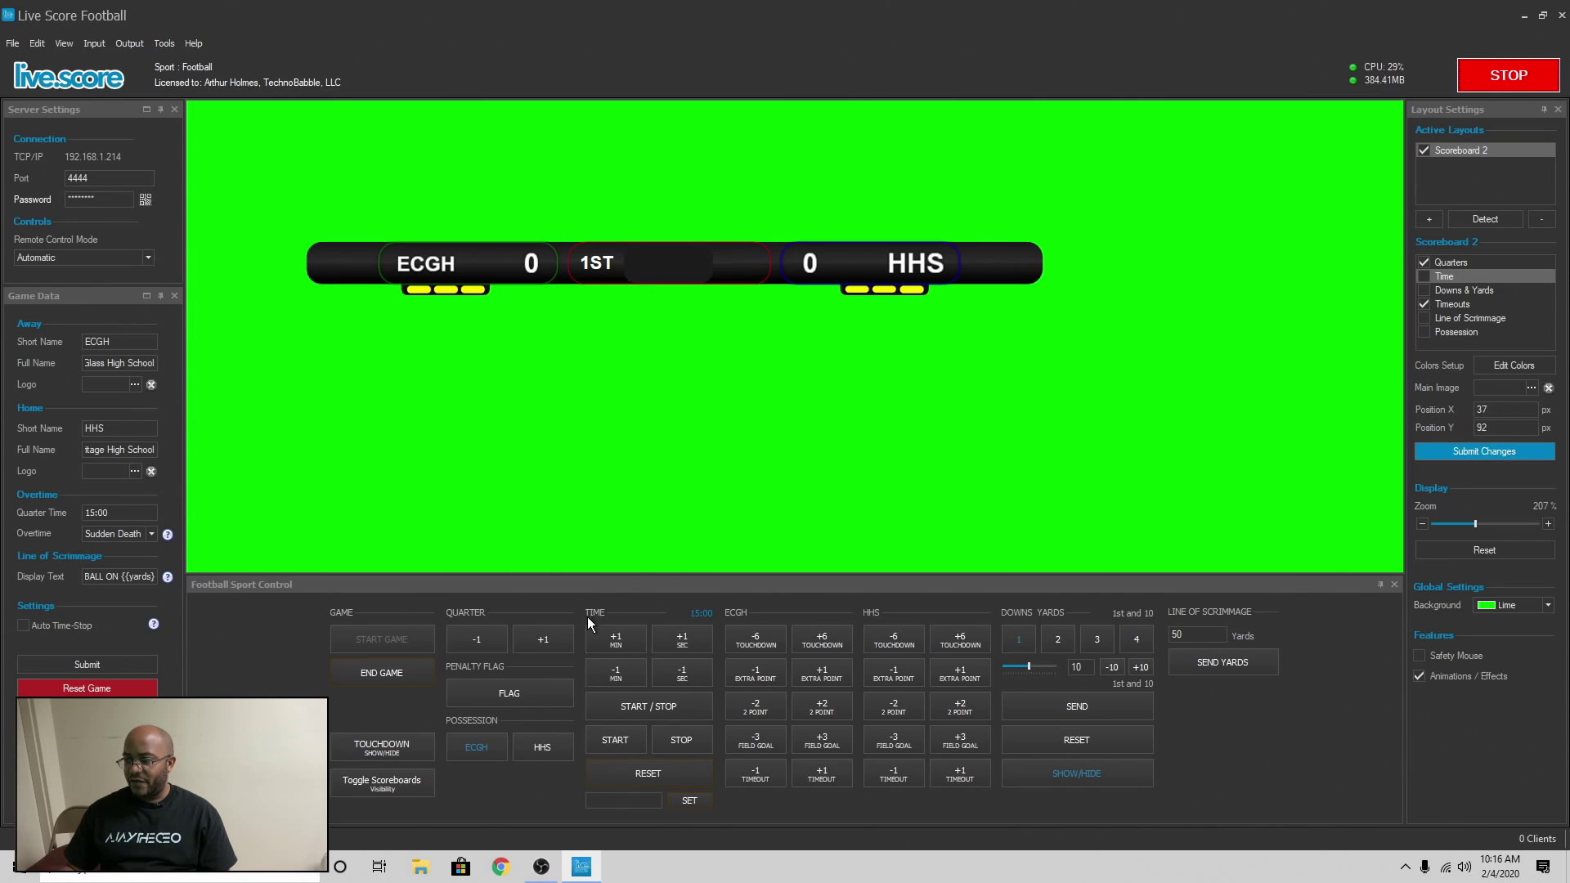
pyautogui.click(542, 641)
pyautogui.click(541, 641)
pyautogui.click(541, 641)
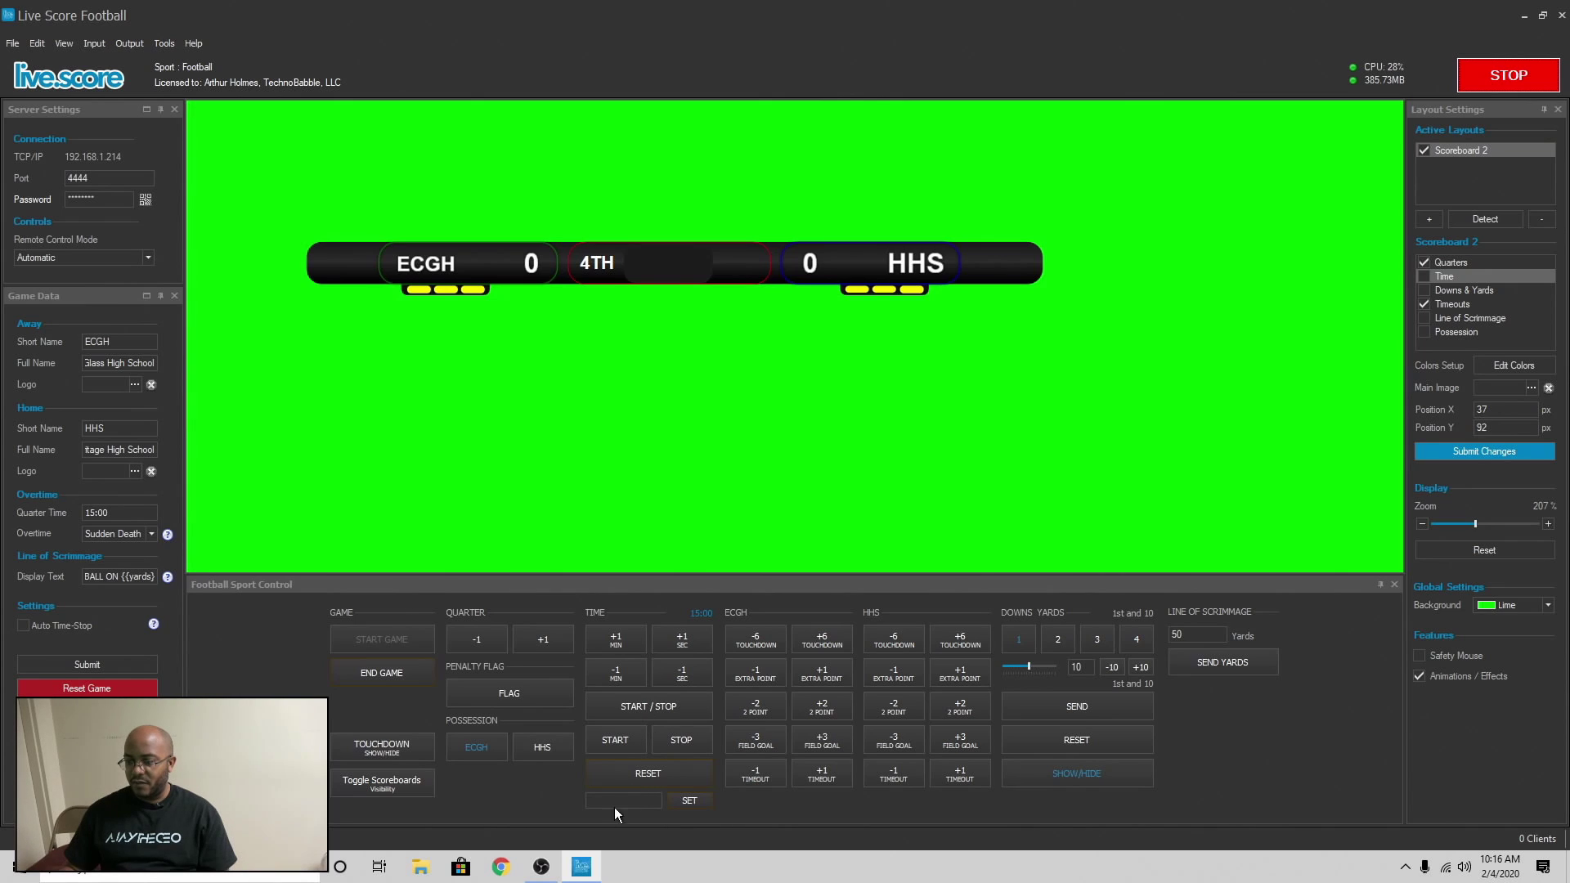
pyautogui.click(391, 783)
pyautogui.click(391, 783)
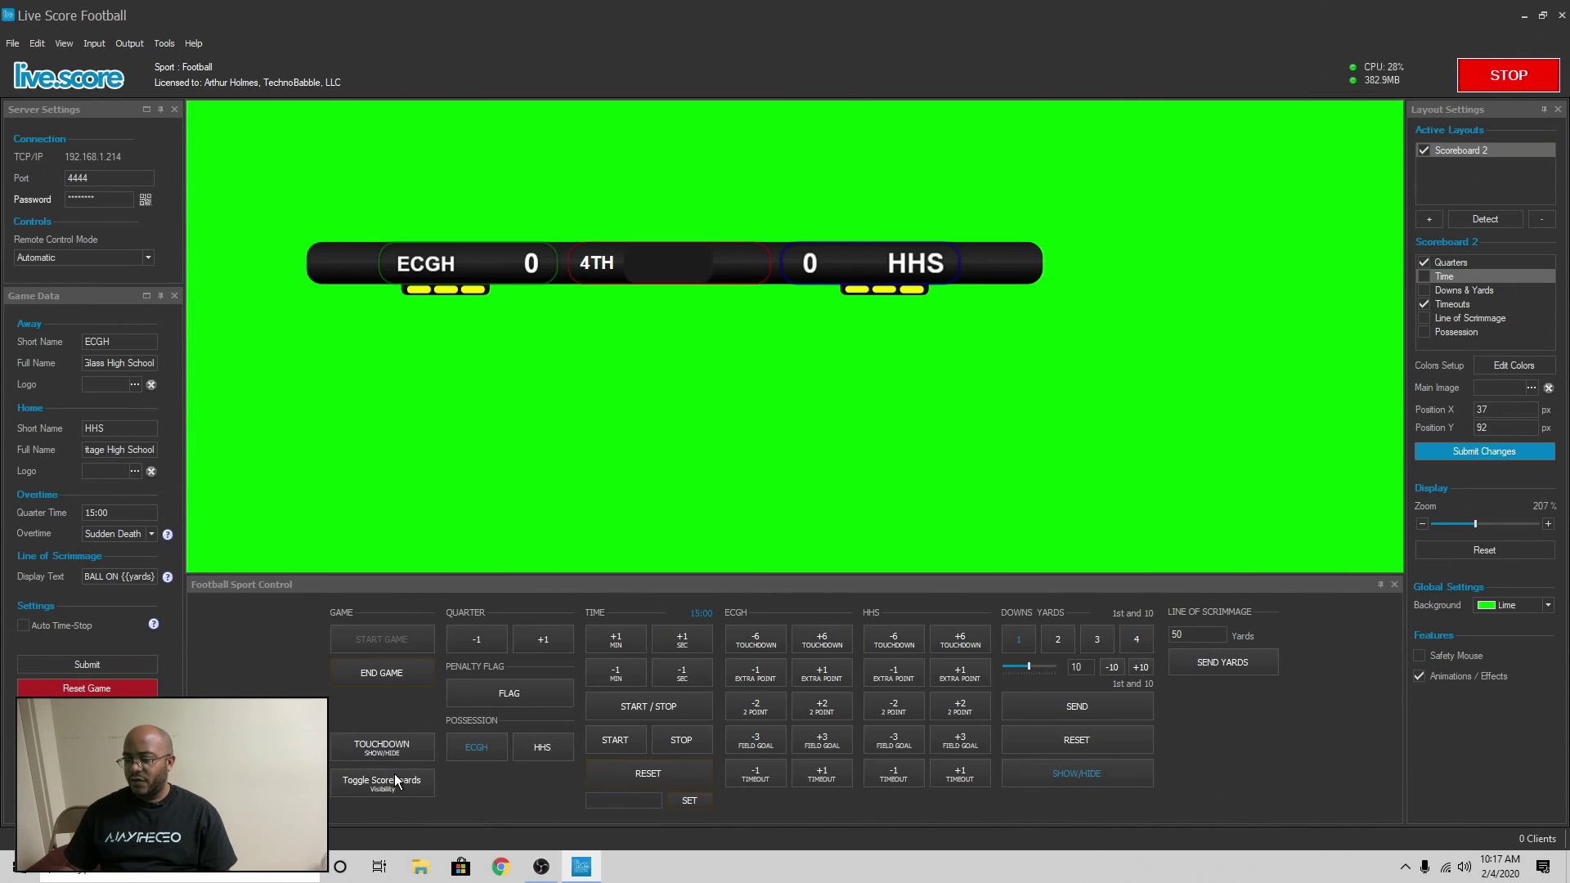
# Show then hide the TOUCHDOWN banner, then show and hide the penalty FLAG banner.
pyautogui.click(419, 749)
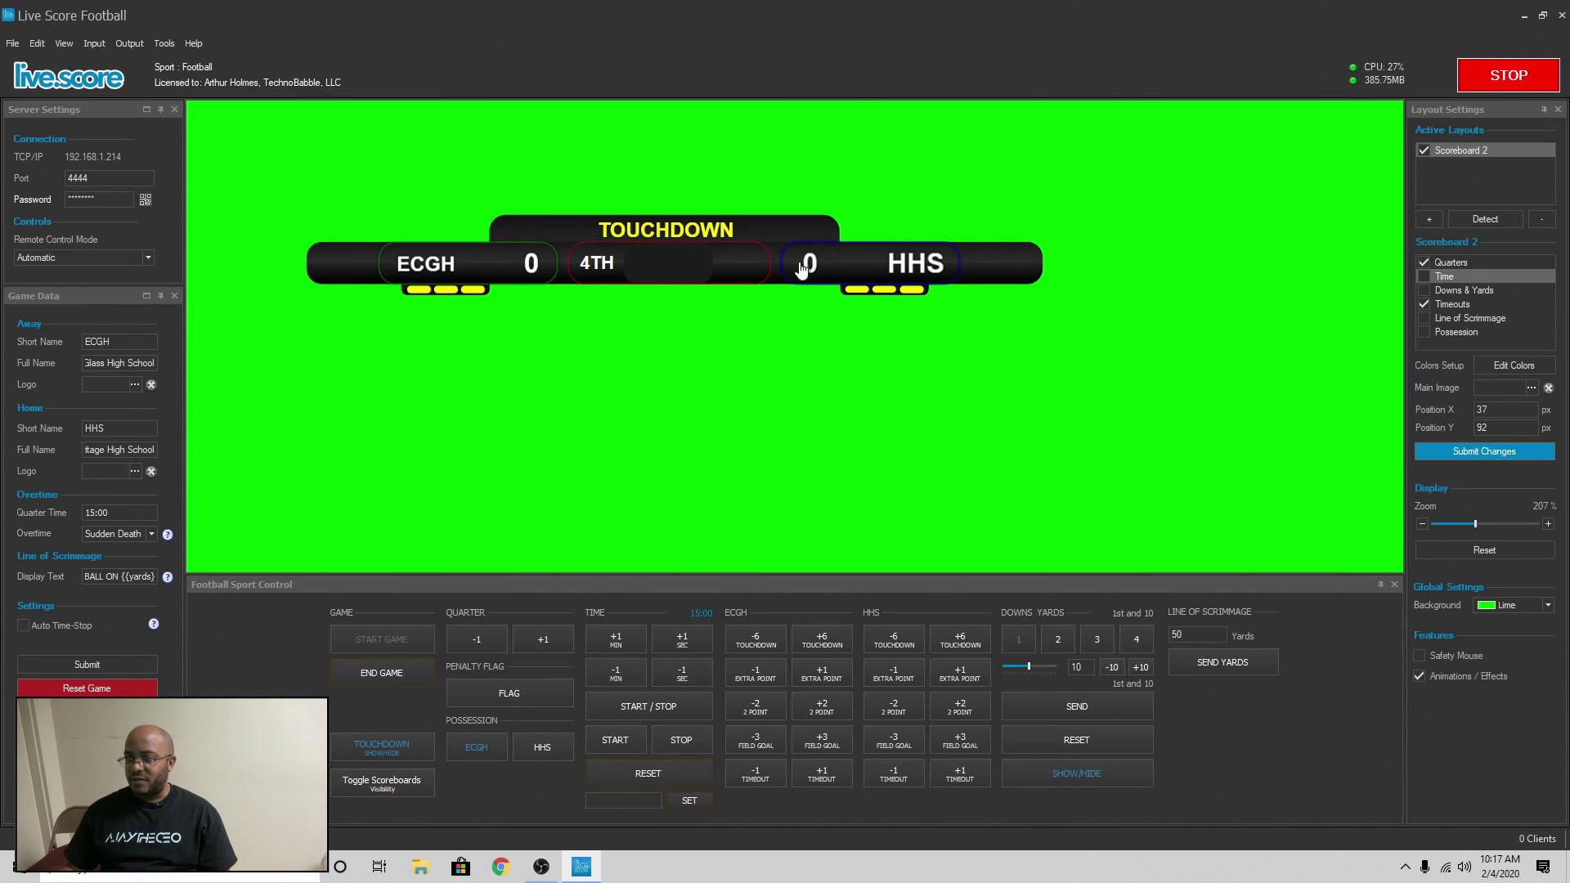
pyautogui.click(390, 749)
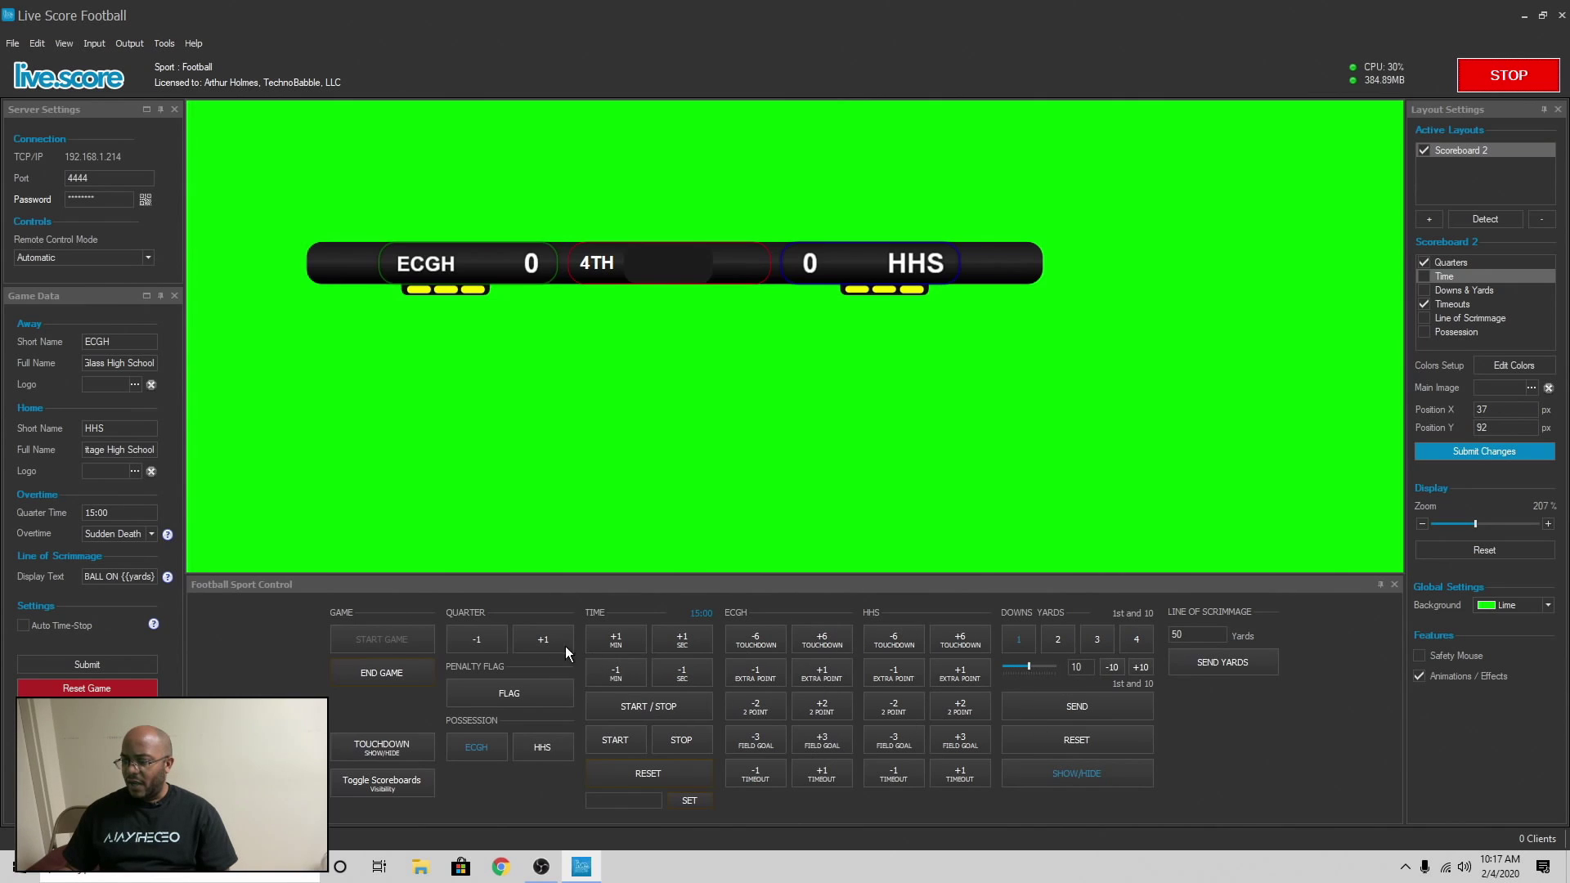
pyautogui.click(498, 698)
pyautogui.click(498, 698)
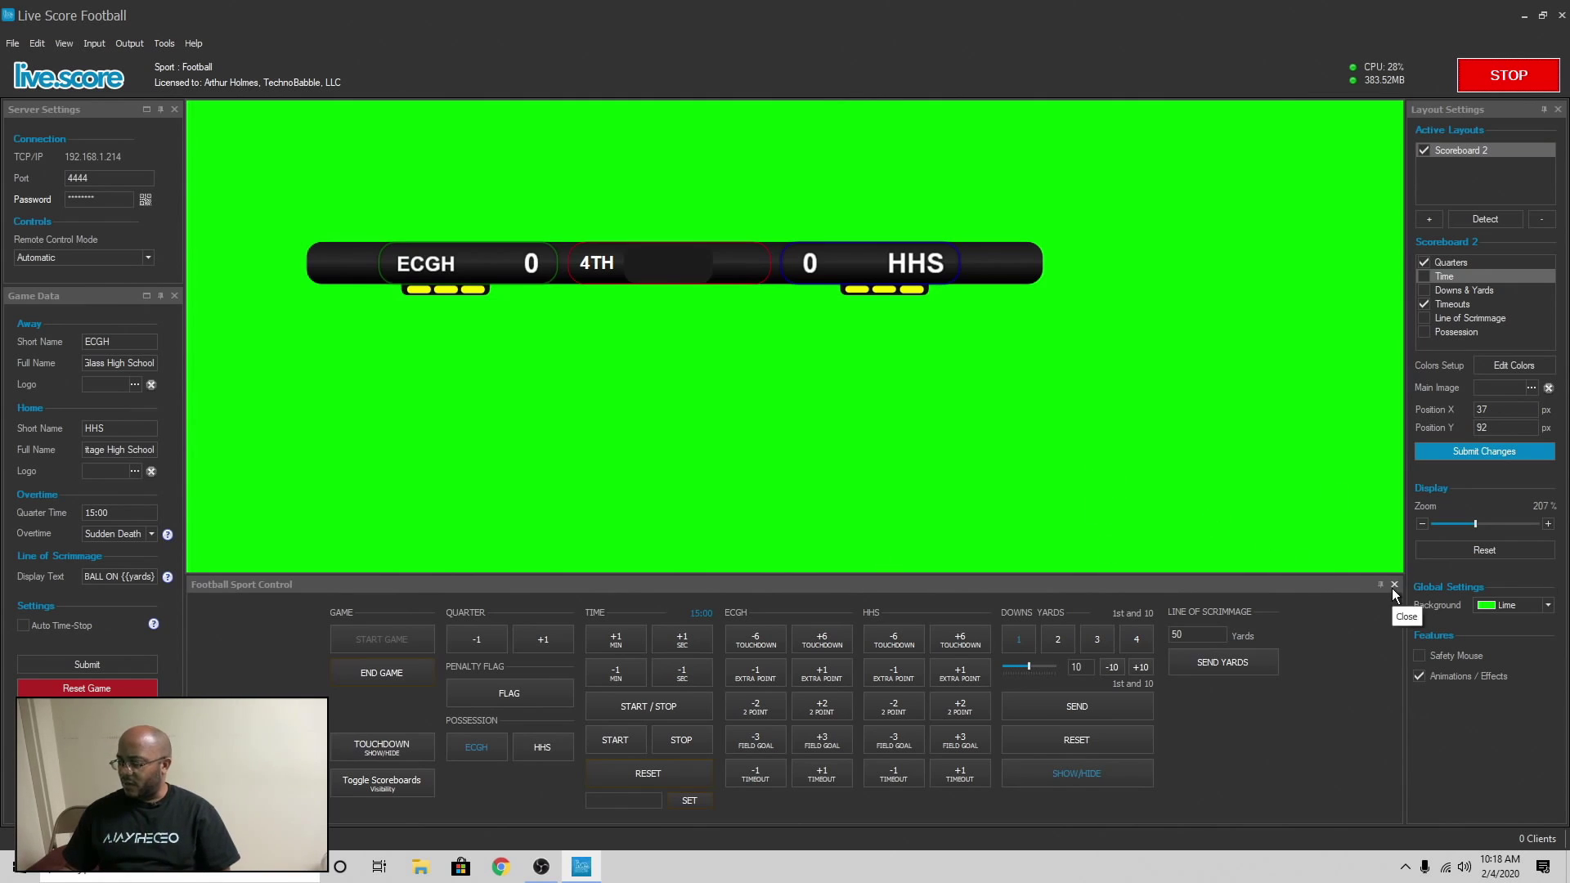
# Dock the Lower Third Control Panel above the football controls, enlarge it, and select the HEADLINE field.
pyautogui.click(36, 42)
pyautogui.moveTo(65, 41)
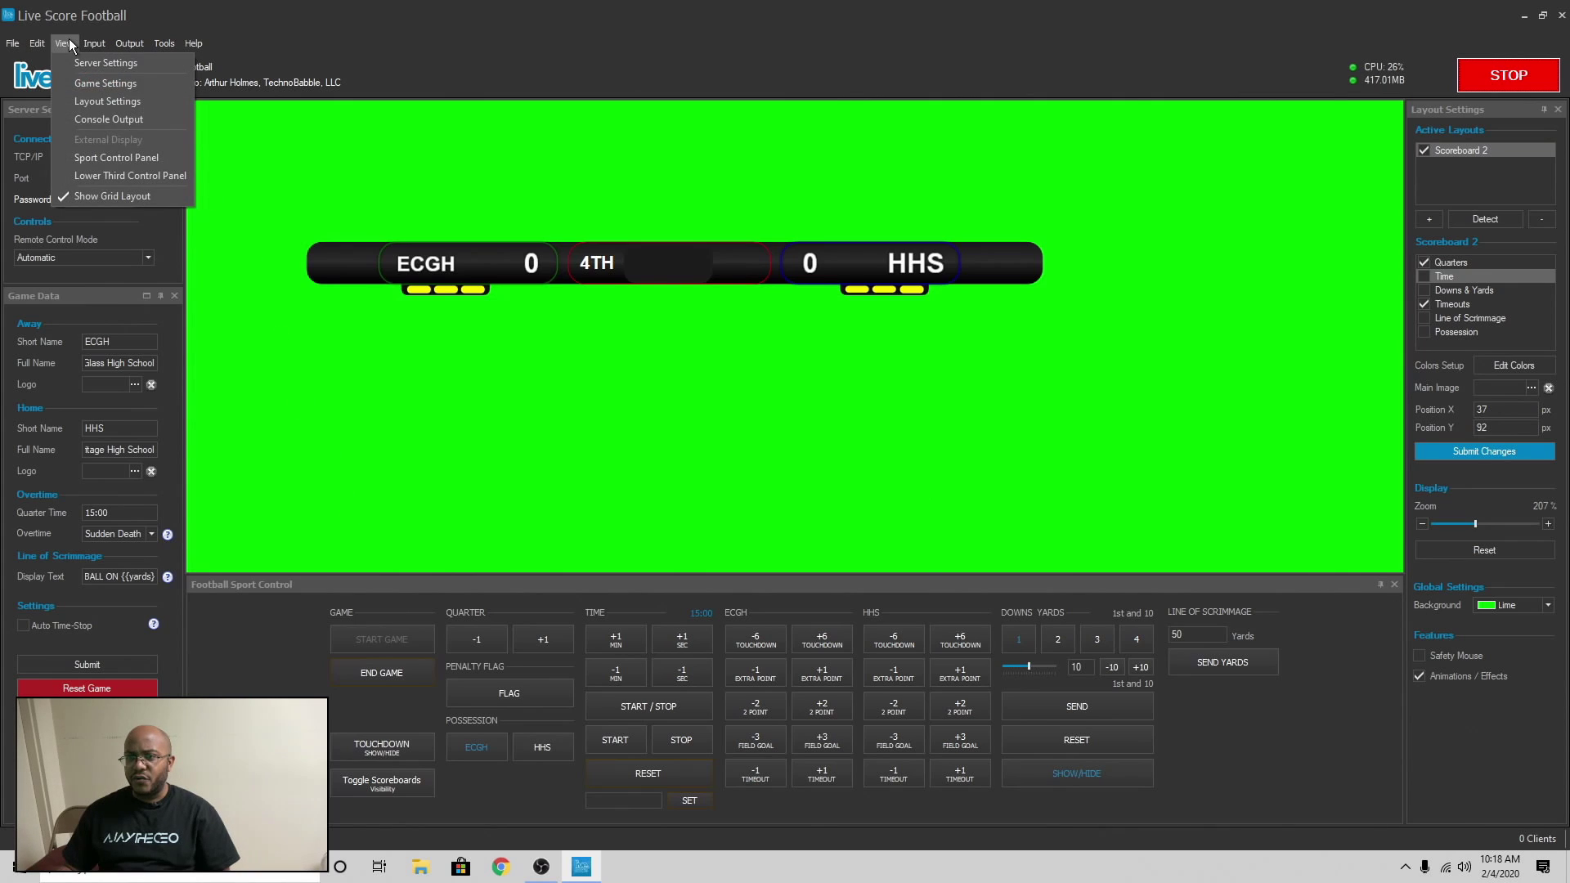
pyautogui.click(114, 175)
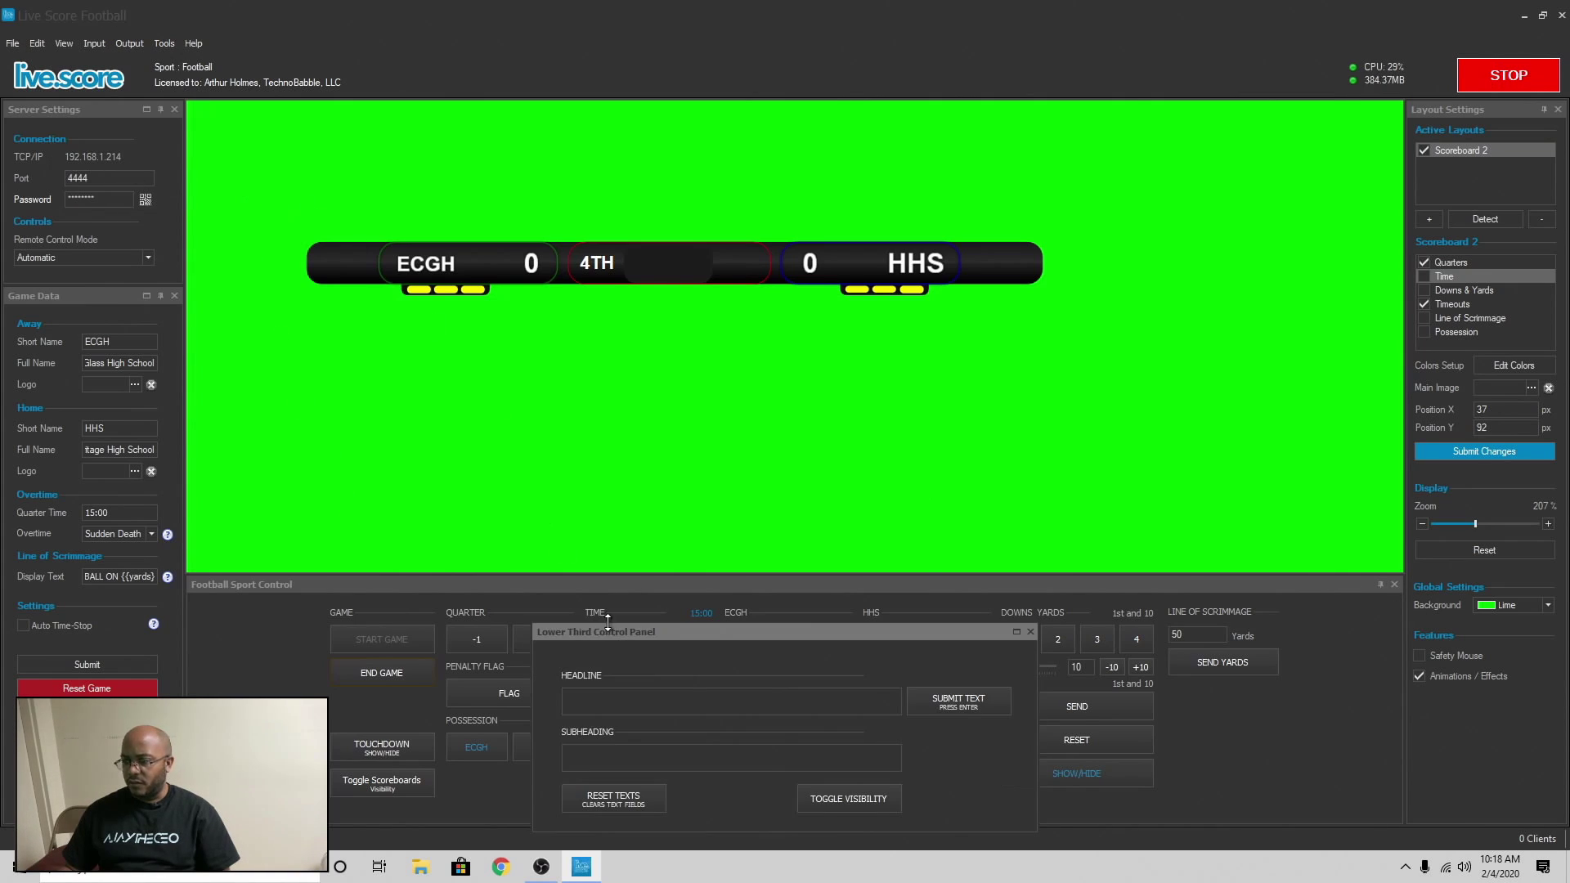
pyautogui.moveTo(699, 634); pyautogui.dragTo(789, 373)
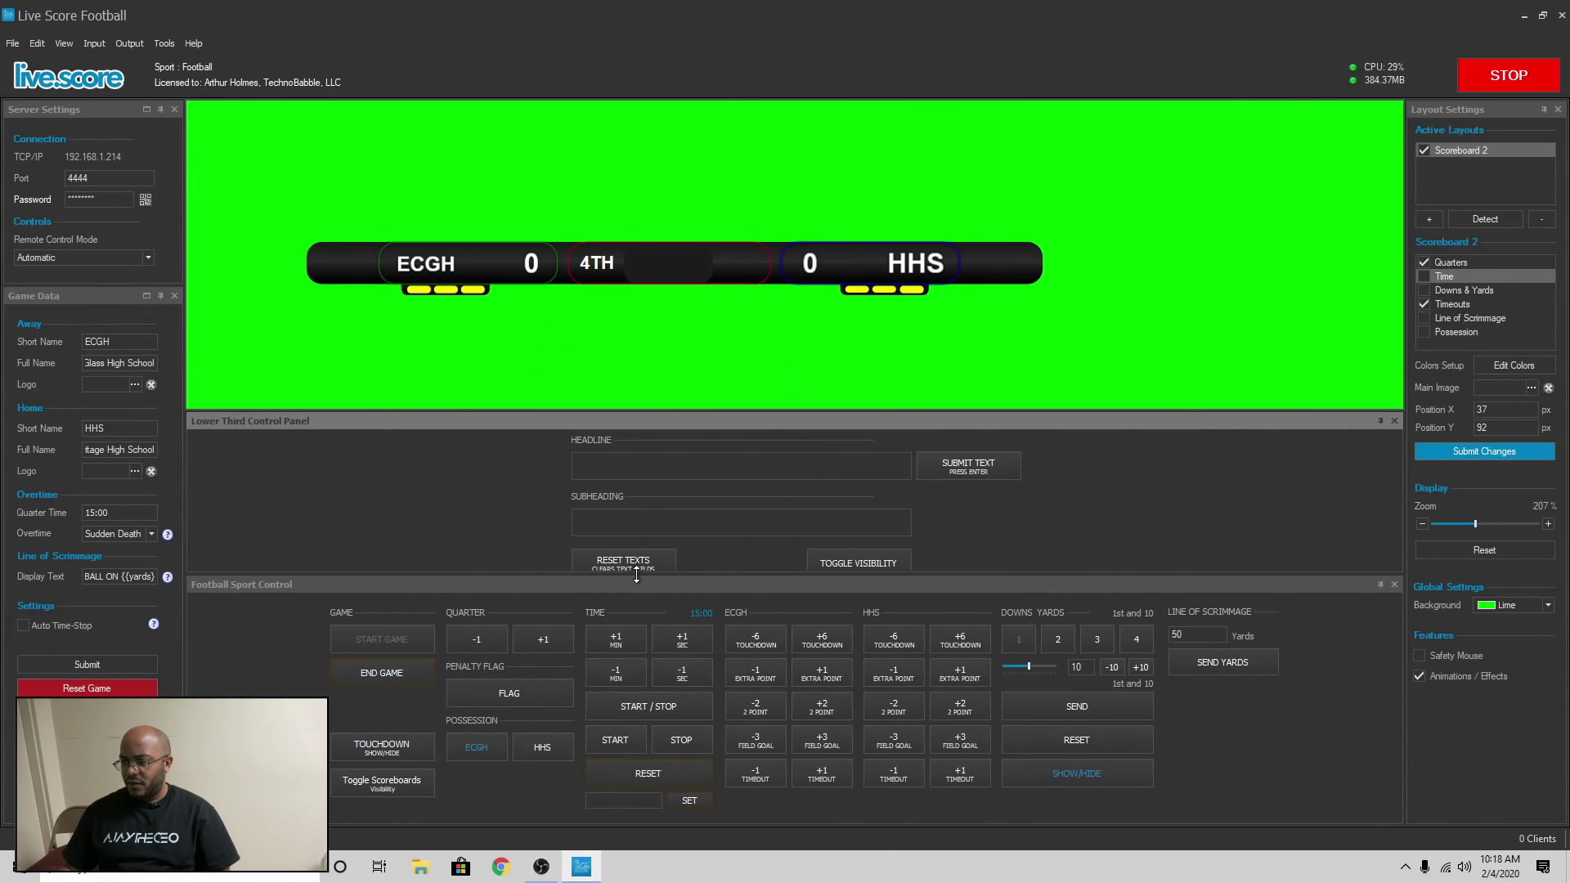
pyautogui.moveTo(645, 578); pyautogui.dragTo(631, 648)
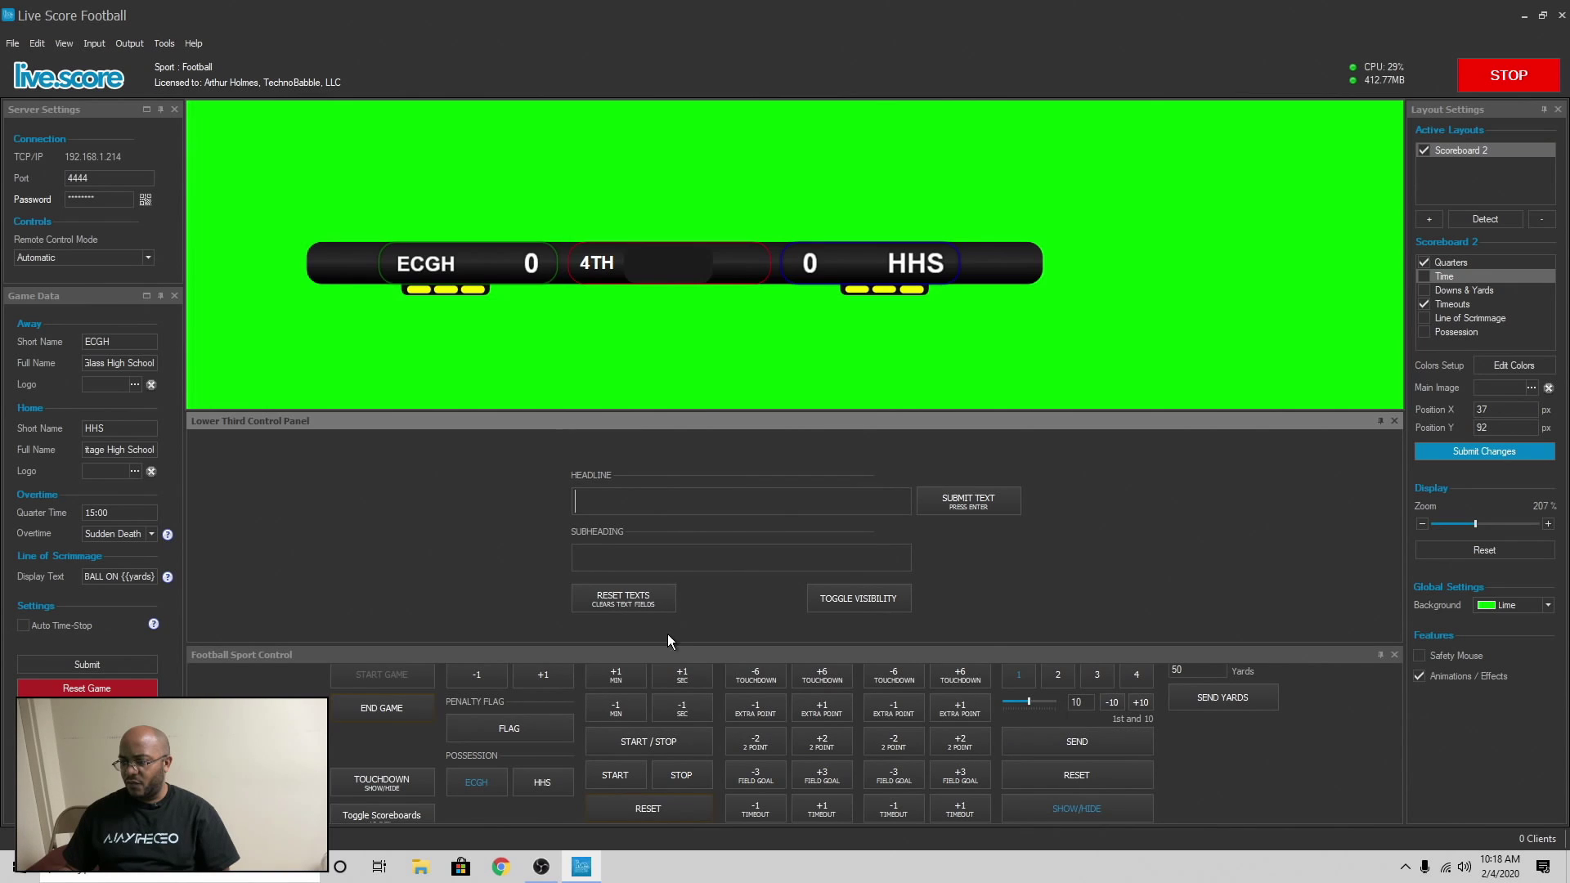
pyautogui.click(639, 500)
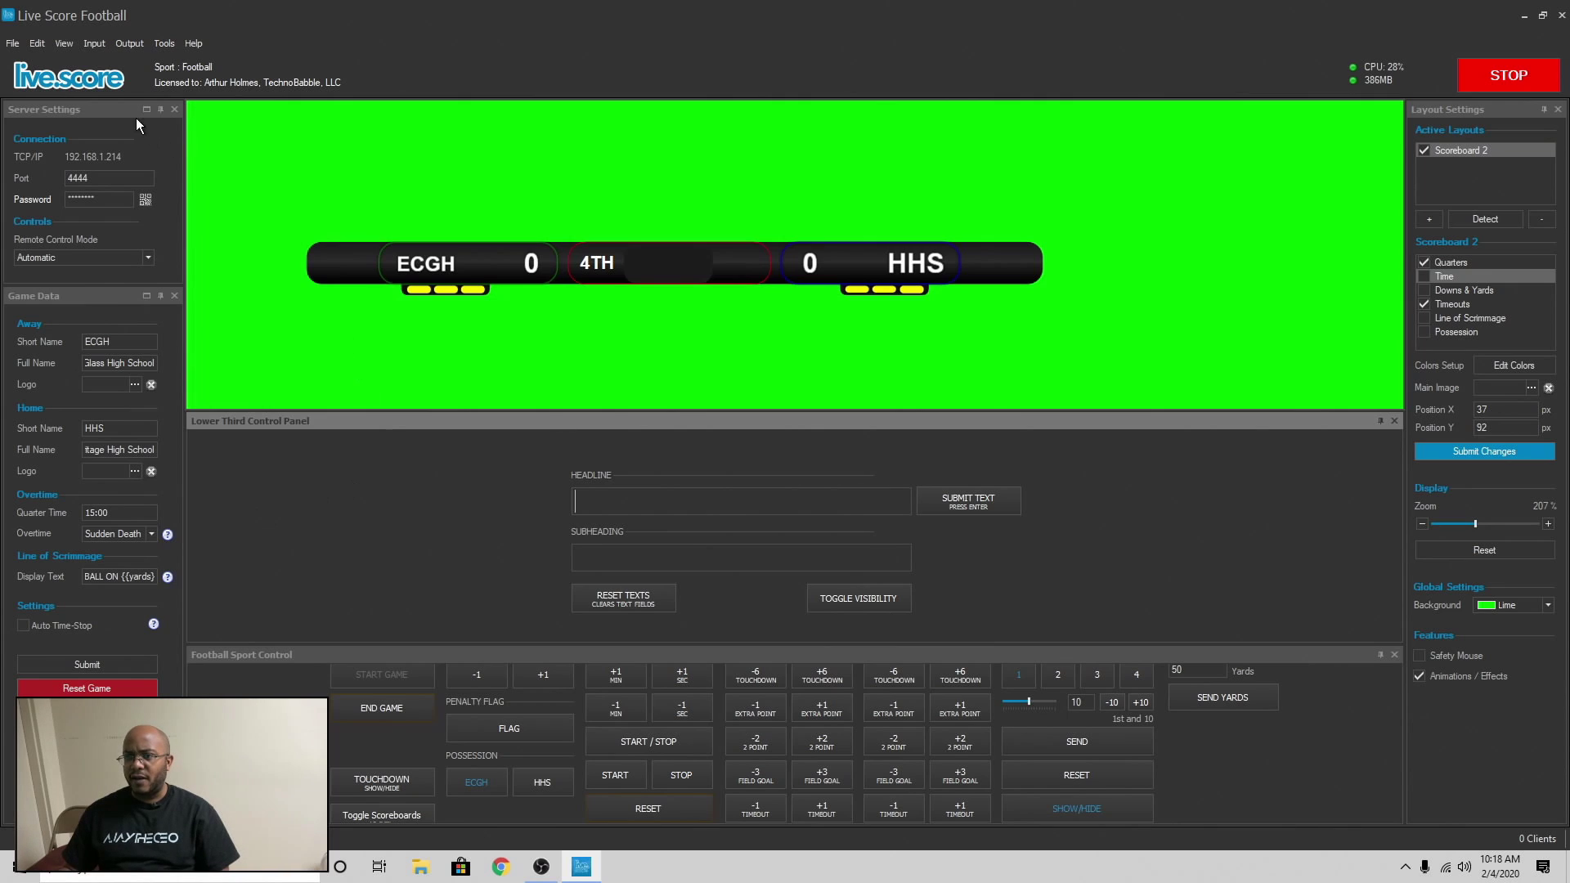
# Check the input sources list, then stop the scoreboard engine with STOP.
pyautogui.click(95, 44)
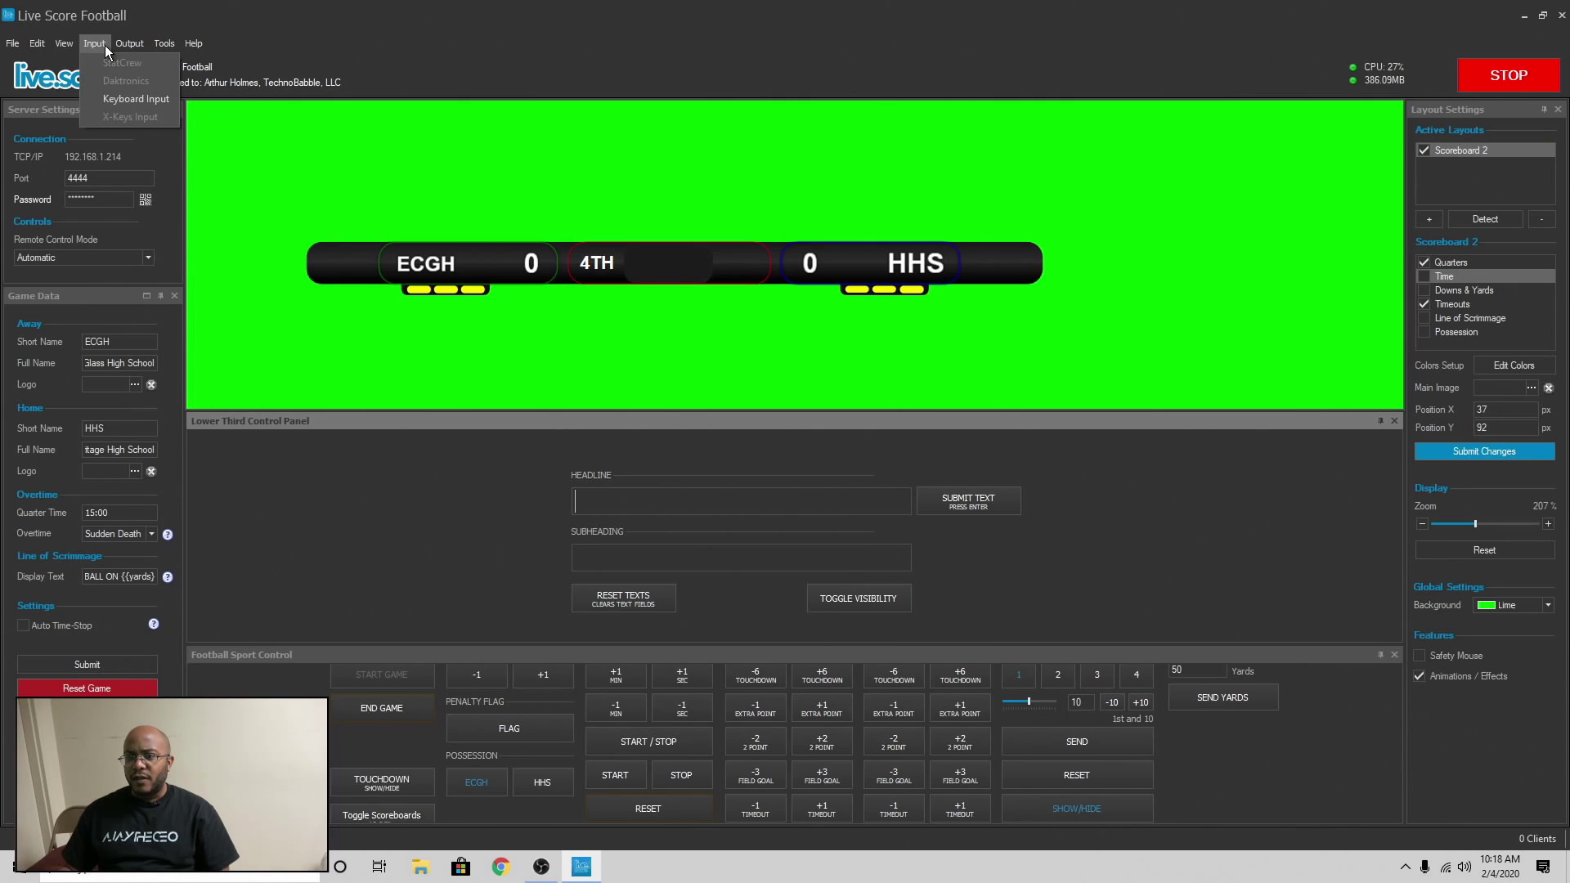
pyautogui.moveTo(121, 46)
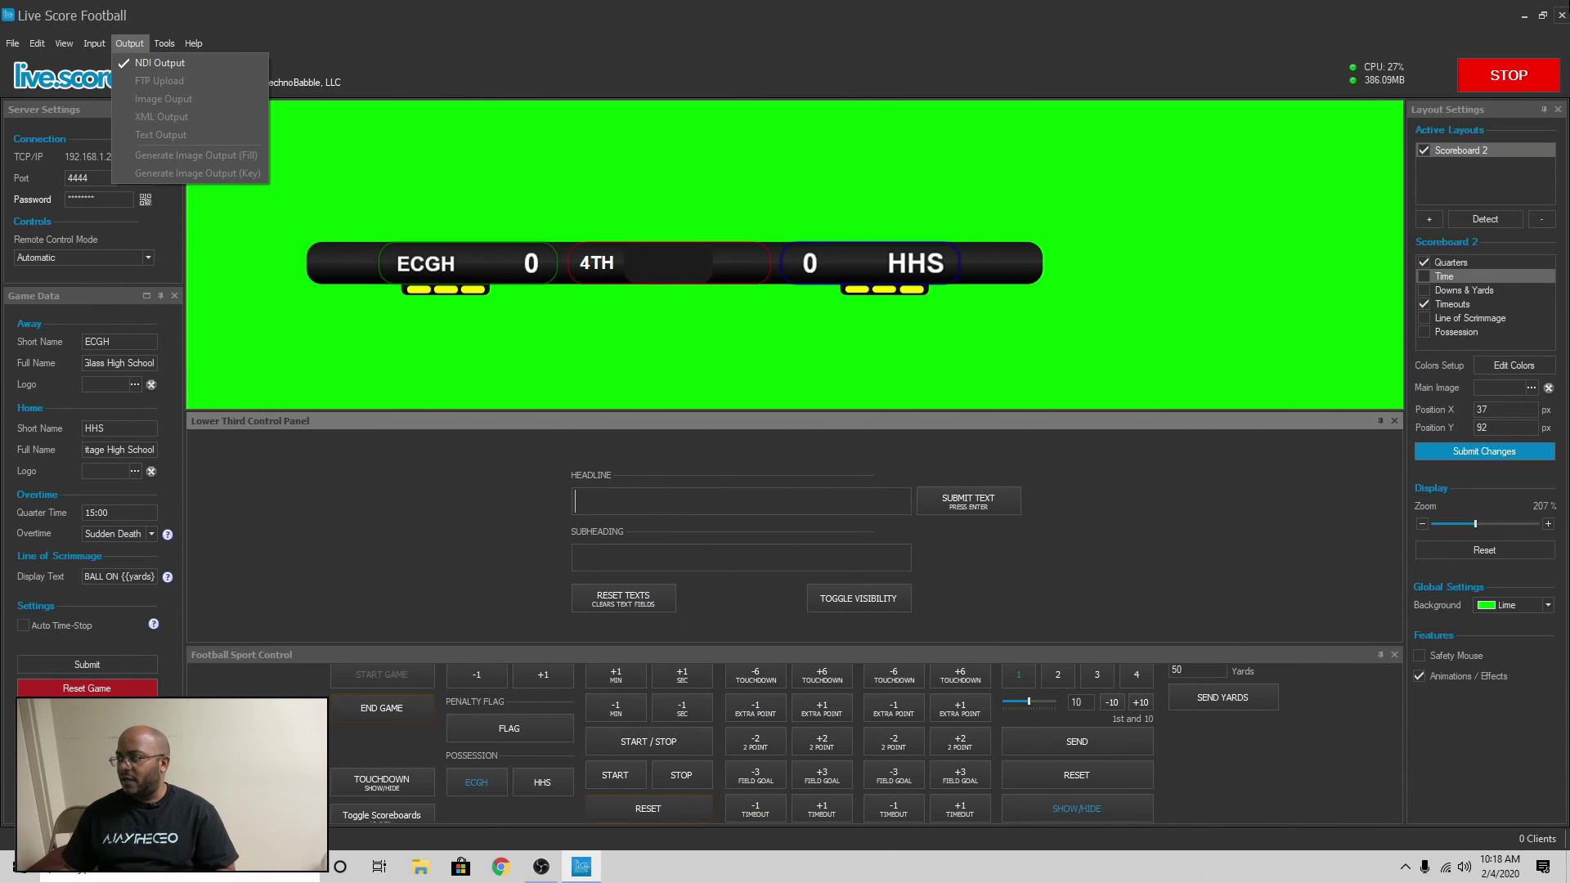
pyautogui.click(1516, 80)
pyautogui.click(1516, 80)
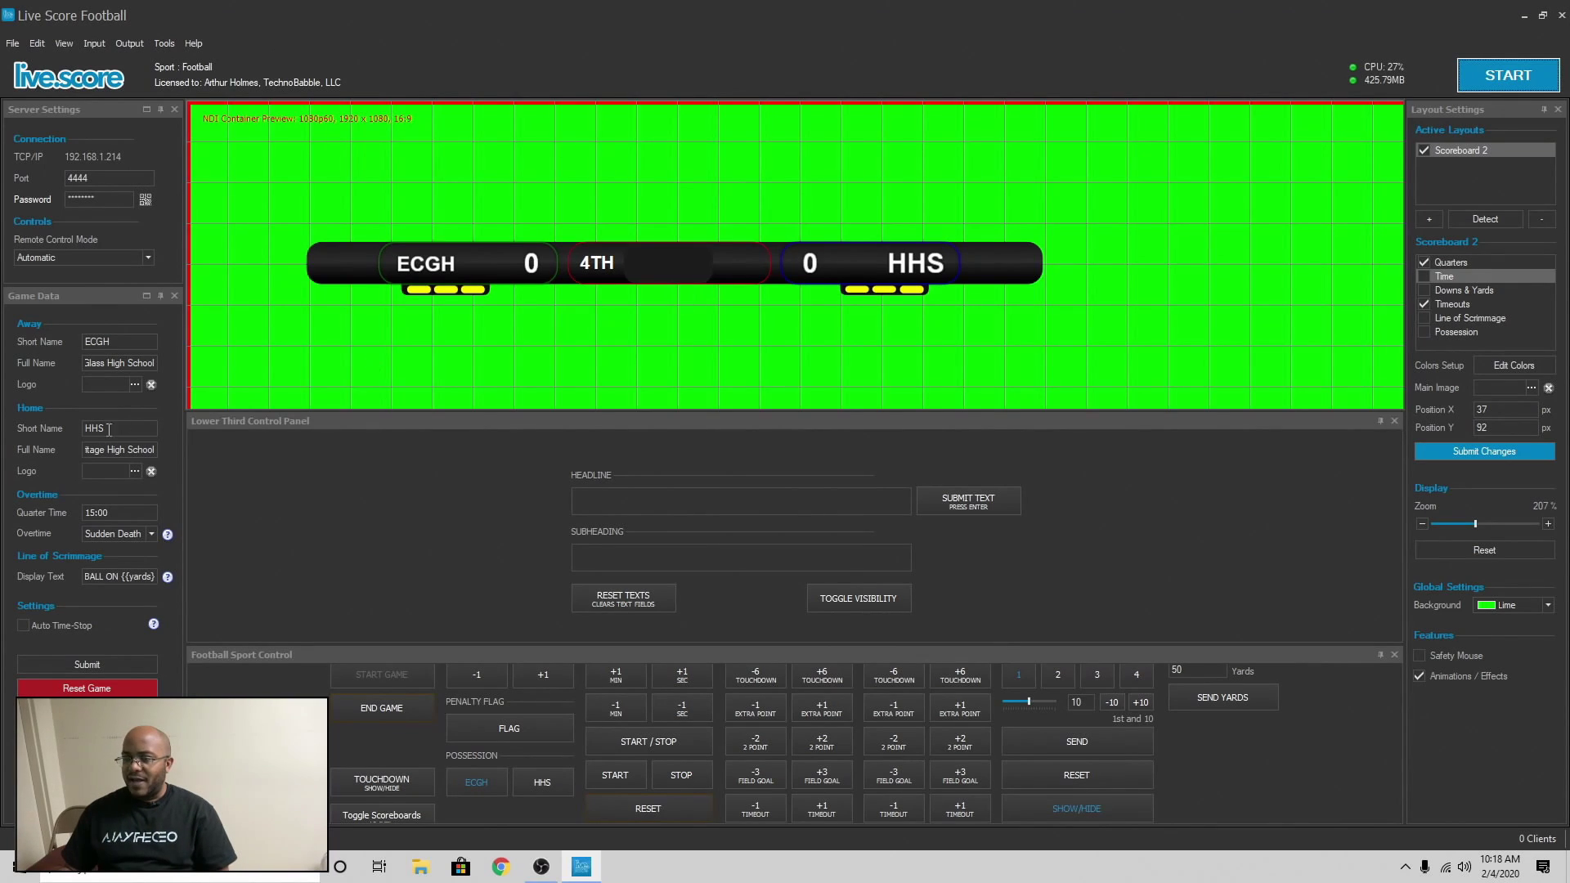
# Review the output options list, then close the Lower Third Control Panel.
pyautogui.click(124, 46)
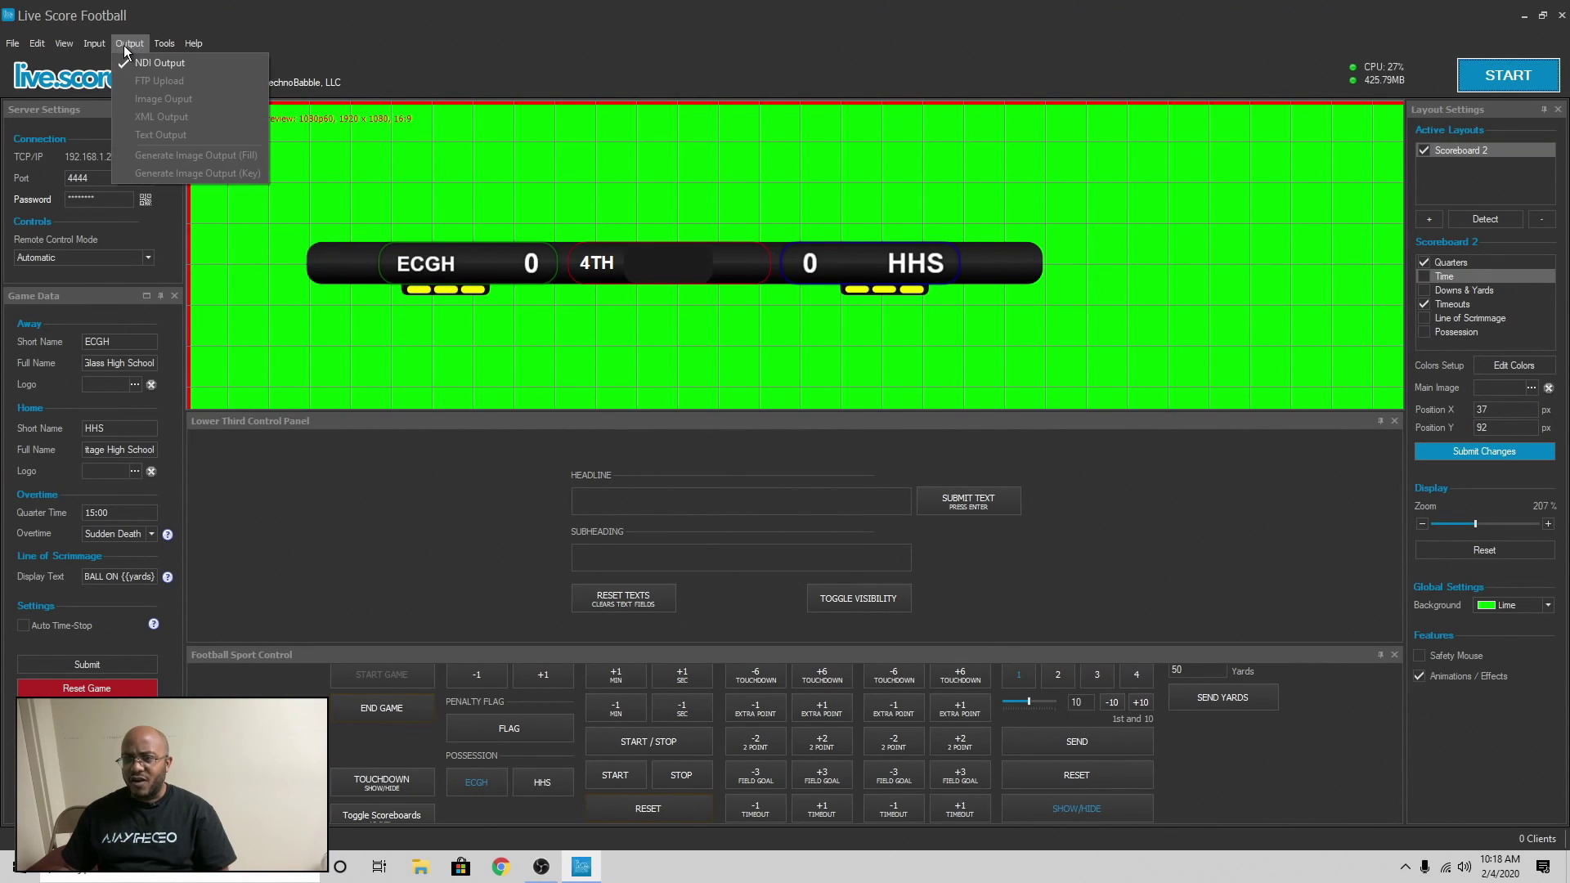
pyautogui.moveTo(93, 48)
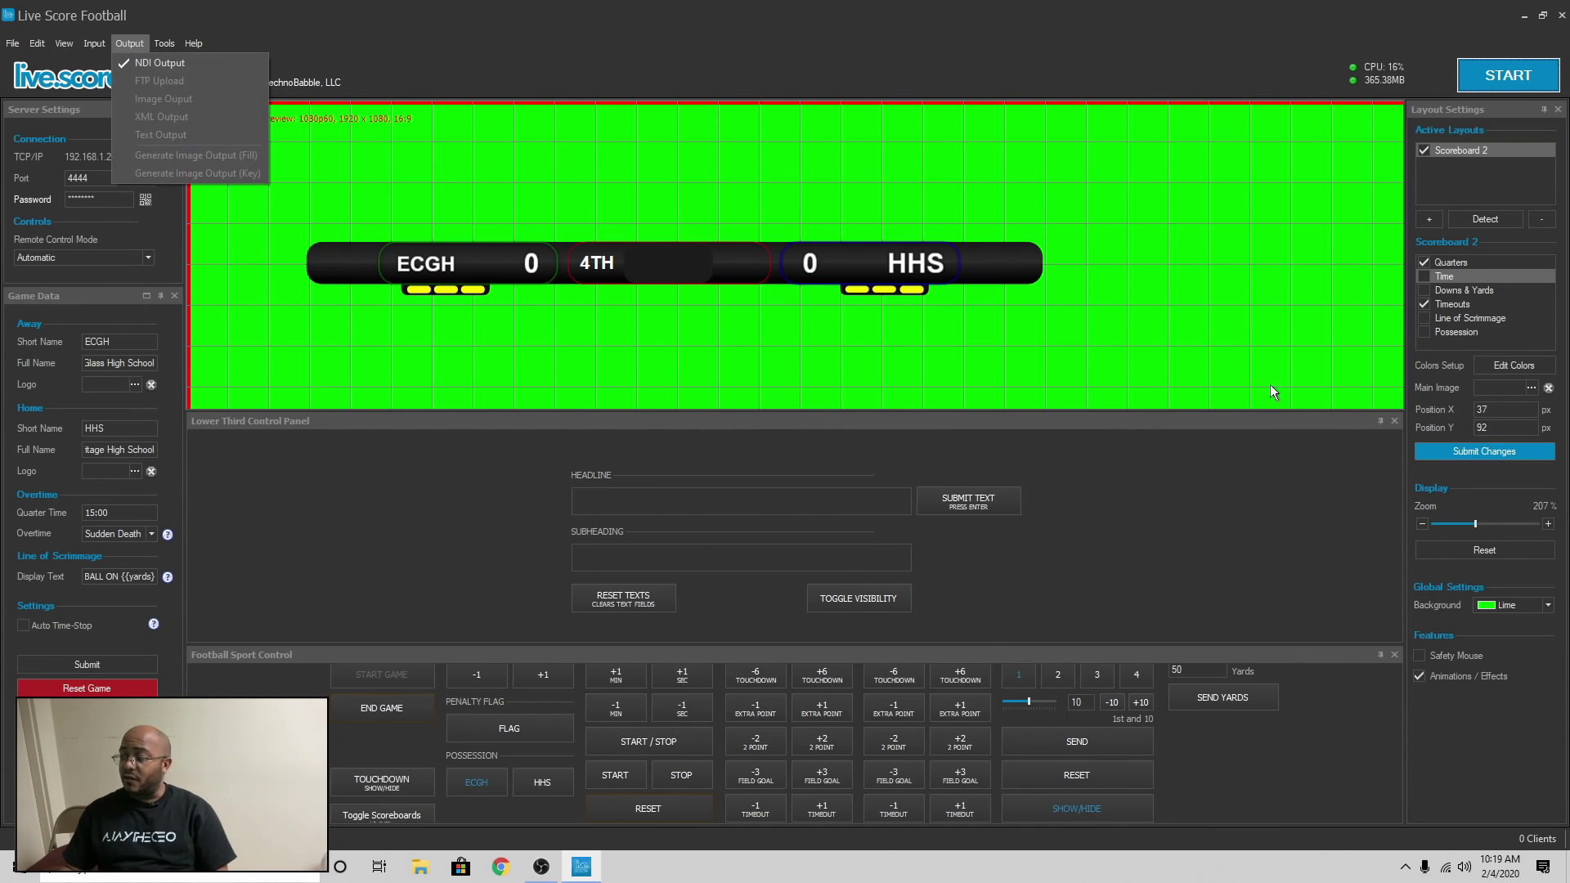
pyautogui.click(1394, 421)
pyautogui.click(1394, 420)
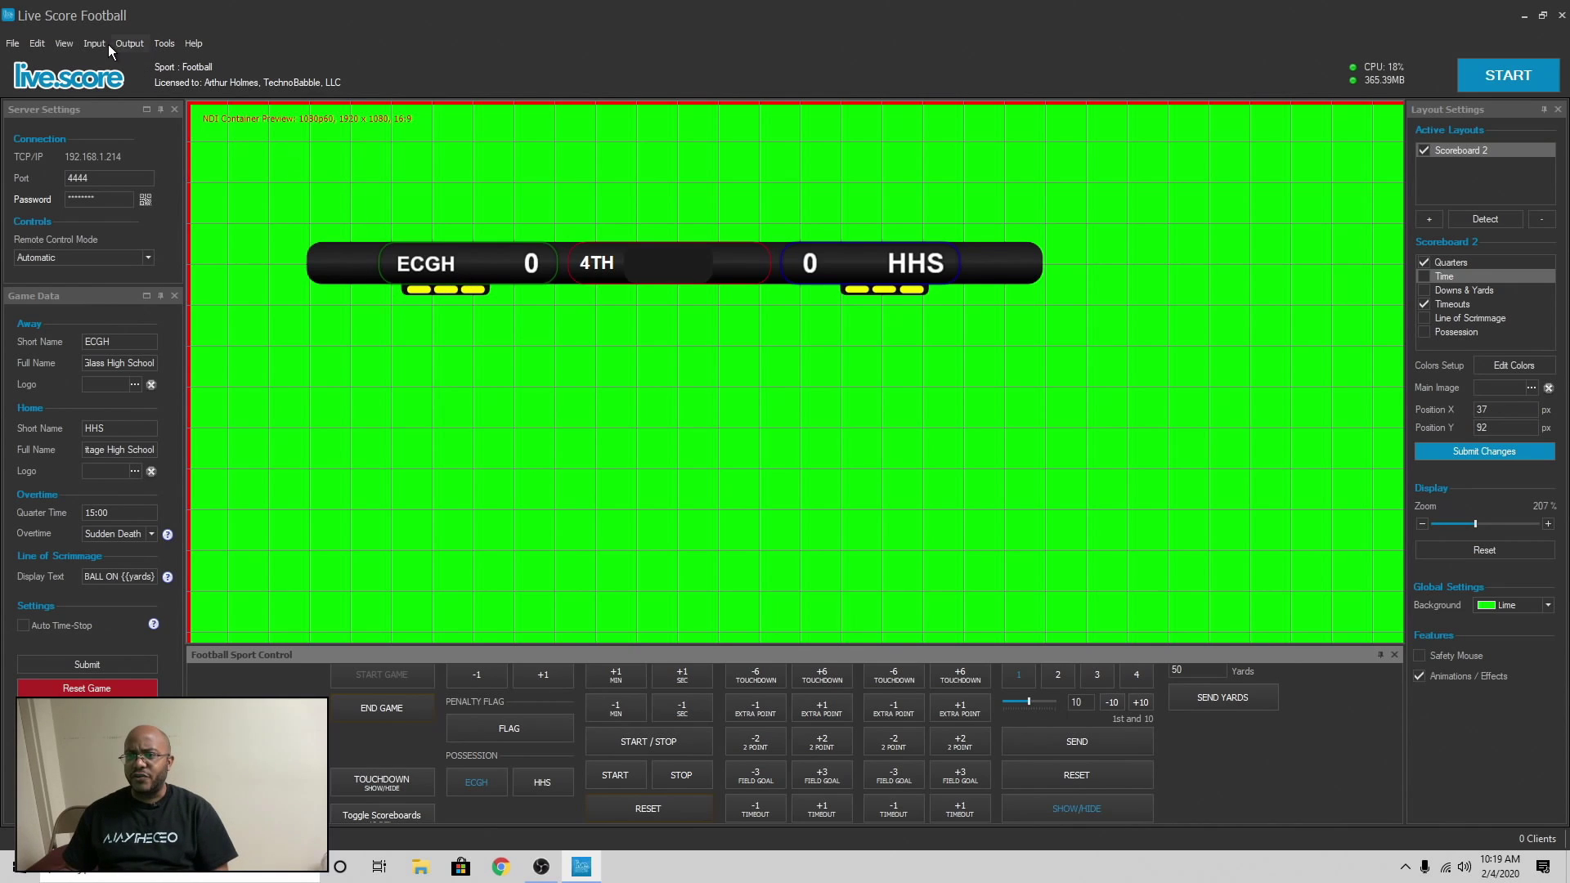
# In Settings, review the buzzer Audio Library with output kept on BMD HDMI, then User Layouts and Input Sources.
pyautogui.click(12, 43)
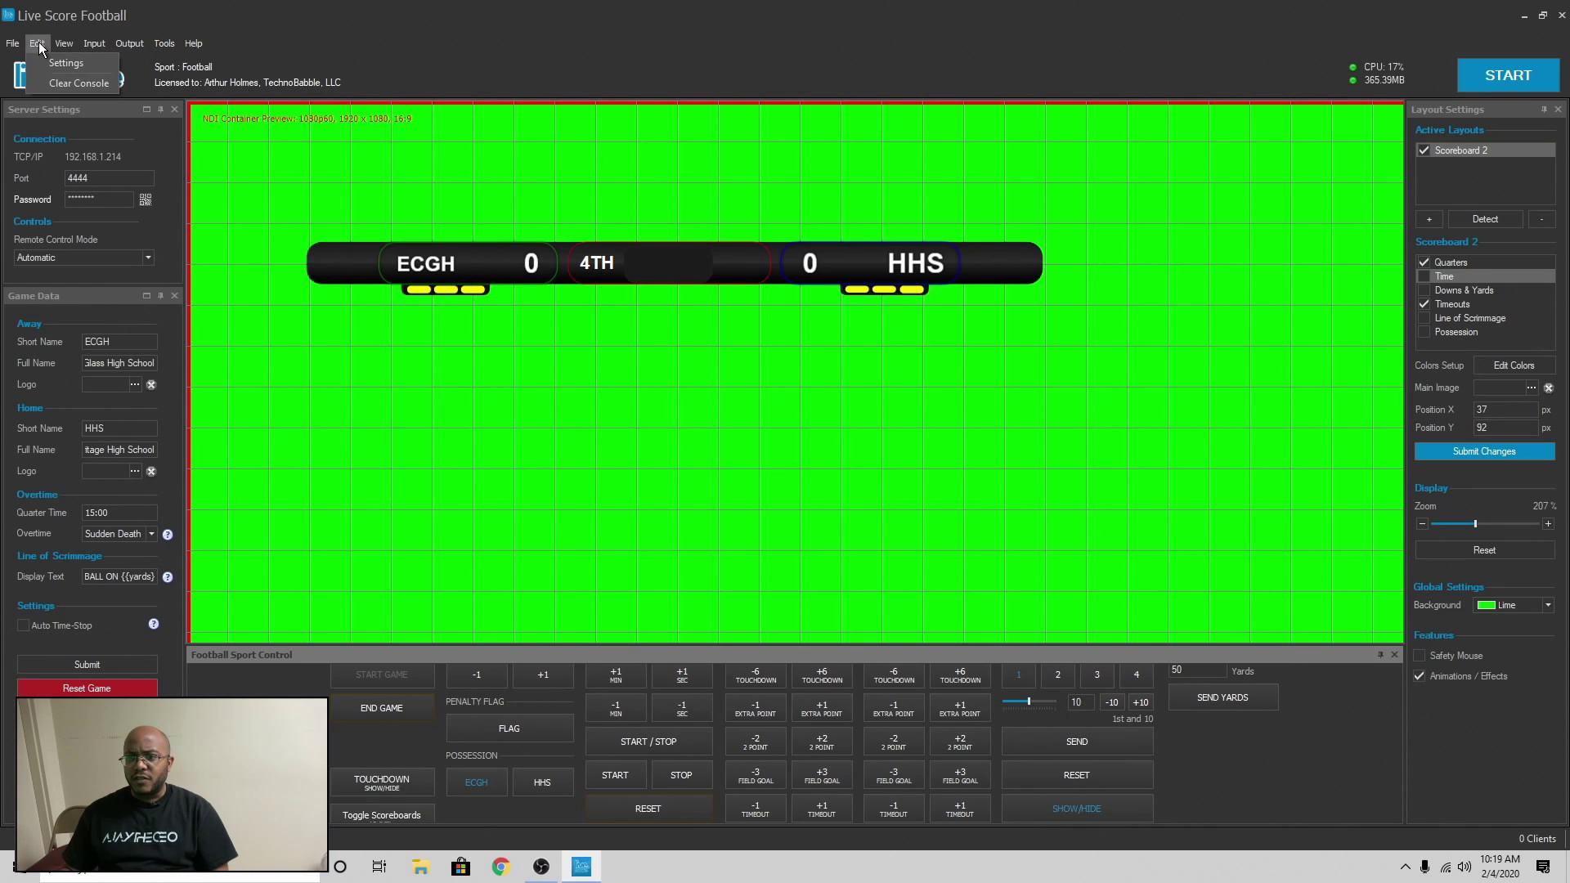
pyautogui.click(55, 61)
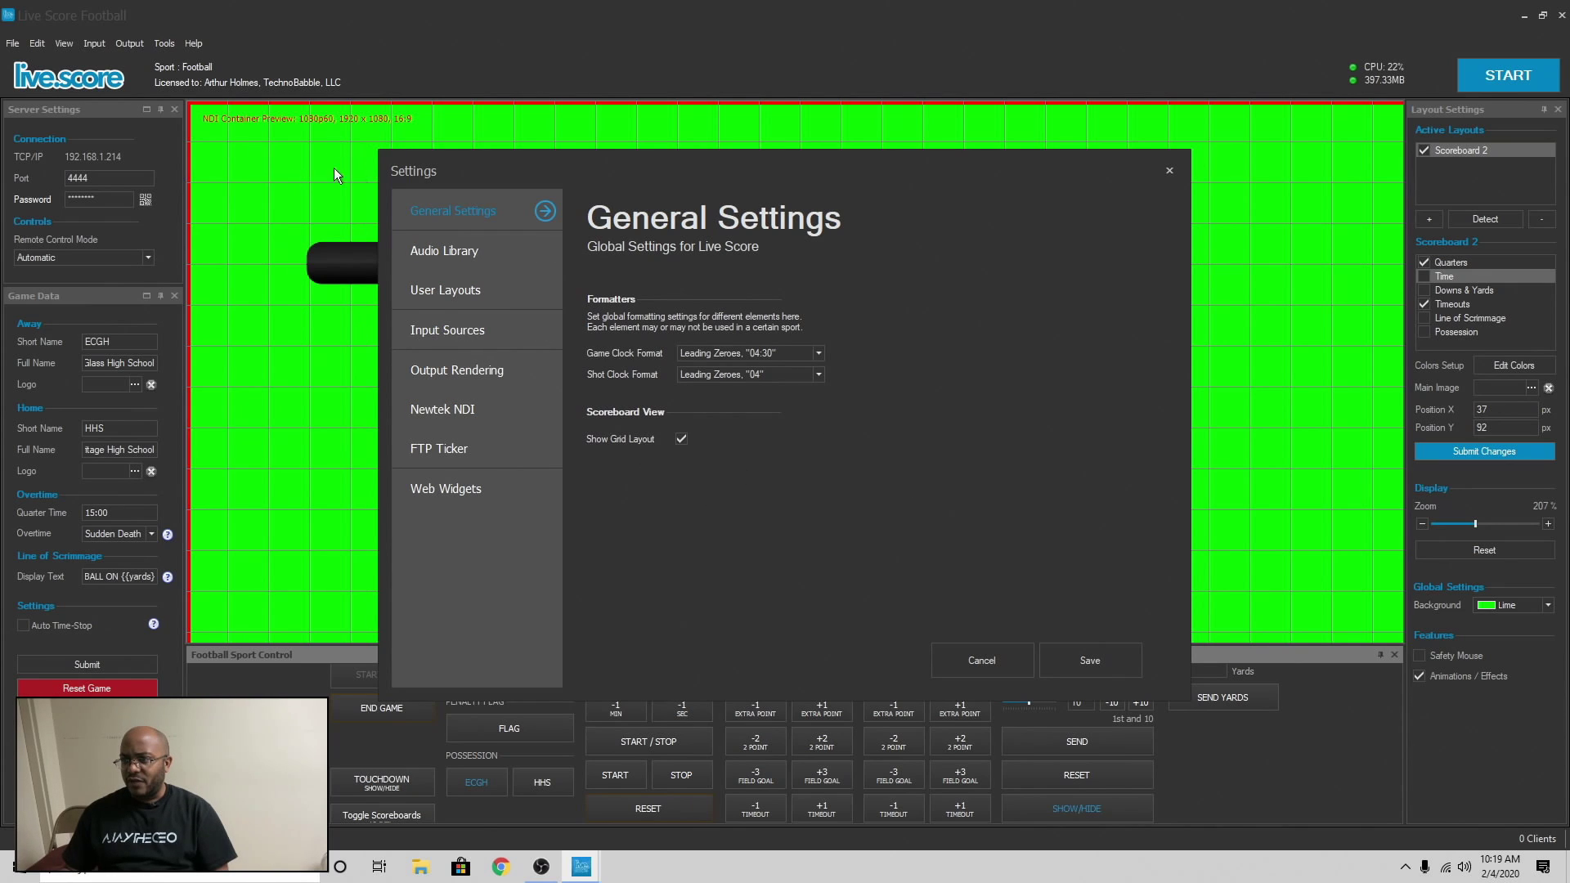
pyautogui.click(471, 257)
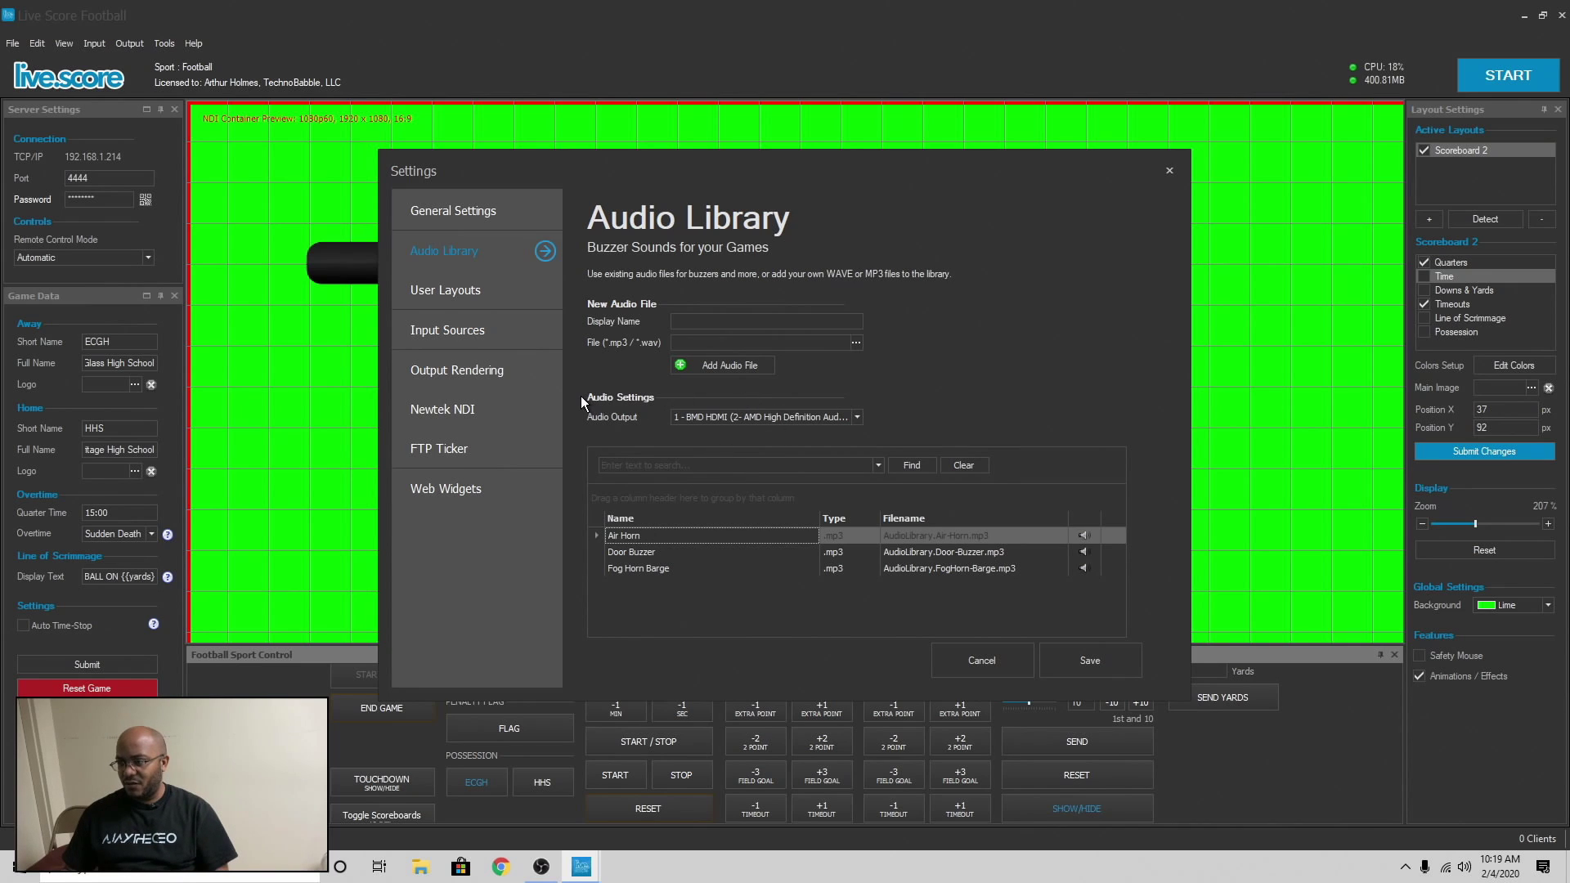
pyautogui.click(700, 416)
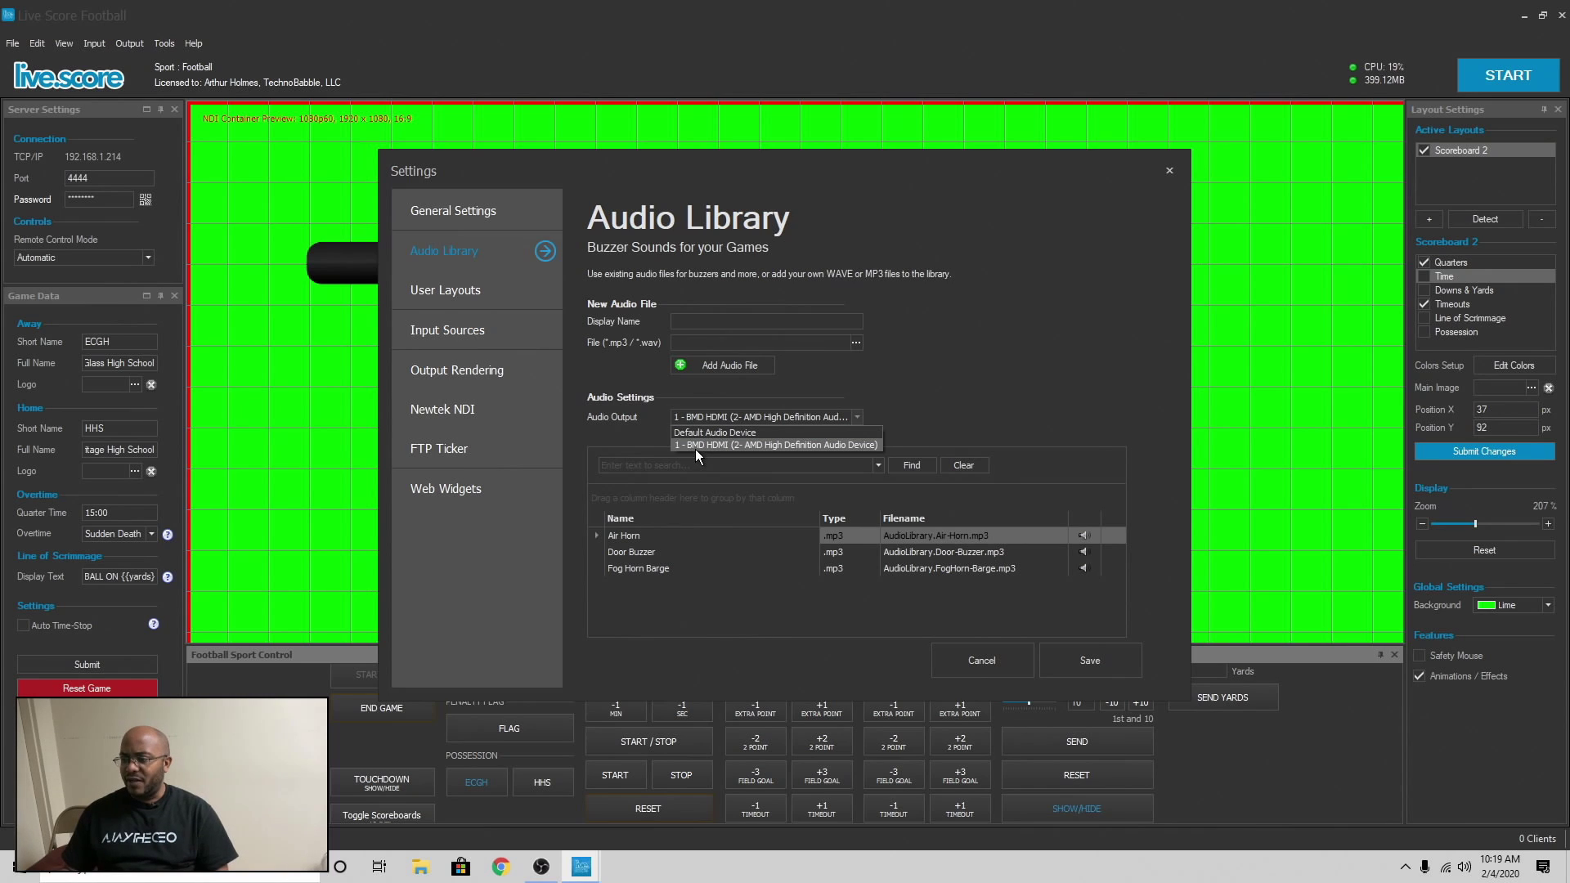
pyautogui.click(695, 446)
pyautogui.click(453, 293)
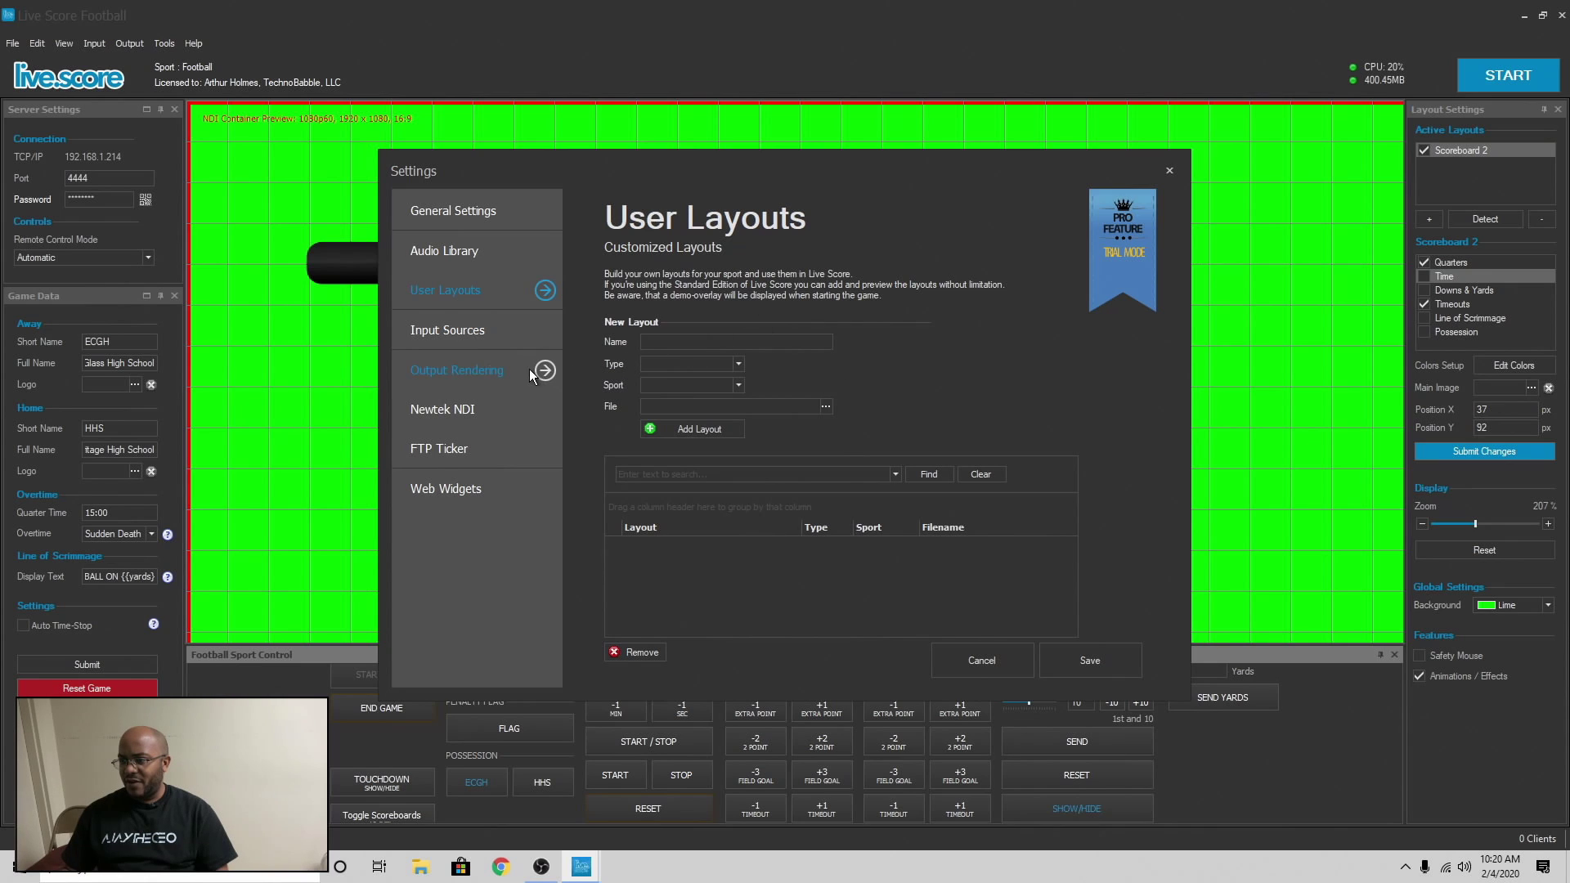
pyautogui.click(444, 330)
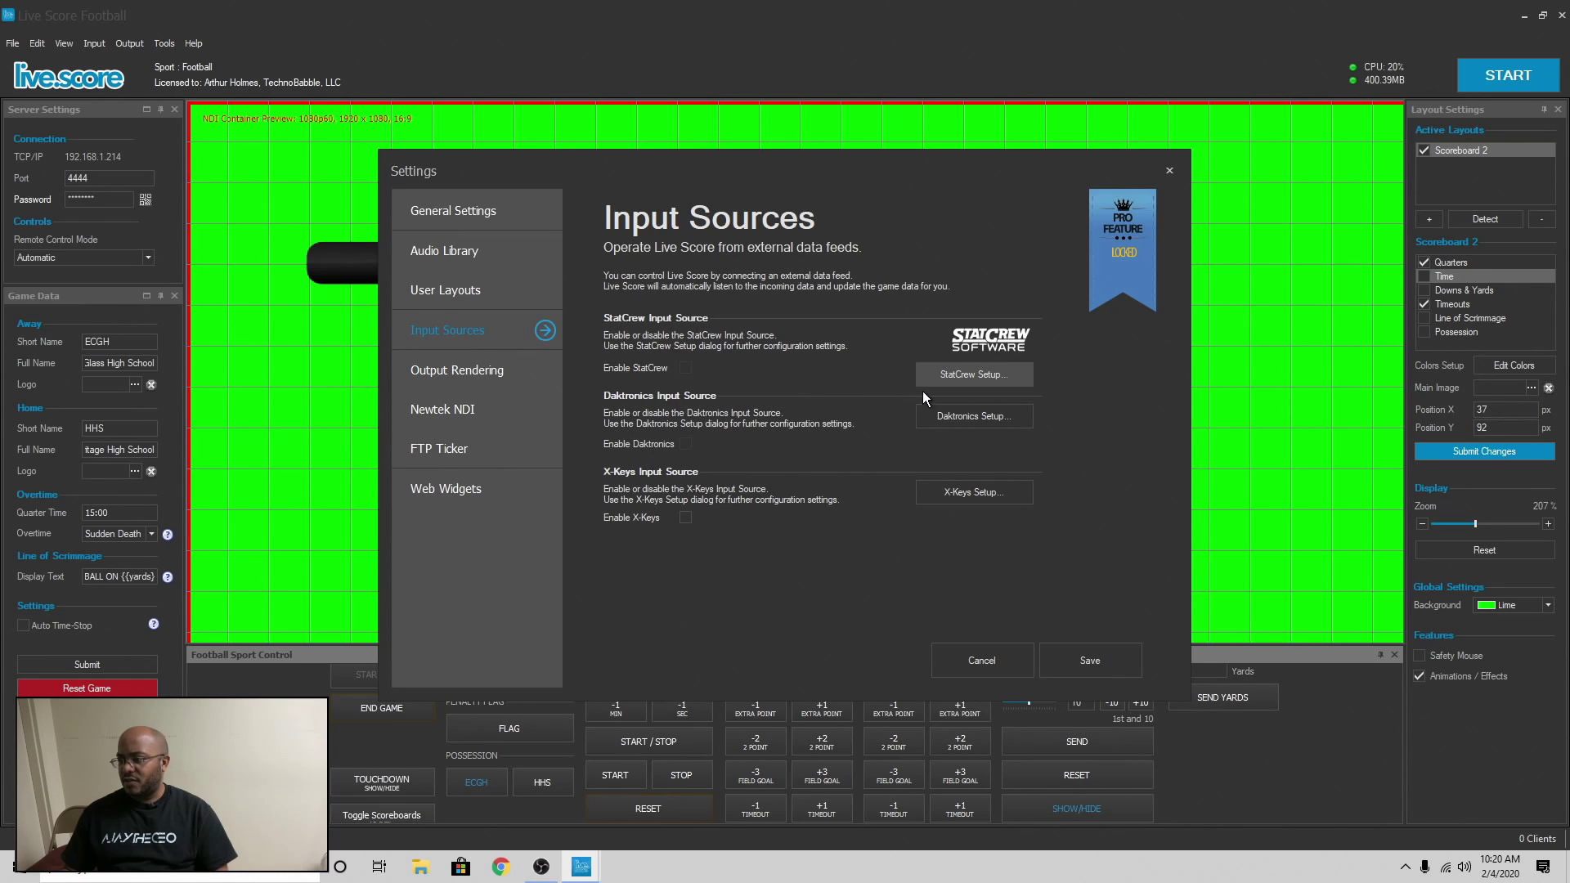
pyautogui.click(949, 416)
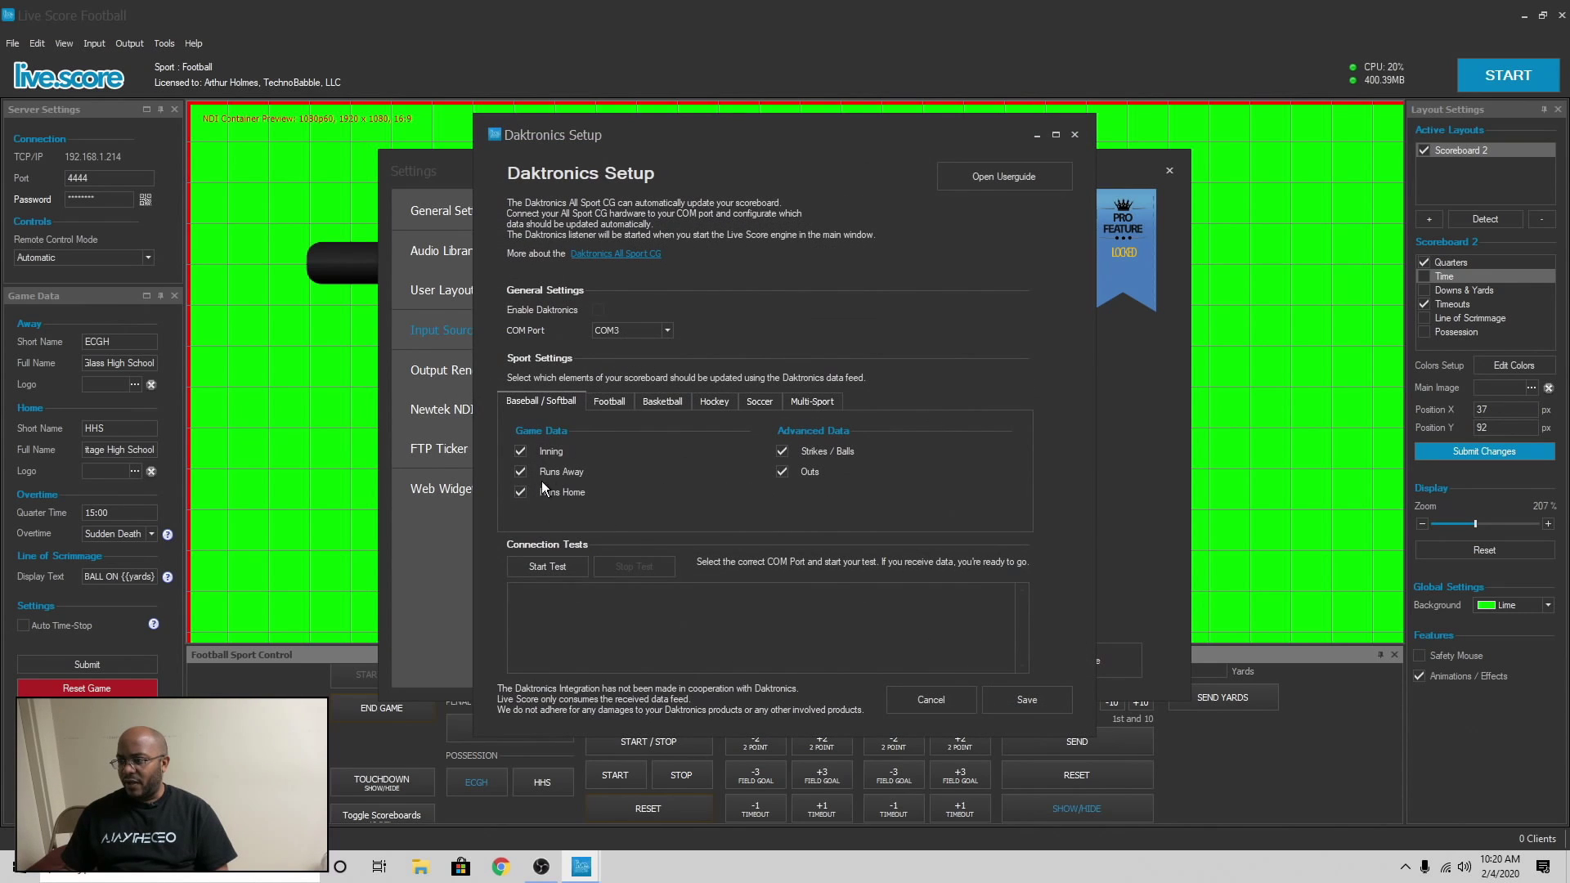
pyautogui.click(608, 405)
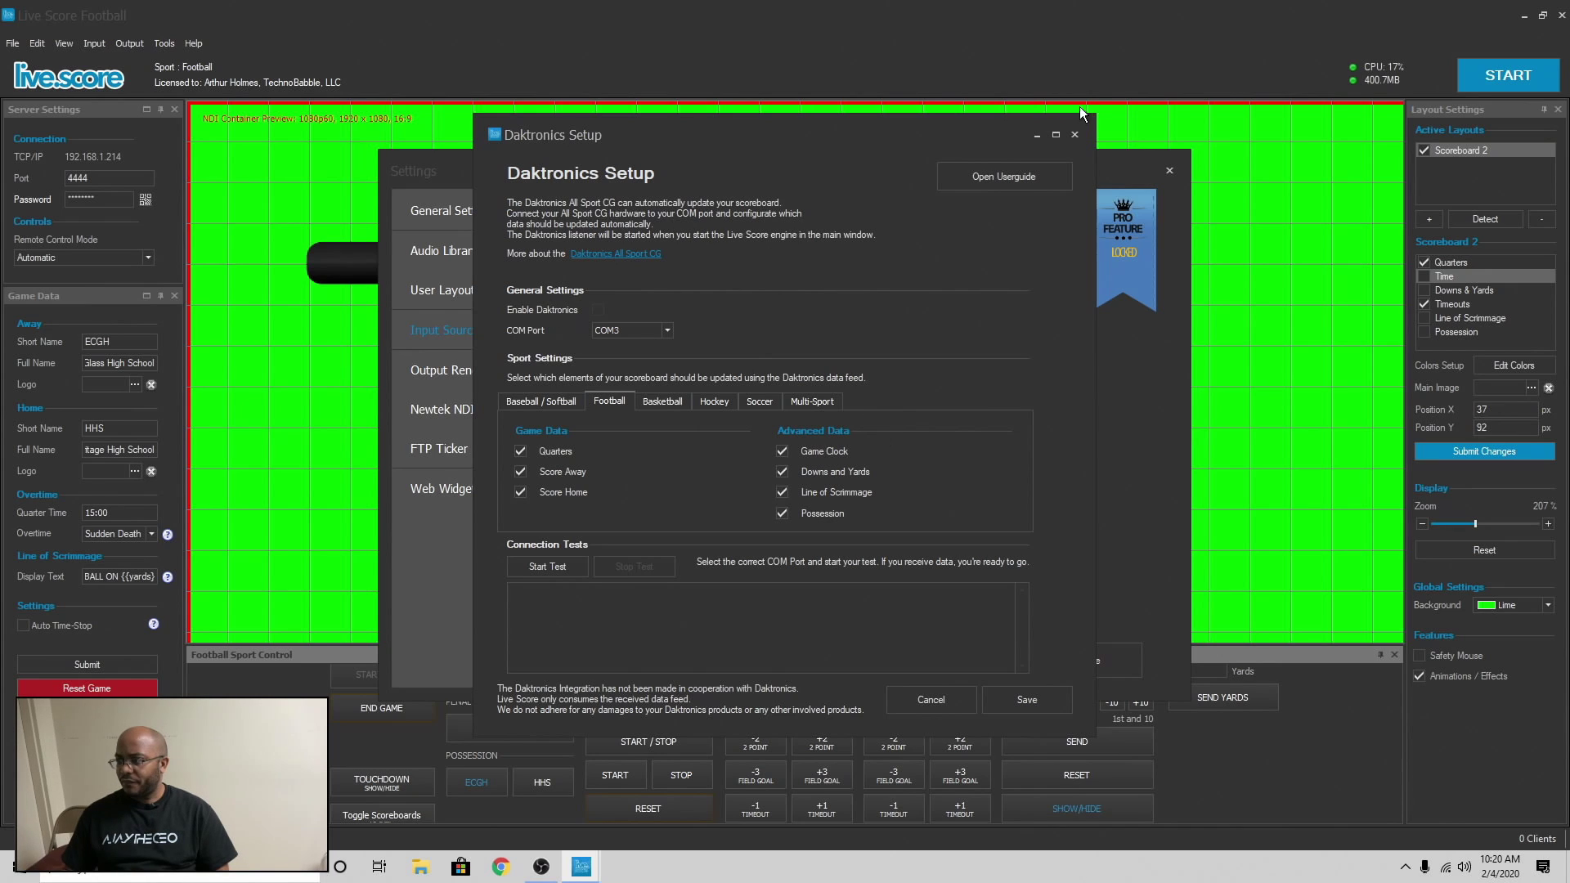
pyautogui.click(1075, 135)
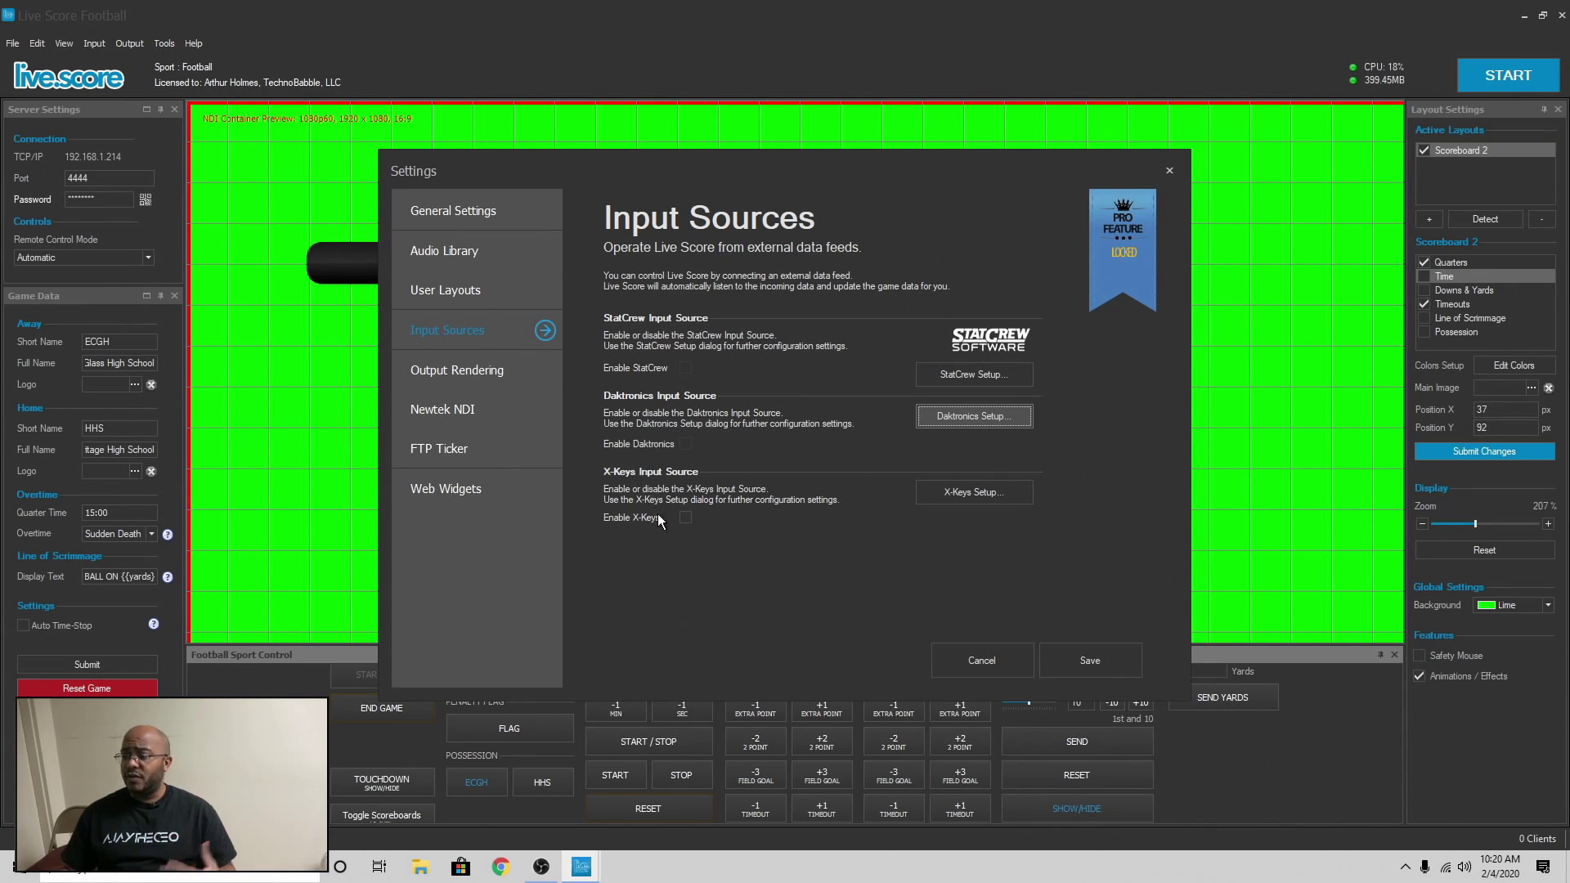
pyautogui.click(966, 489)
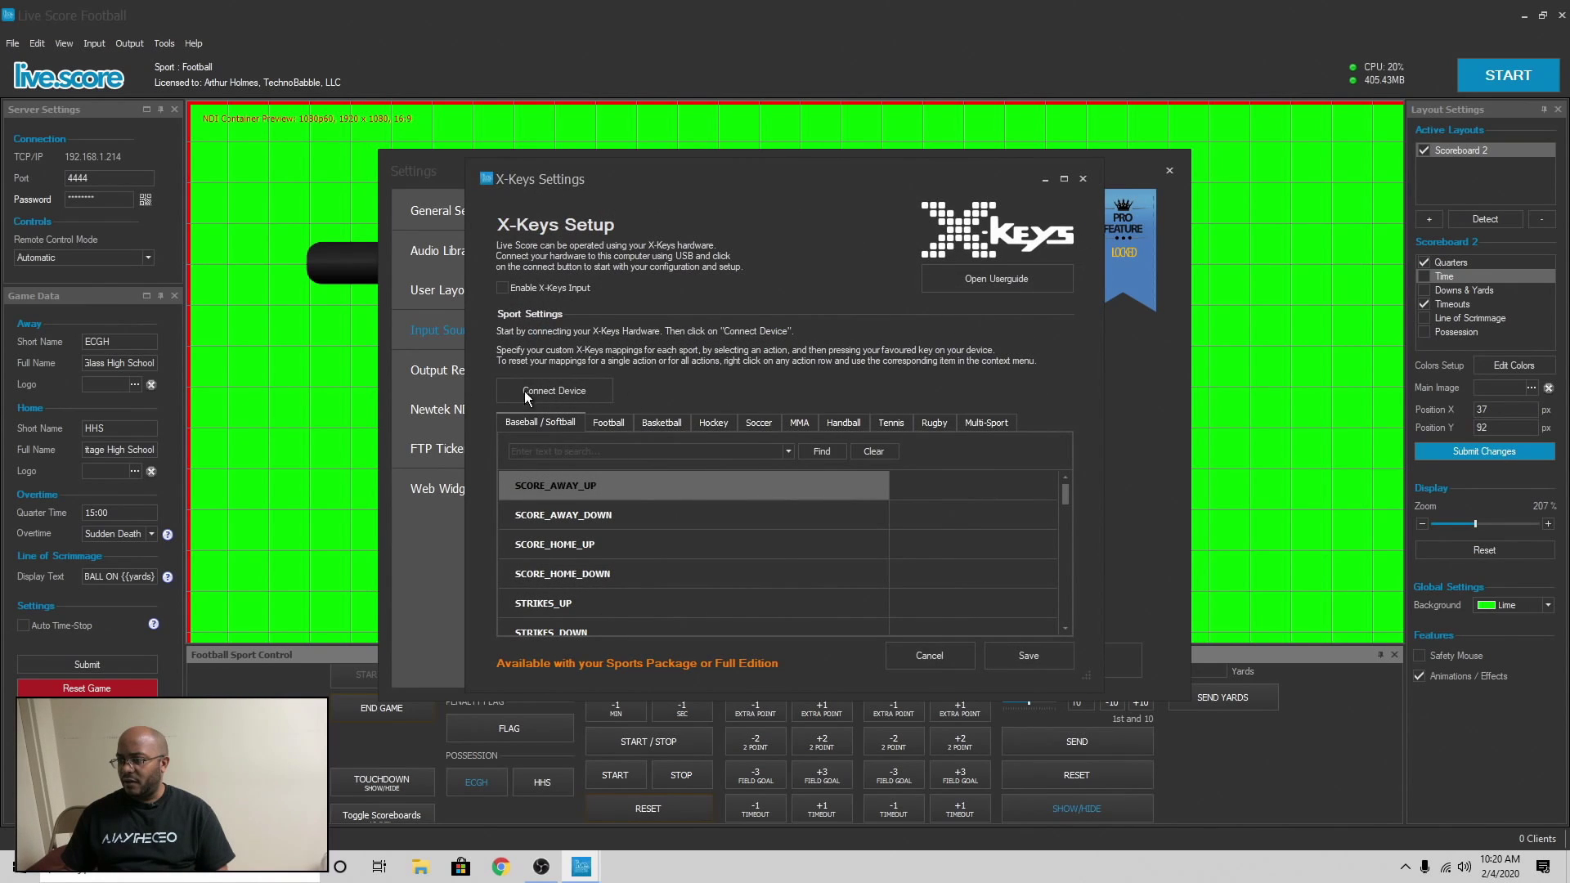
pyautogui.click(502, 289)
pyautogui.click(616, 424)
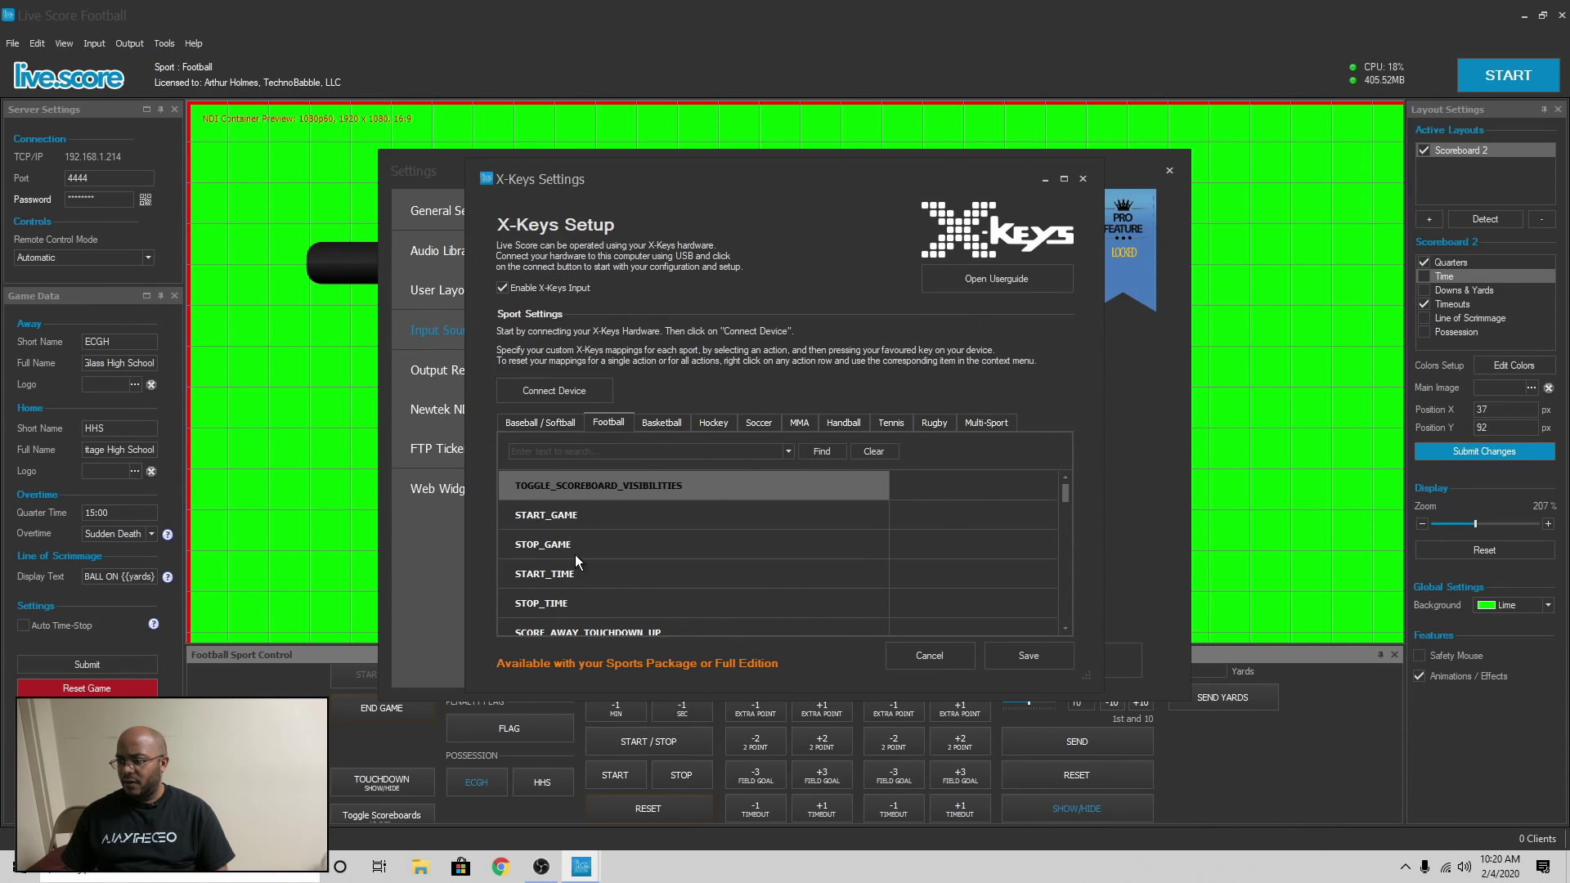
pyautogui.moveTo(1063, 490)
pyautogui.mouseDown()
pyautogui.moveTo(1037, 615)
pyautogui.moveTo(1029, 551)
pyautogui.moveTo(1063, 482)
pyautogui.mouseUp()
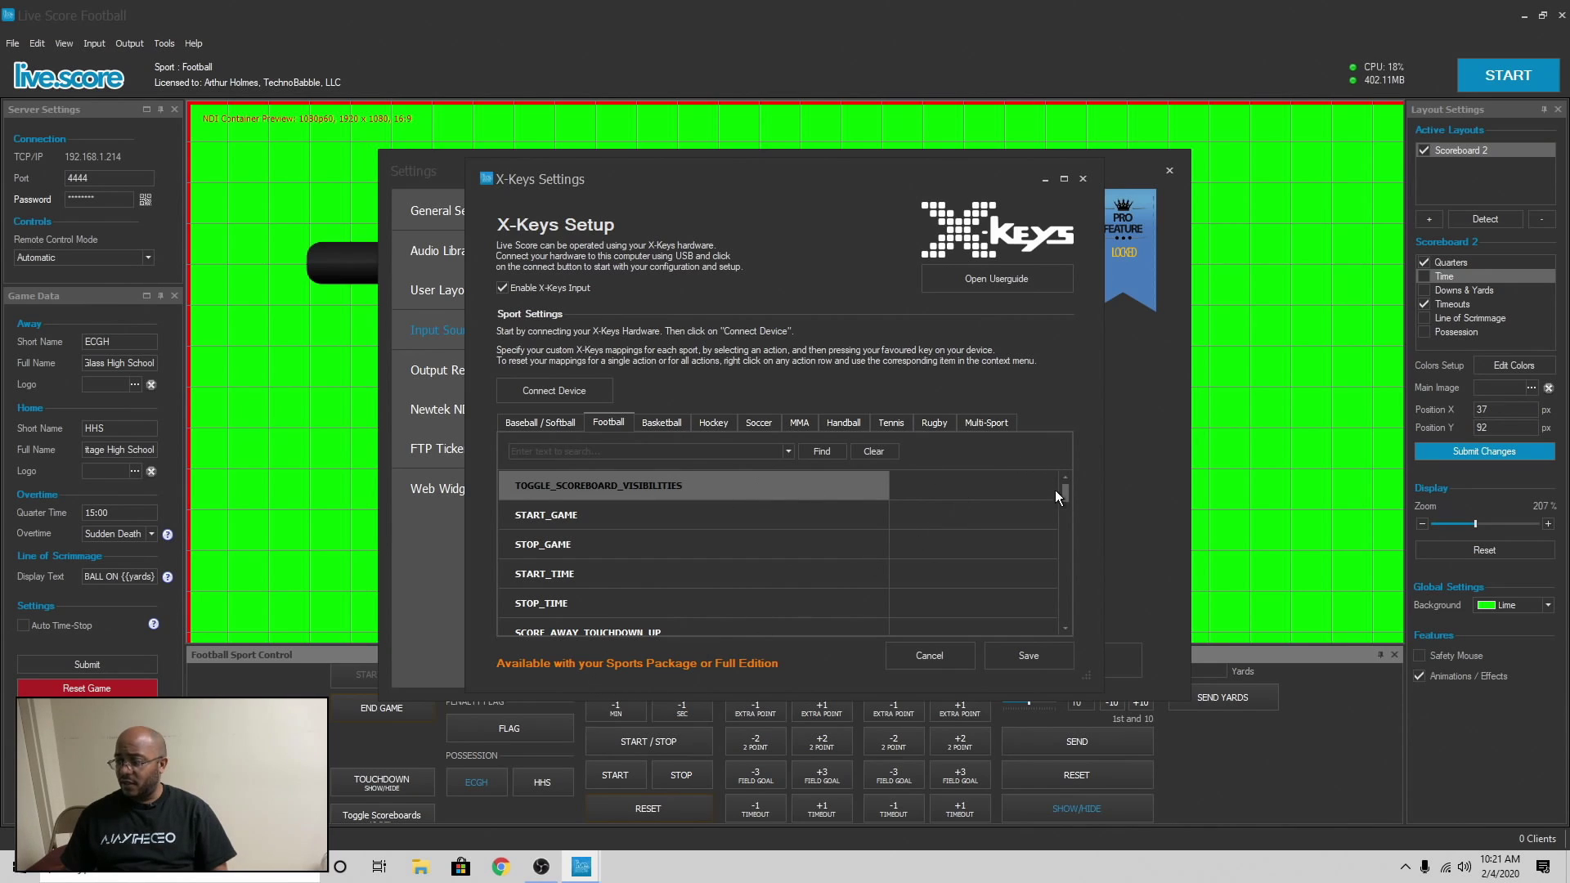
pyautogui.moveTo(1067, 485)
pyautogui.mouseDown()
pyautogui.moveTo(1063, 615)
pyautogui.moveTo(1059, 481)
pyautogui.mouseUp()
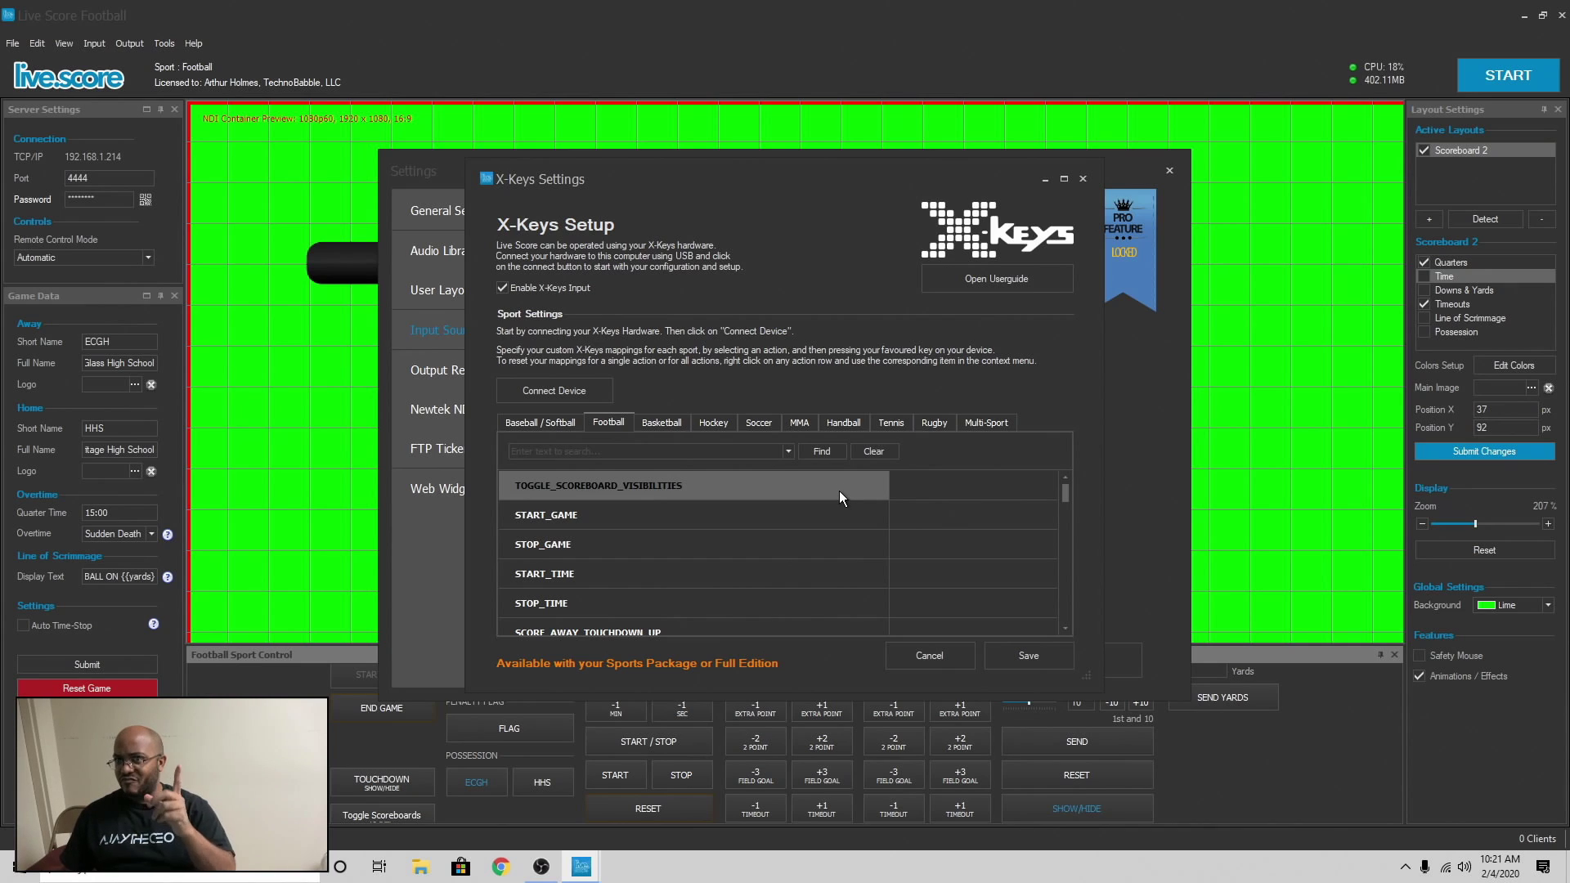
pyautogui.click(503, 288)
pyautogui.click(1082, 179)
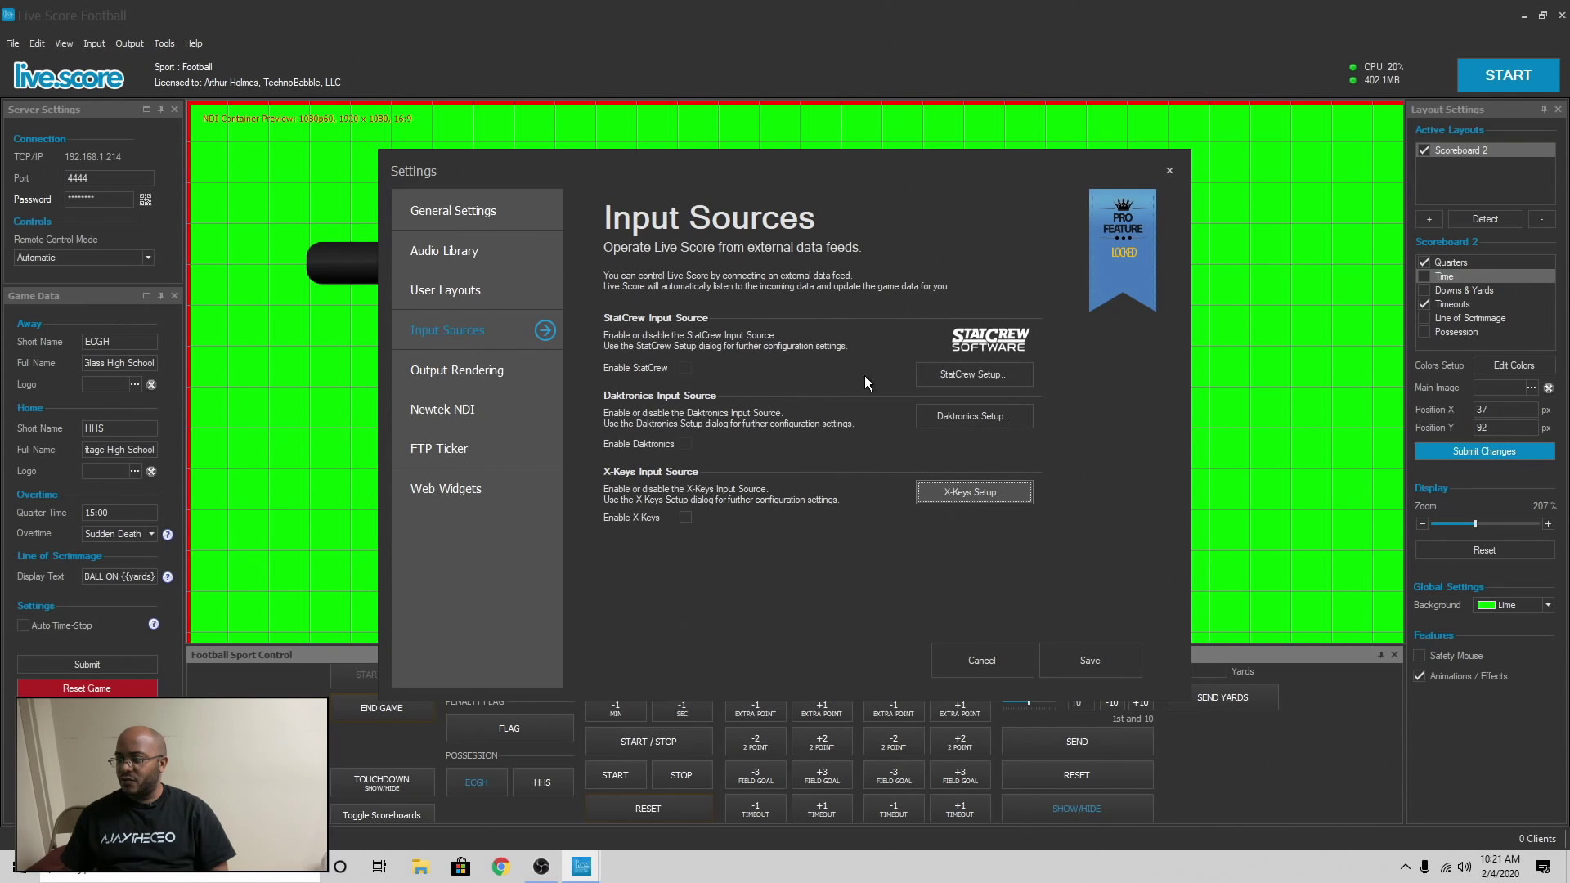
pyautogui.click(948, 374)
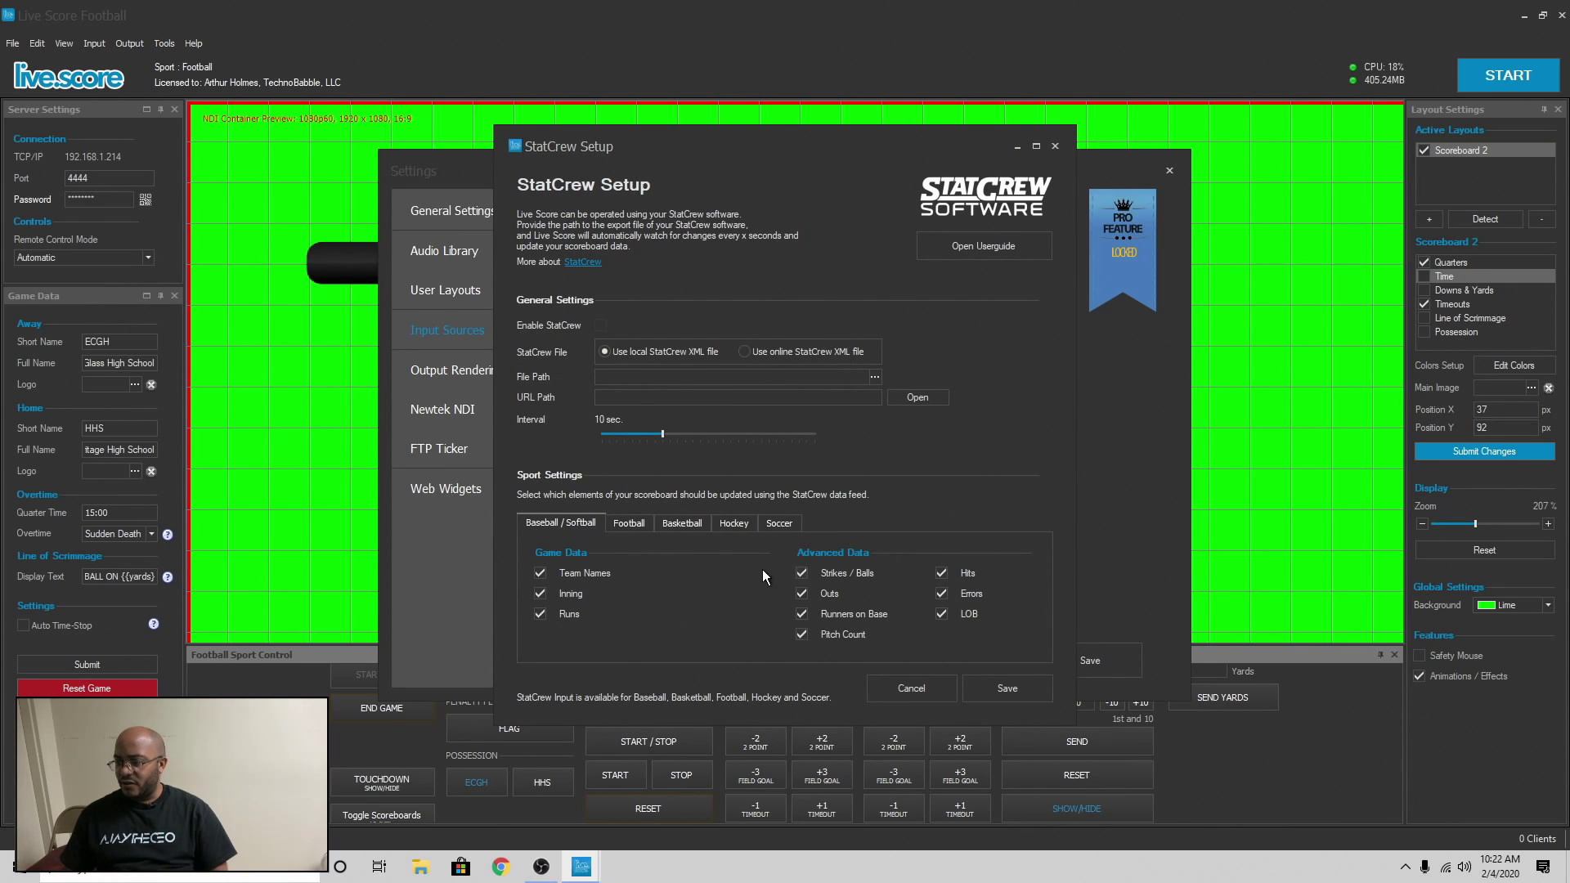
pyautogui.click(644, 520)
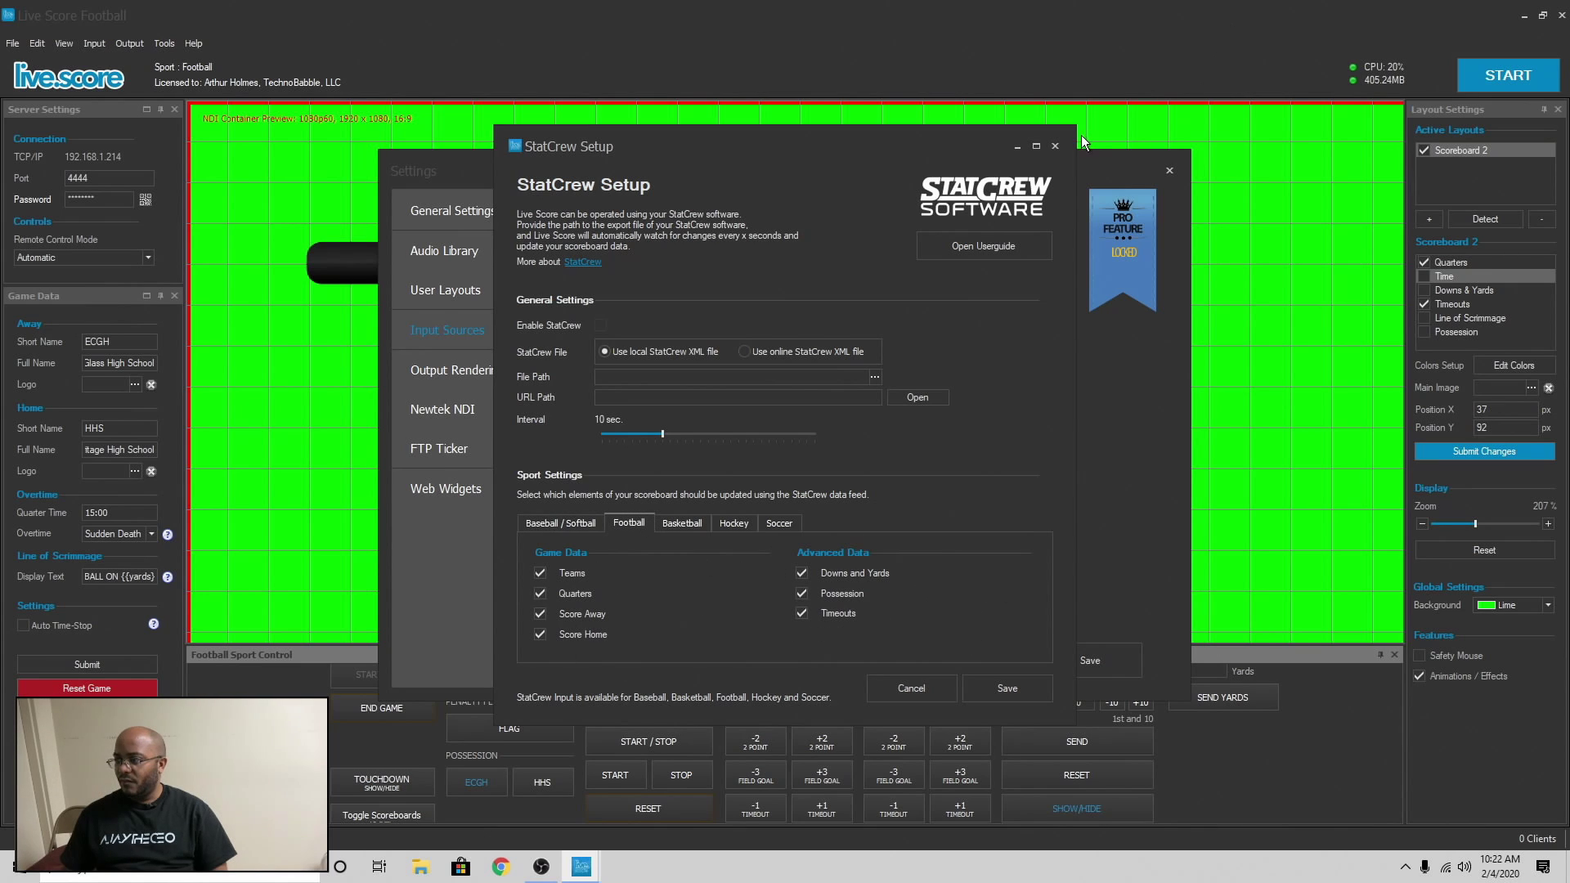
pyautogui.click(1055, 148)
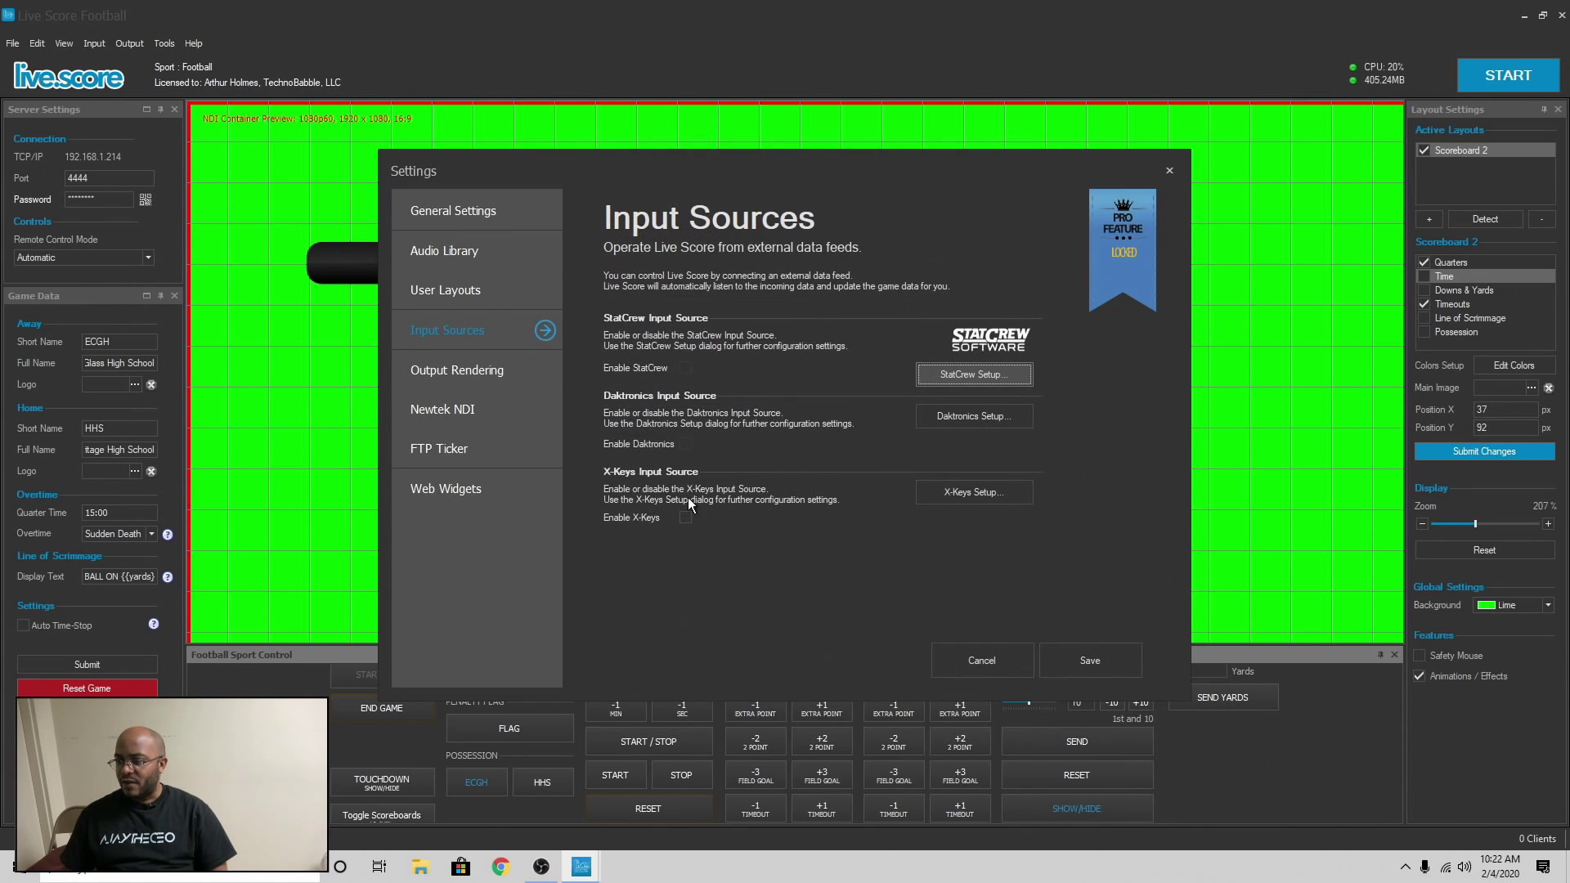
# Review the Output Rendering options, then the Newtek NDI page broadcasting 'Live Score' at 1080p60.
pyautogui.click(486, 383)
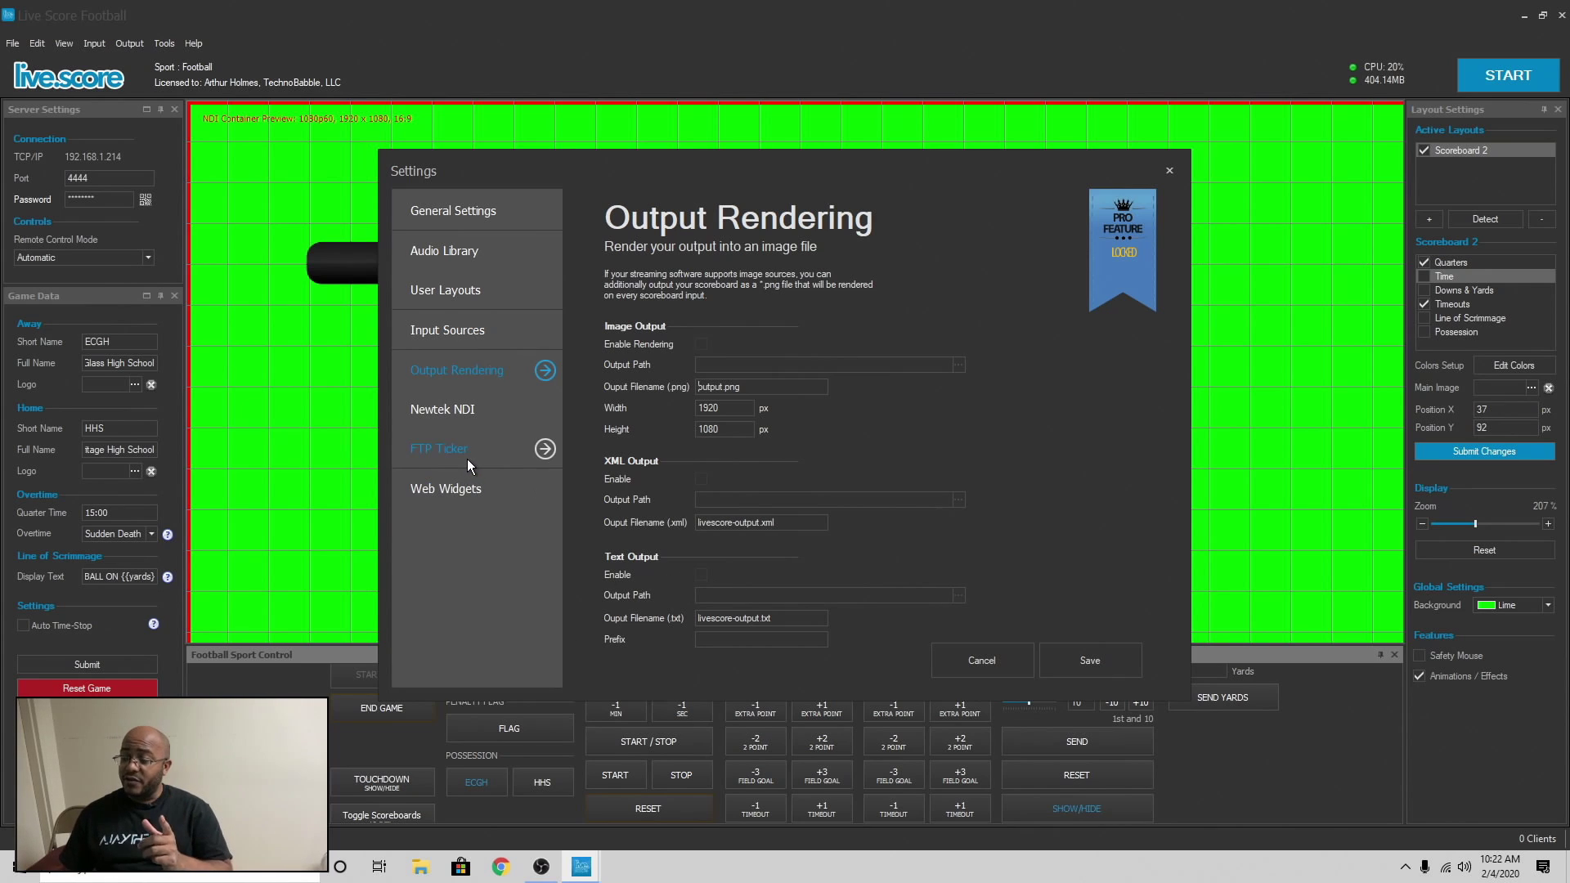
pyautogui.click(465, 410)
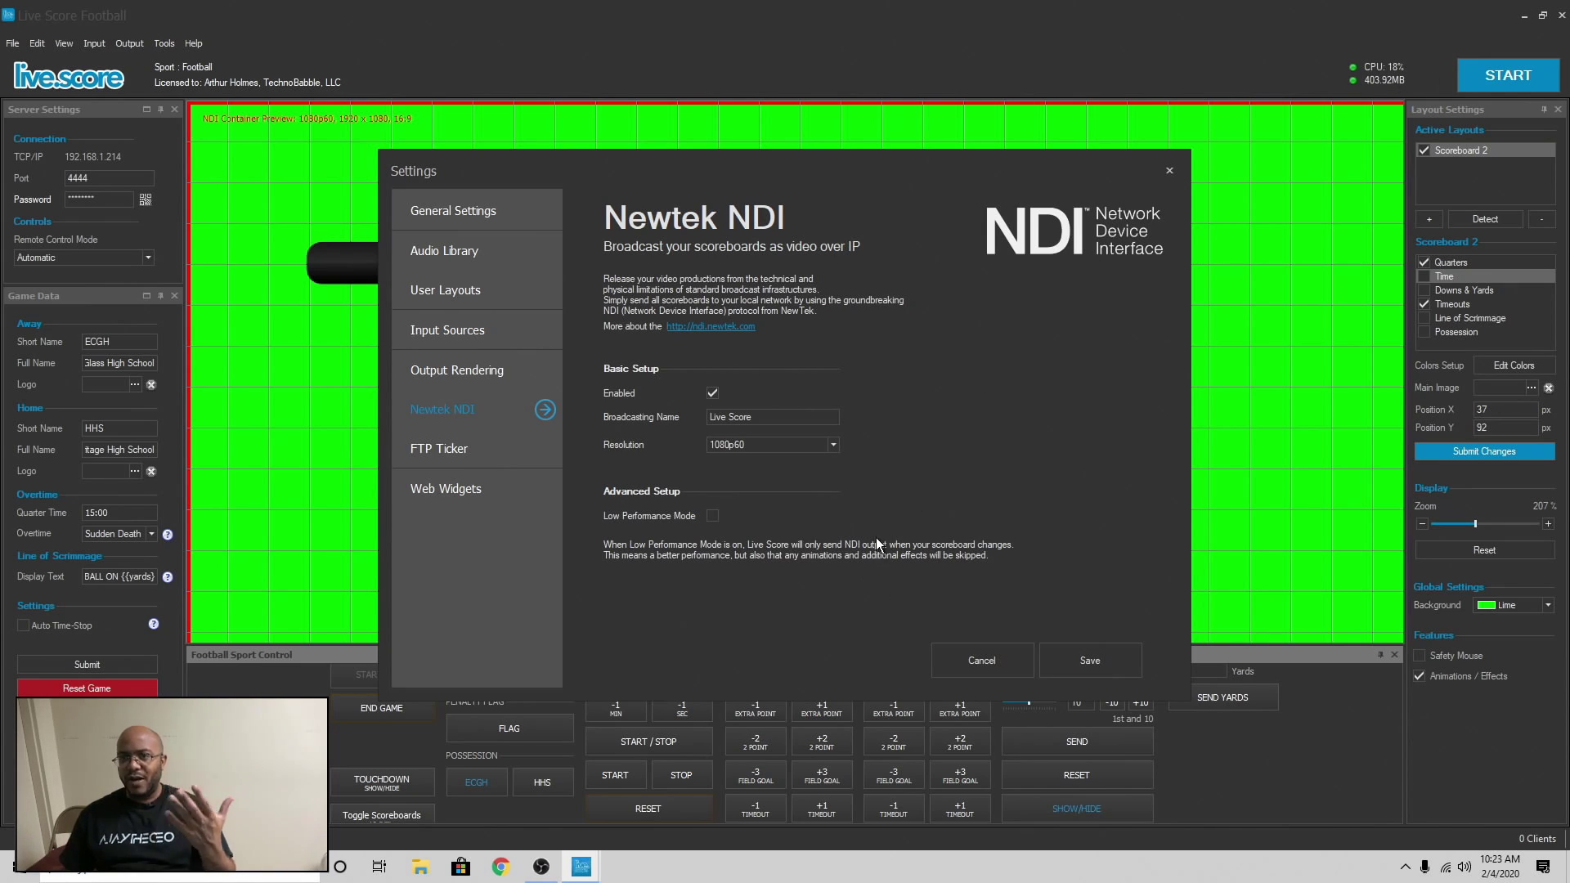
# Review the FTP ticker and website widget pages, save settings, restart scoreboard output, and minimize Live Score.
pyautogui.click(464, 456)
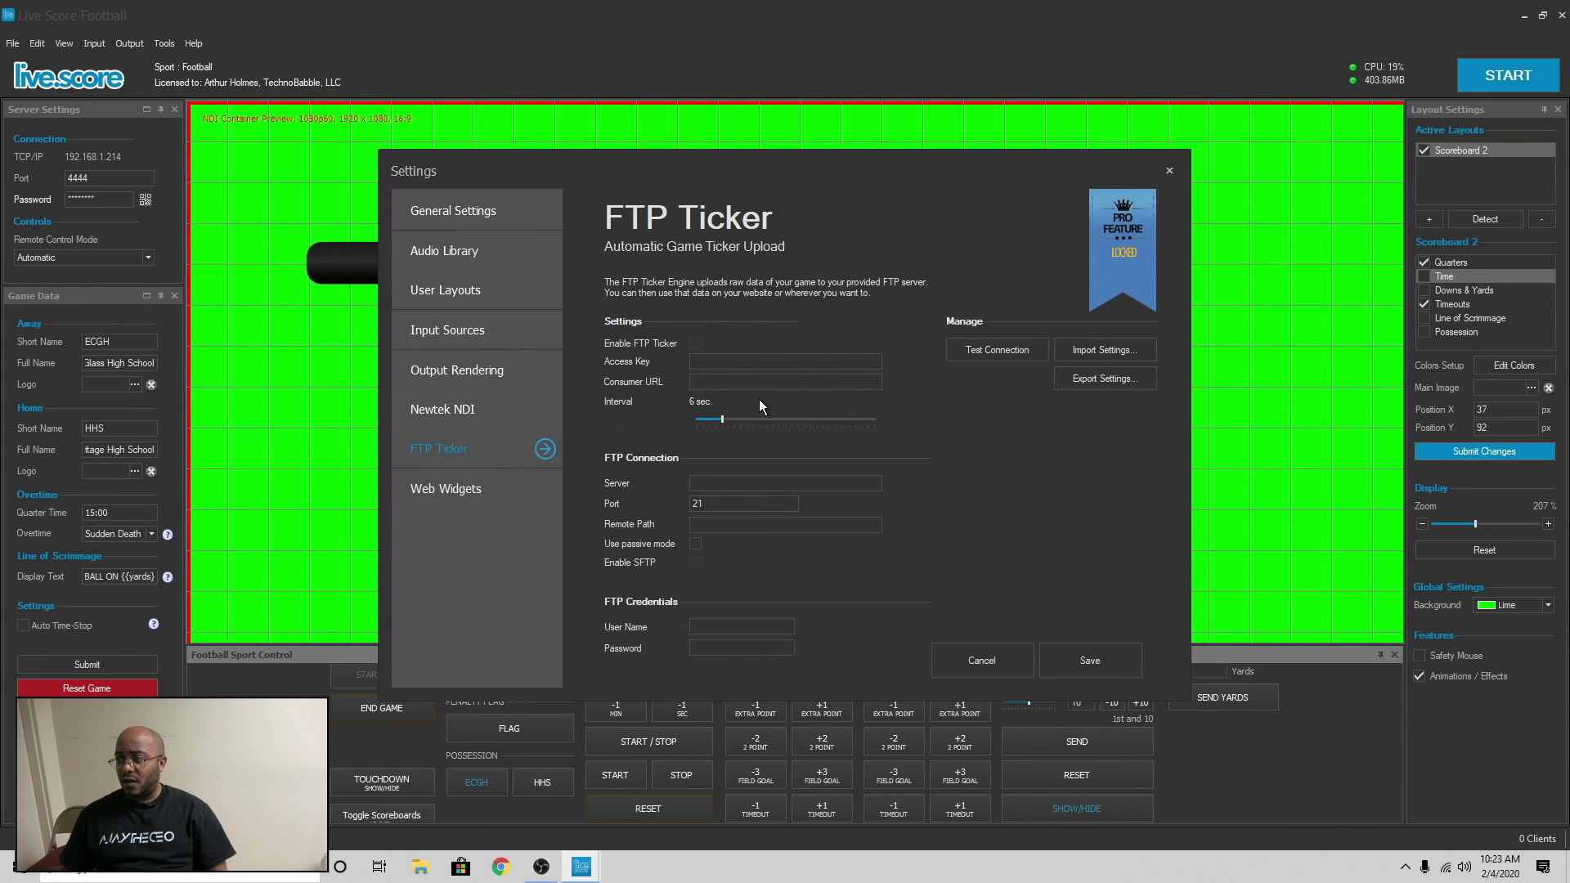
pyautogui.click(463, 491)
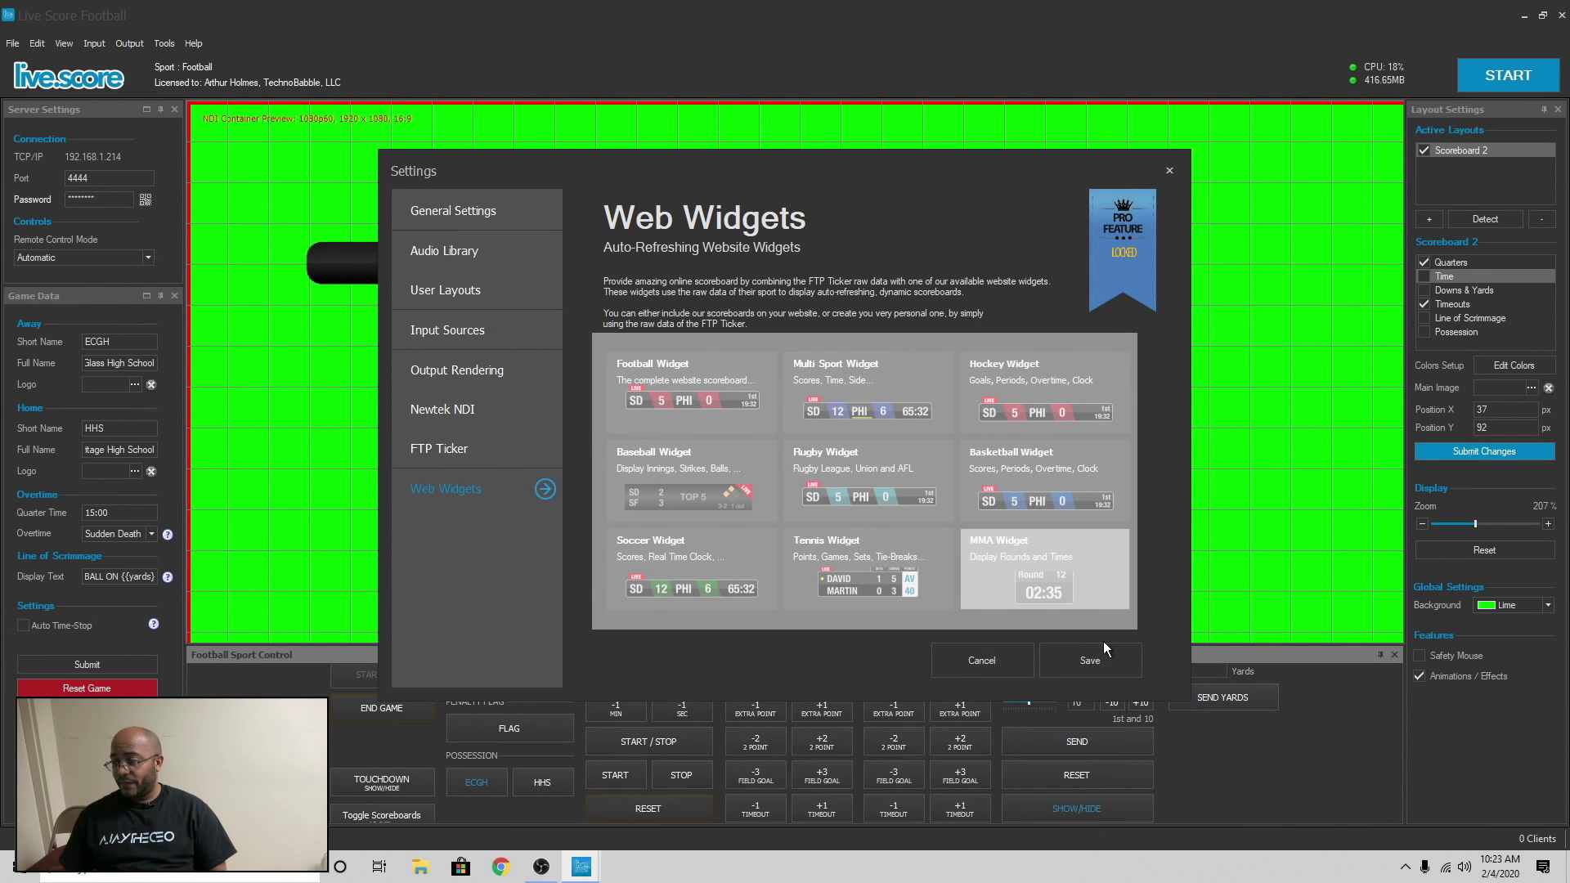
pyautogui.click(1090, 661)
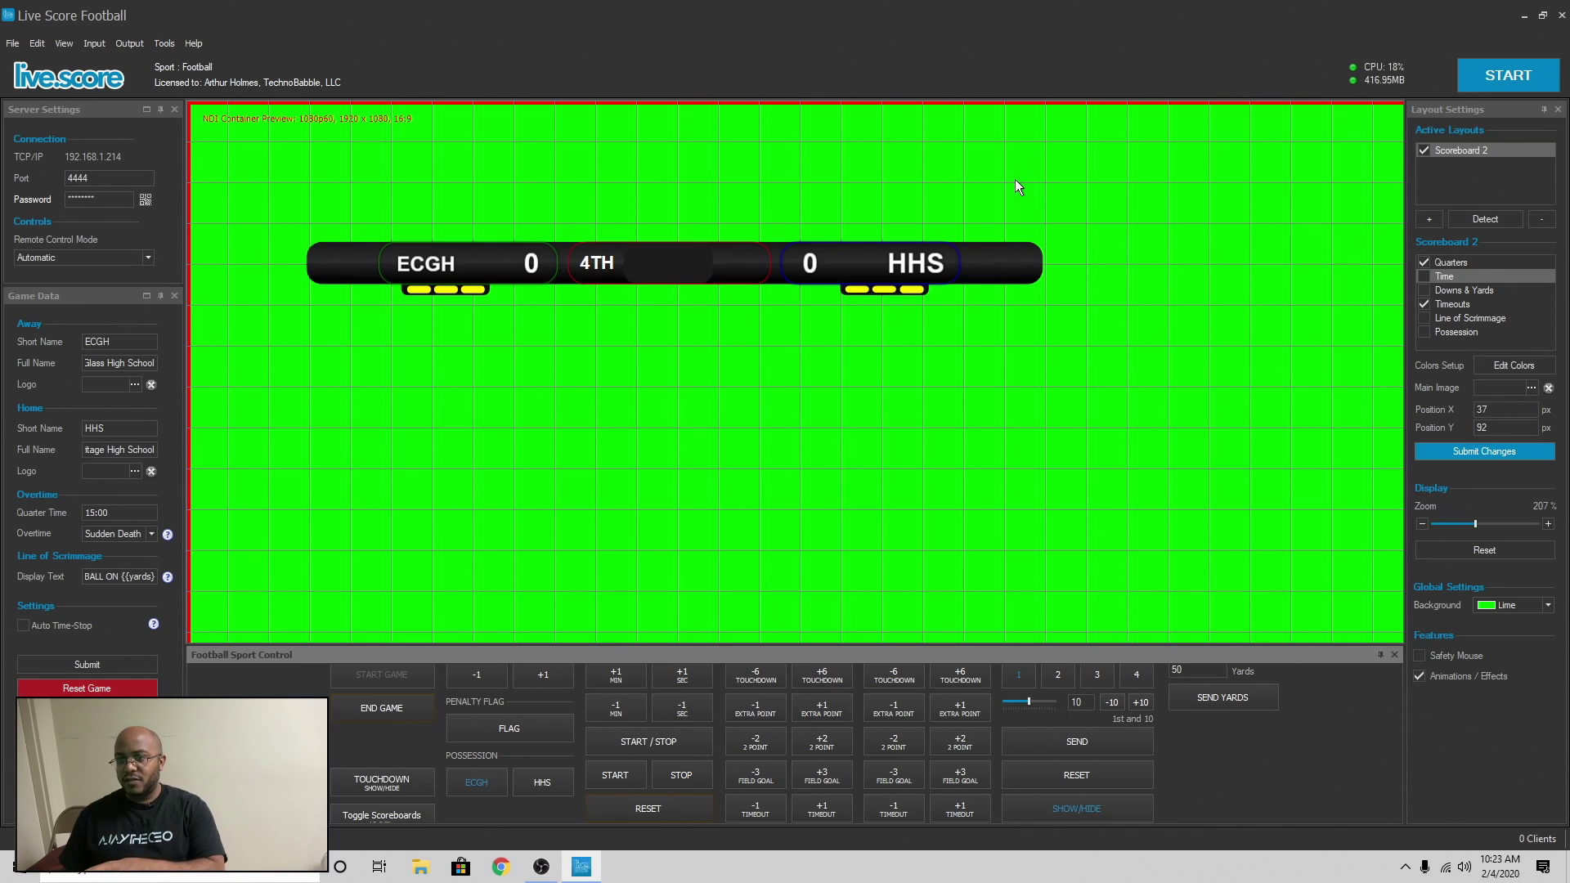
pyautogui.click(1477, 82)
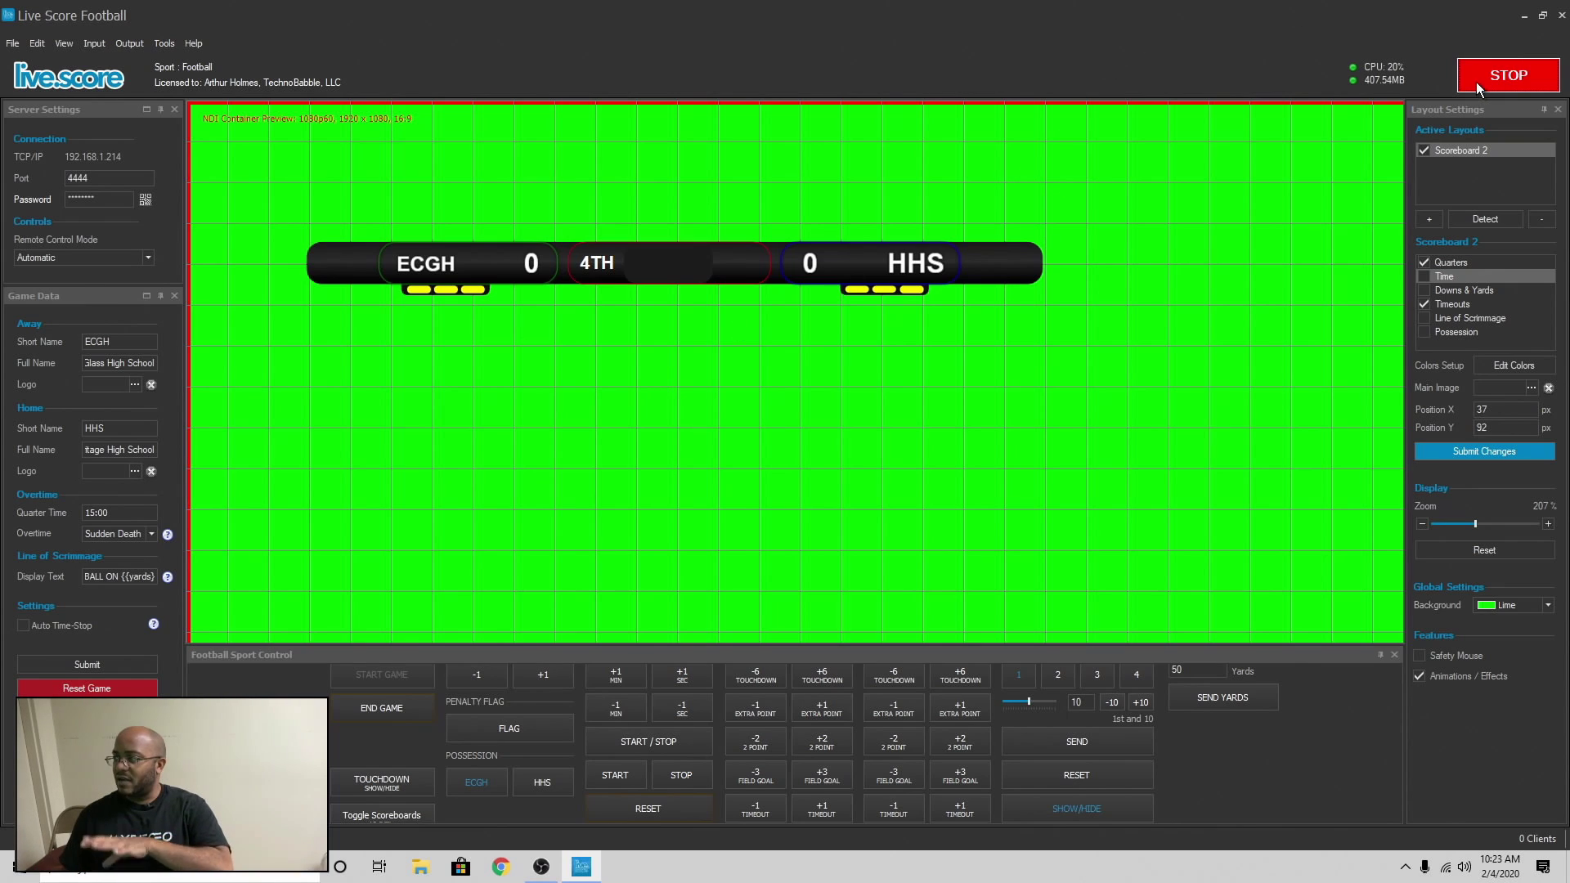
pyautogui.click(1524, 16)
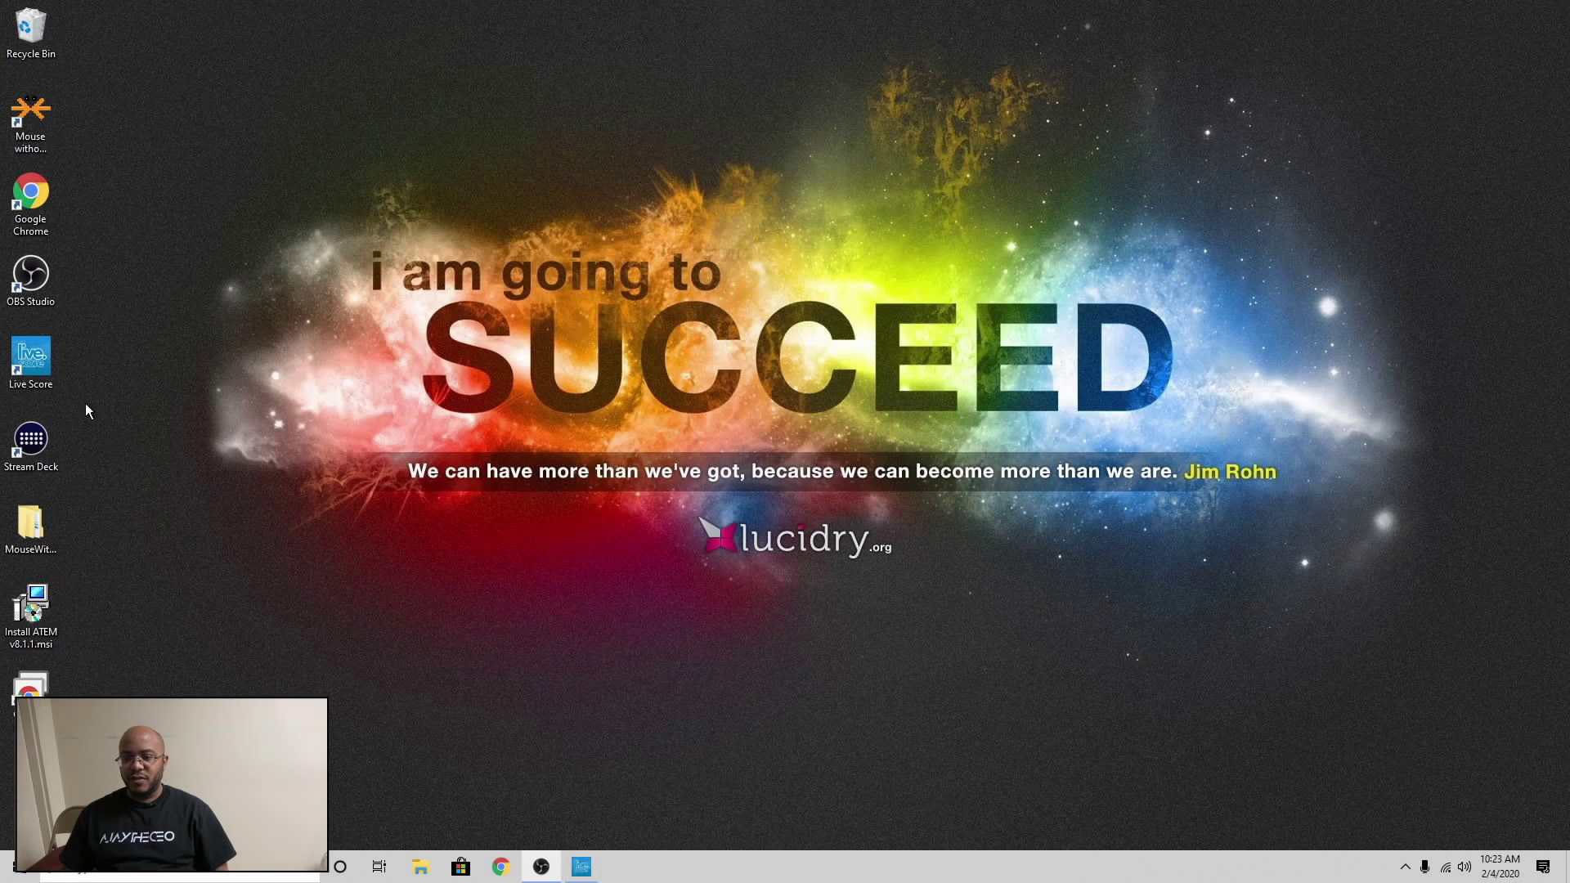
# Launch another OBS Studio instance anyway and move its window to the screen centre.
pyautogui.doubleClick(54, 270)
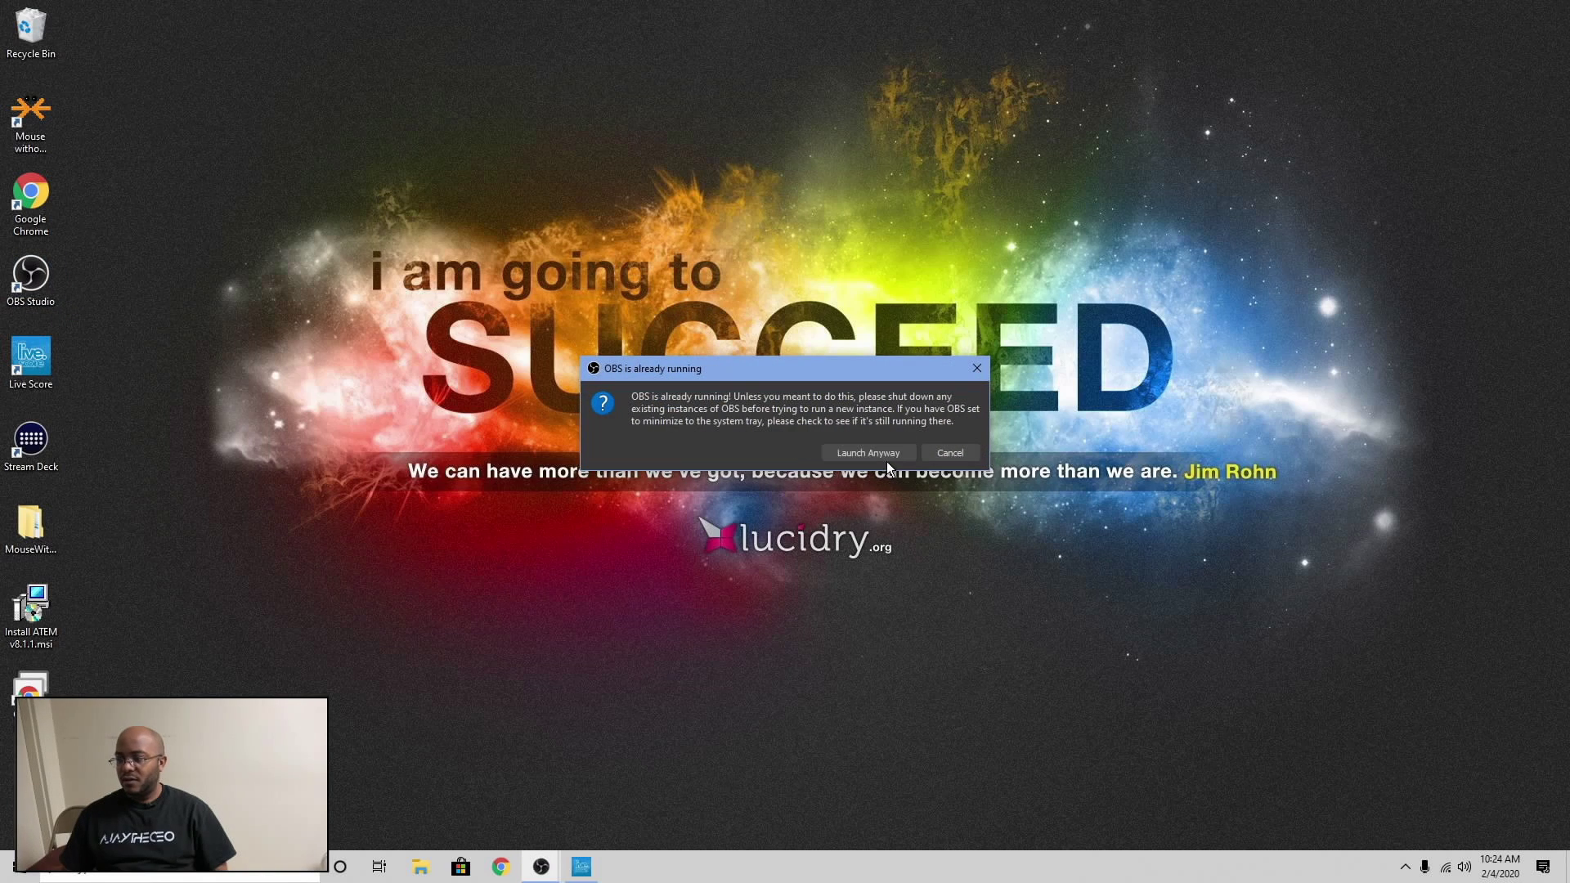
pyautogui.click(889, 453)
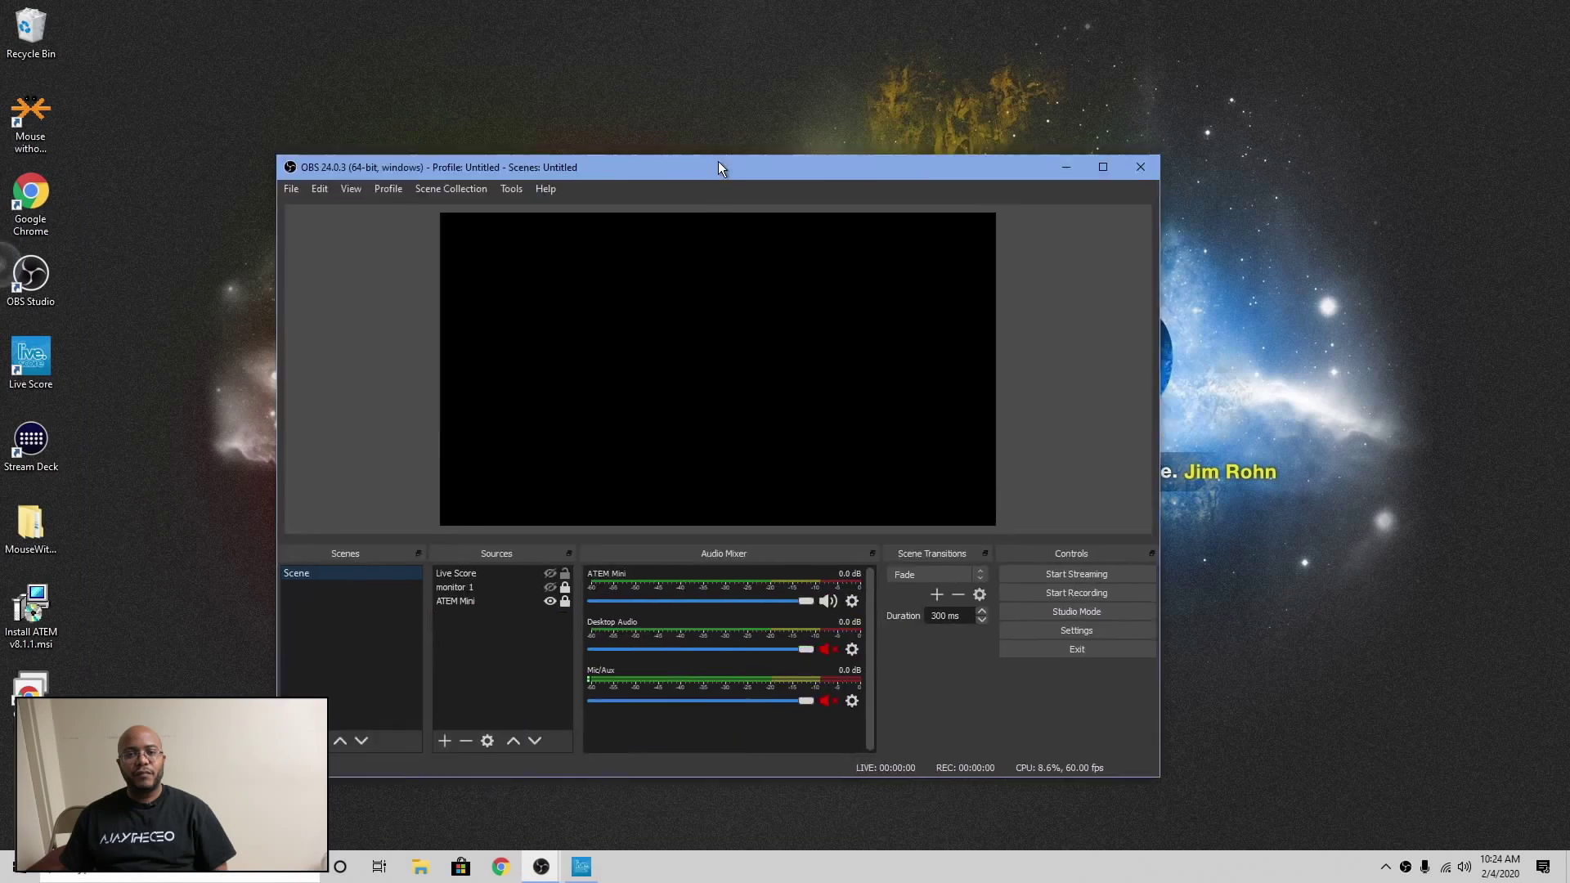
pyautogui.moveTo(722, 168); pyautogui.dragTo(858, 173)
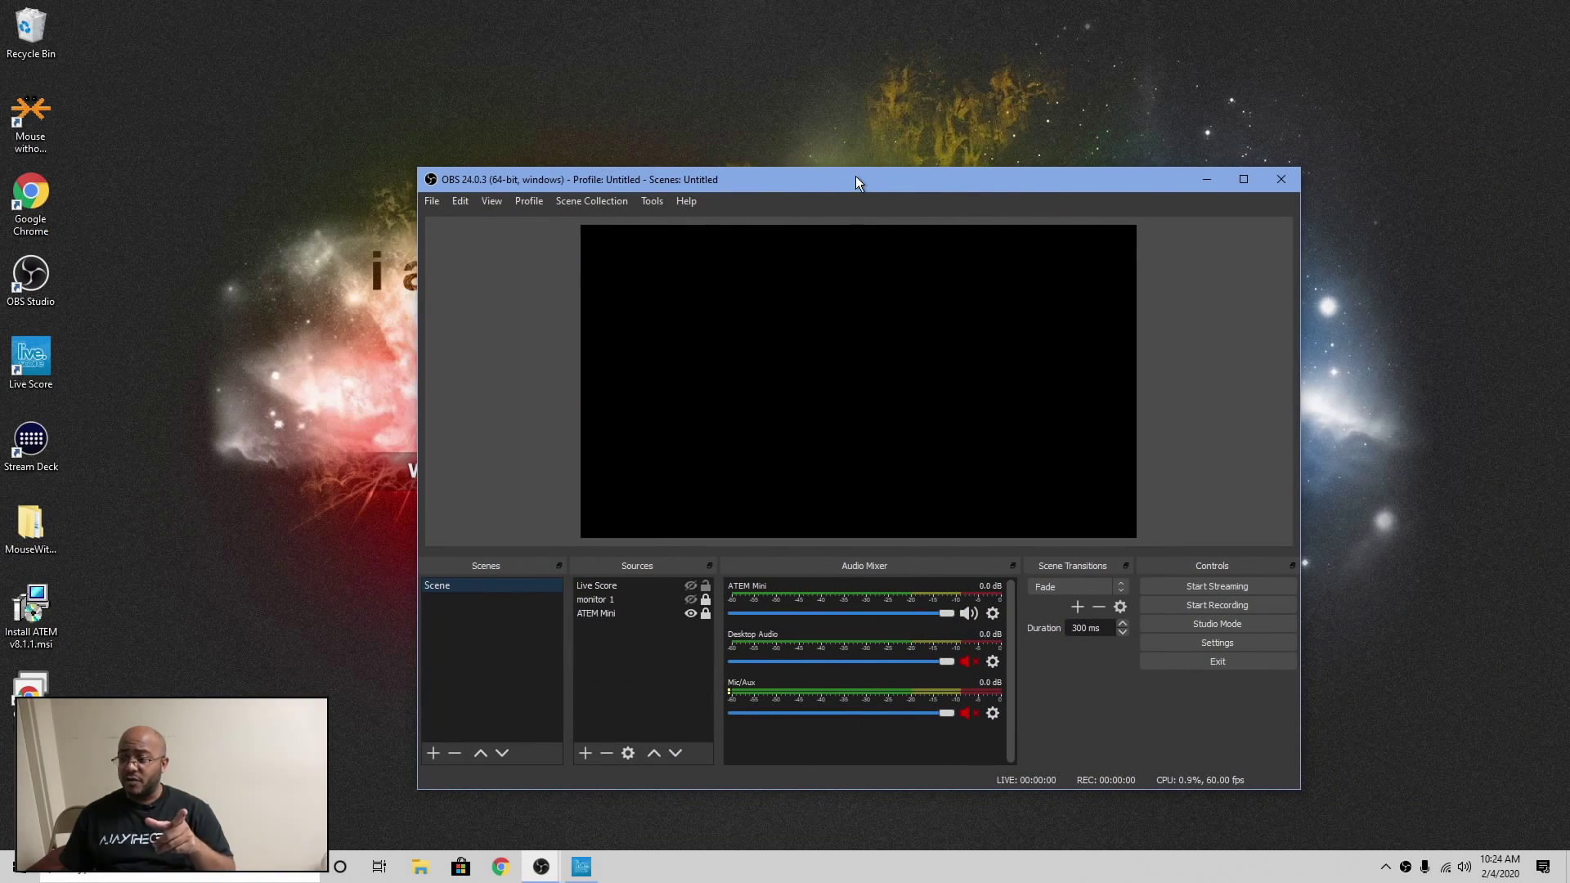
# Hide ATEM Mini, check the Live Score source's NDI properties without changes, and make Live Score visible.
pyautogui.click(690, 614)
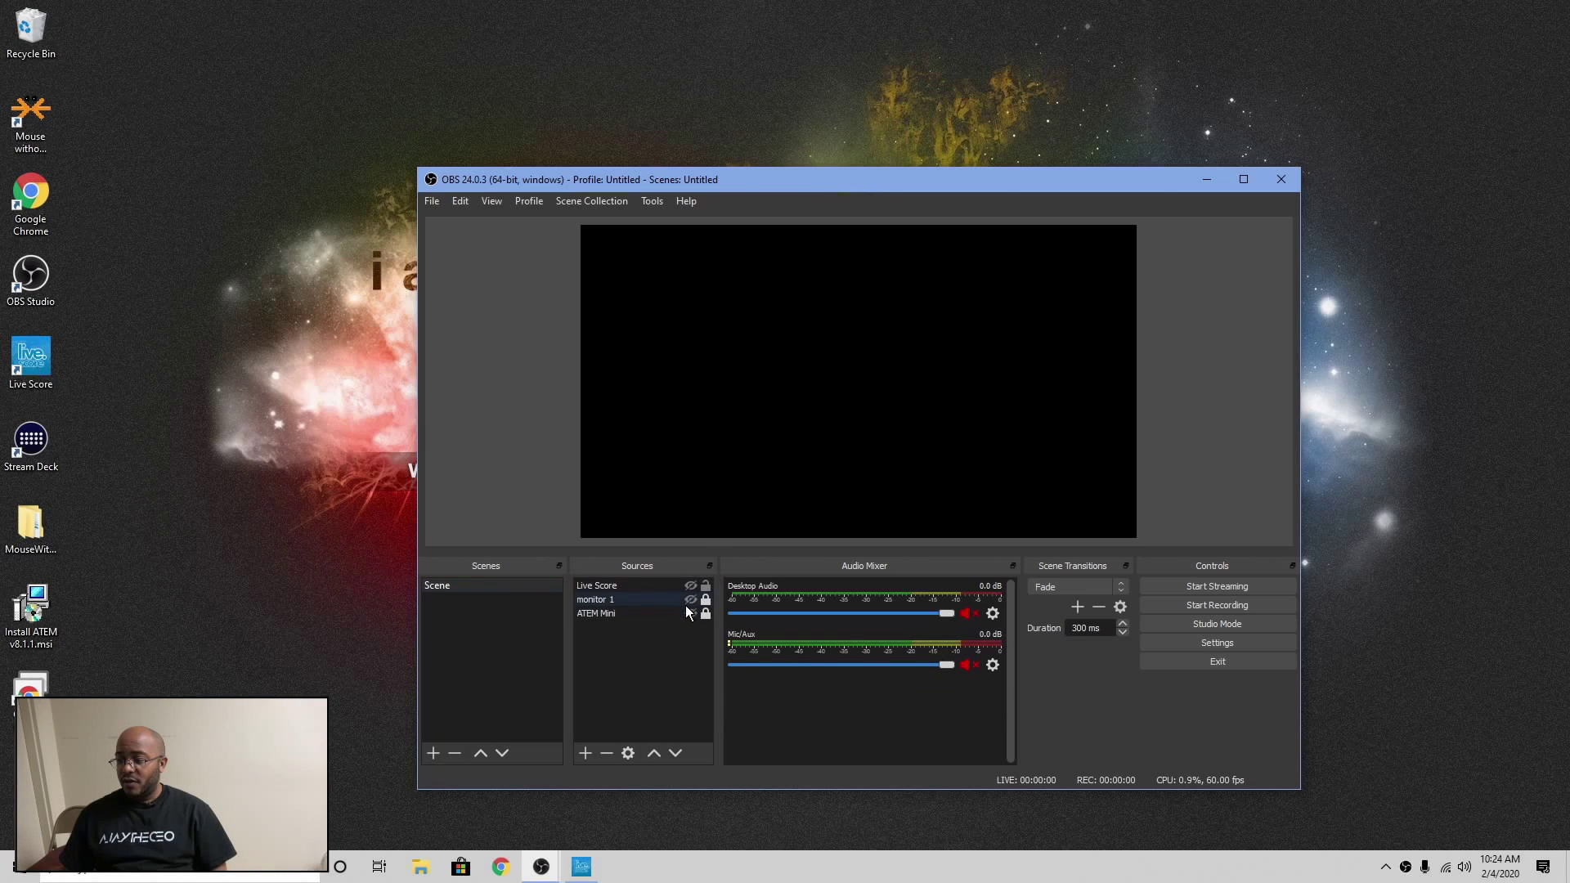
pyautogui.doubleClick(610, 587)
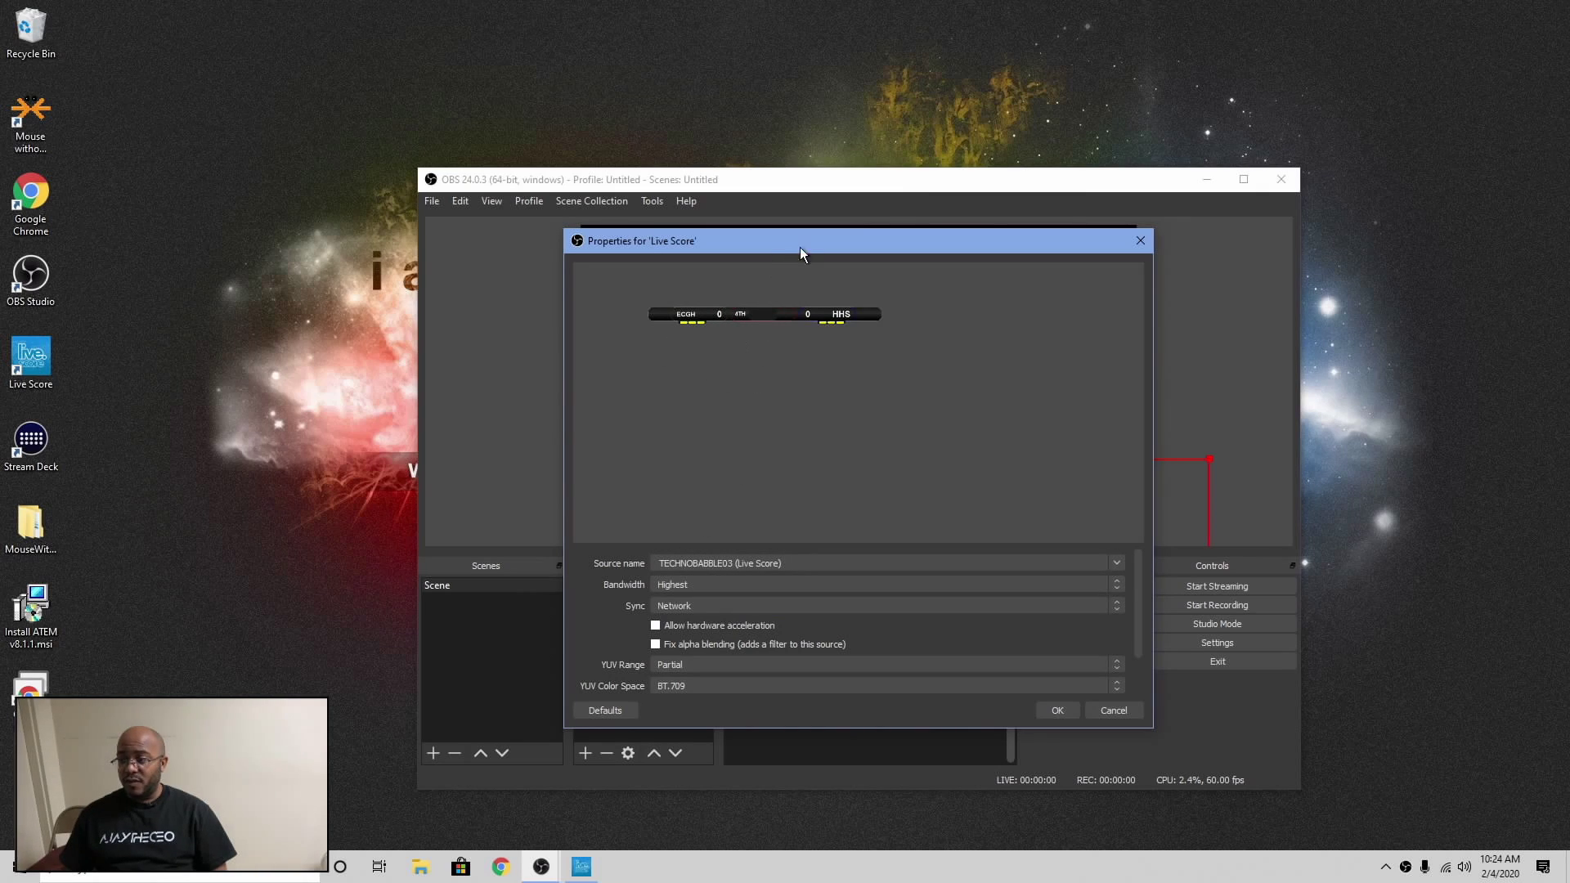
pyautogui.moveTo(802, 244); pyautogui.dragTo(347, 71)
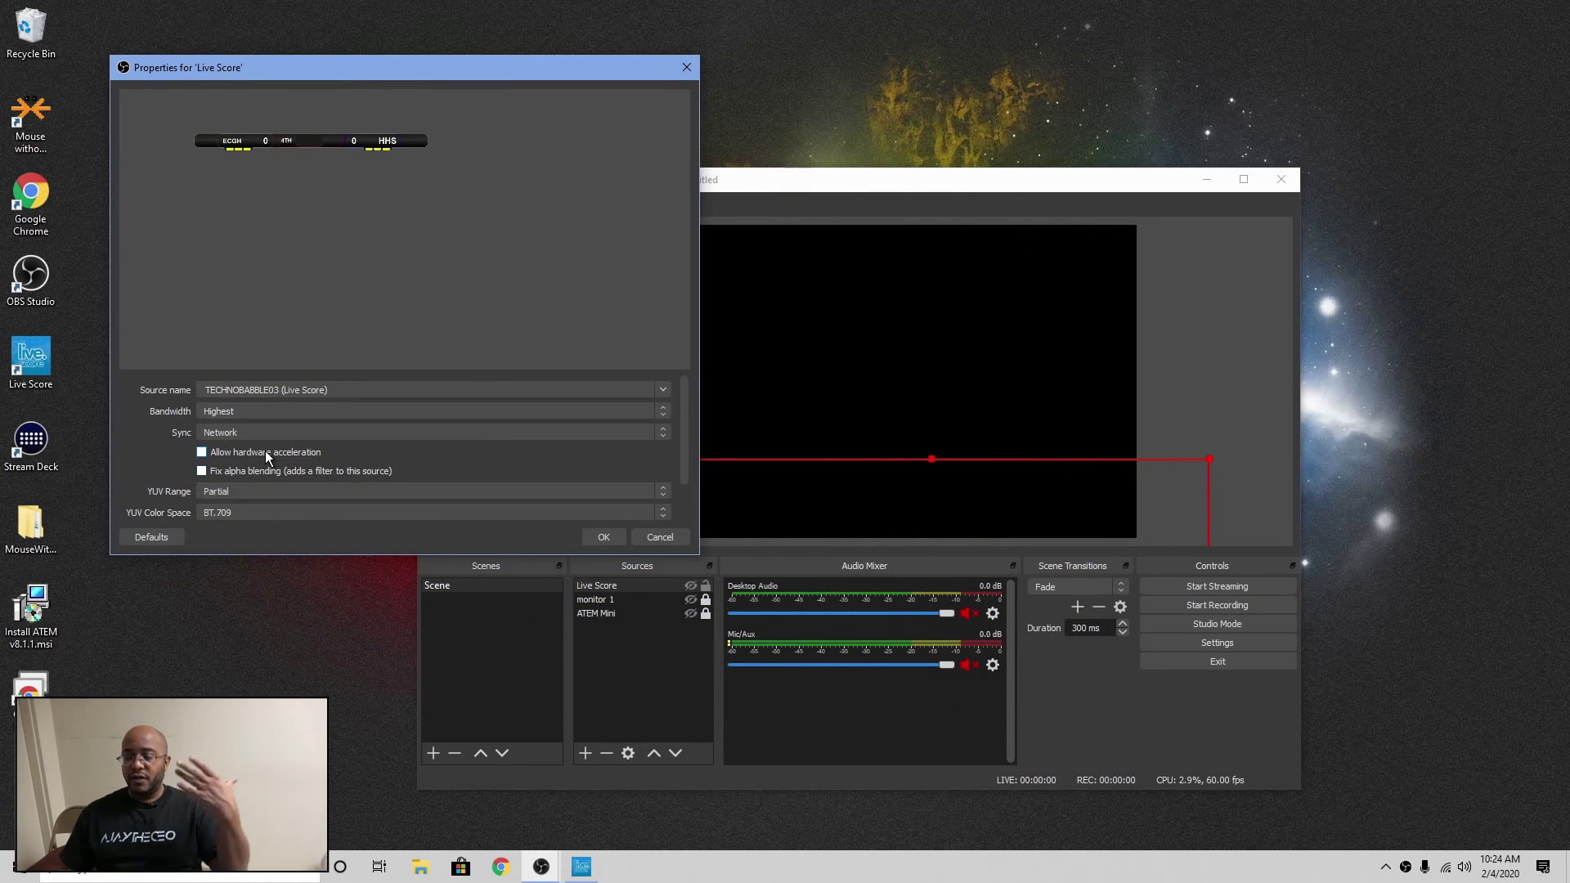
pyautogui.click(660, 537)
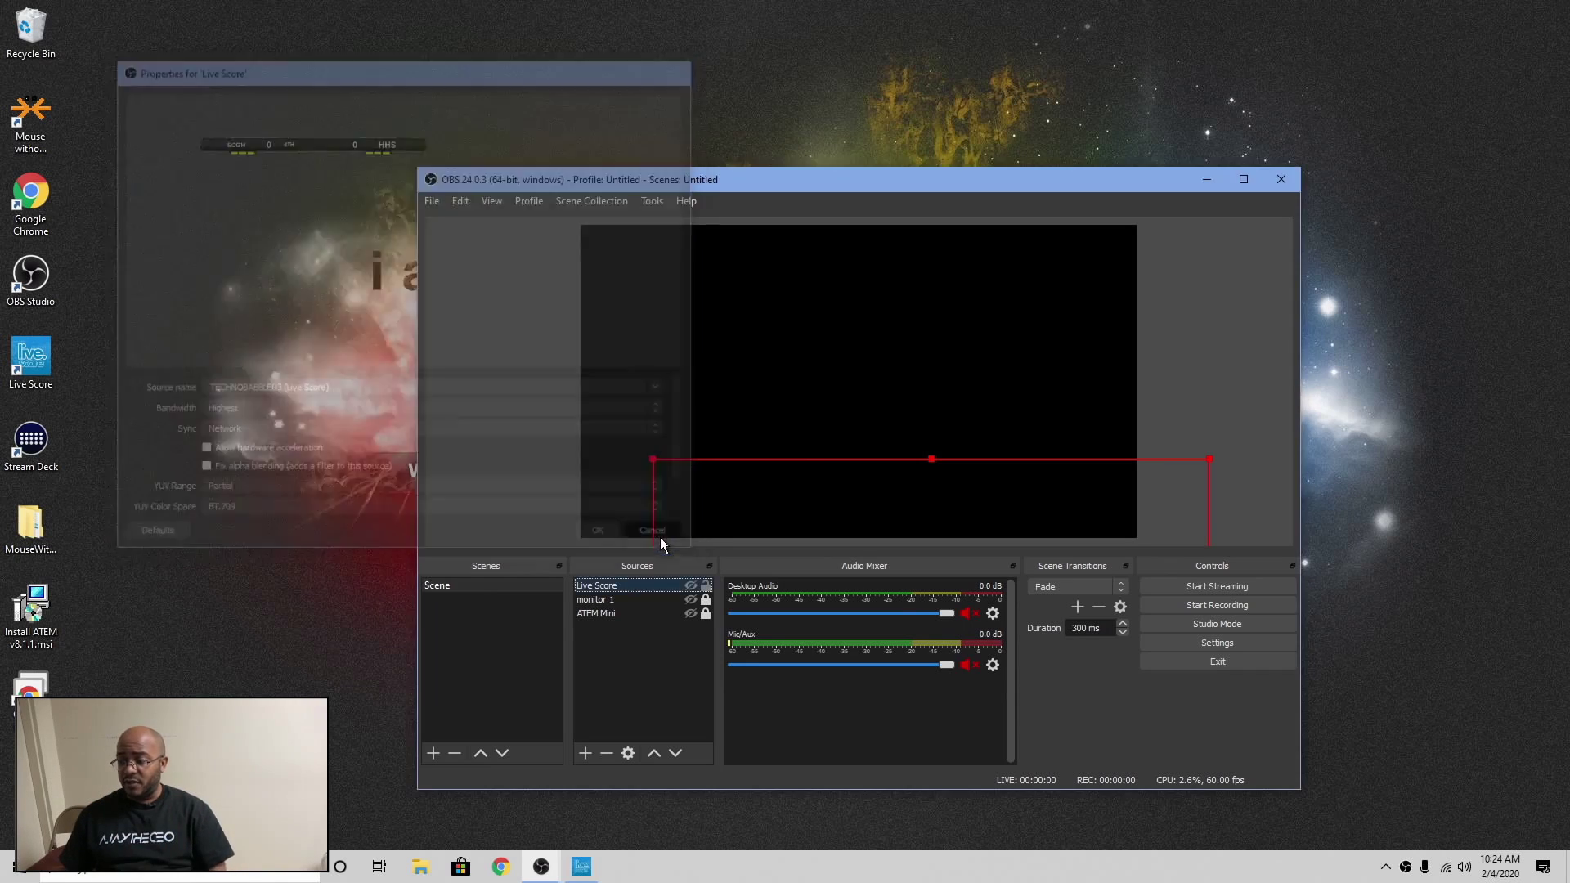
pyautogui.click(689, 586)
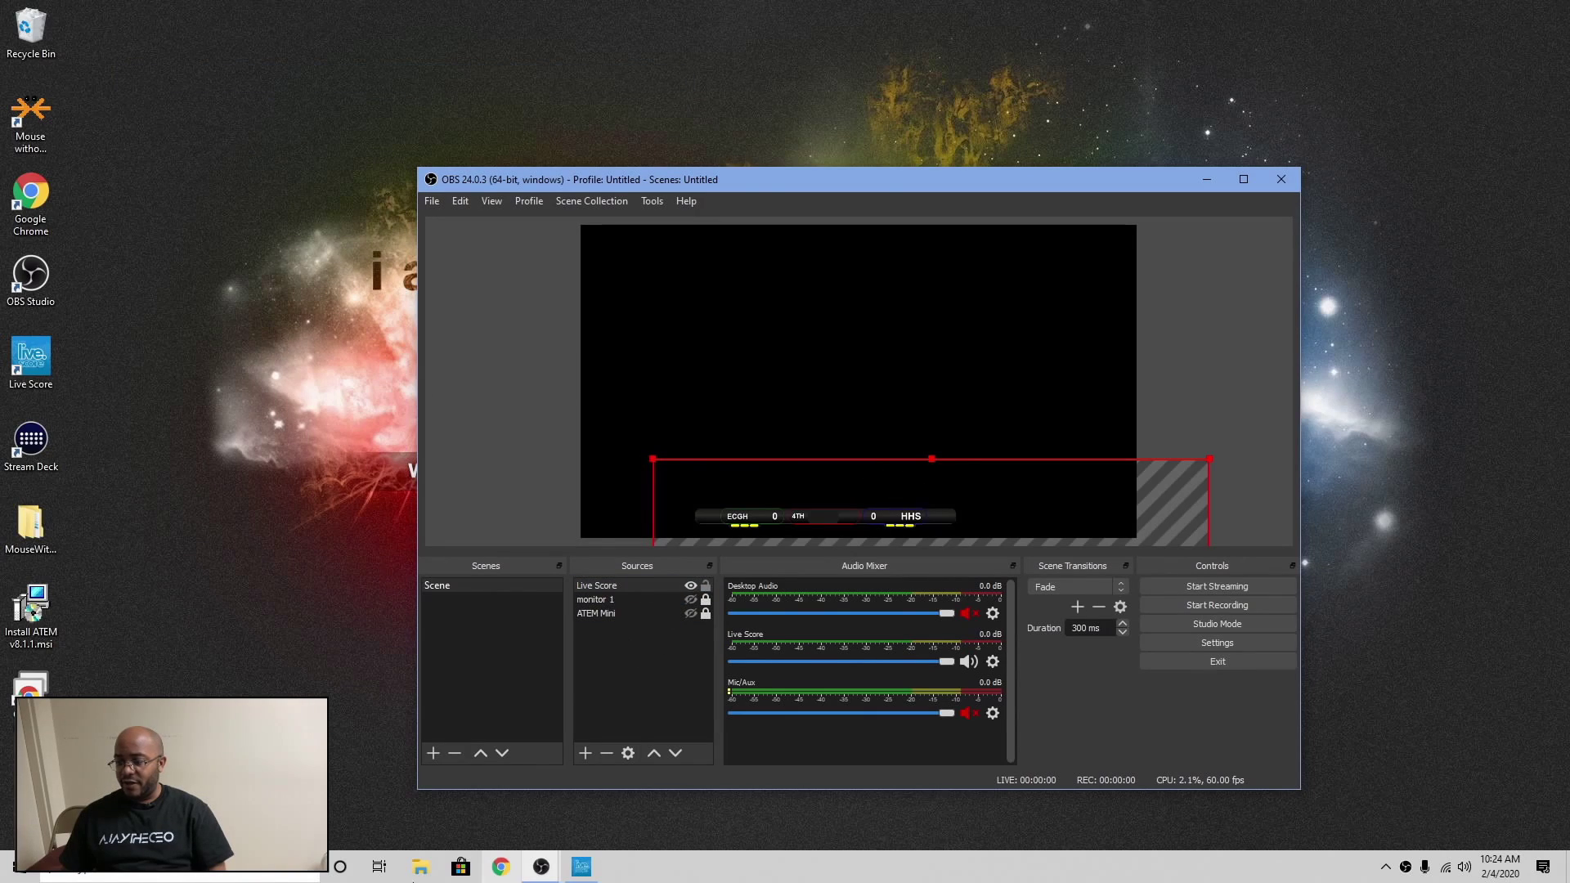
# Set Live Score's scoreboard zoom to 300%, then shrink and reposition the scoreboard source in OBS.
pyautogui.click(578, 872)
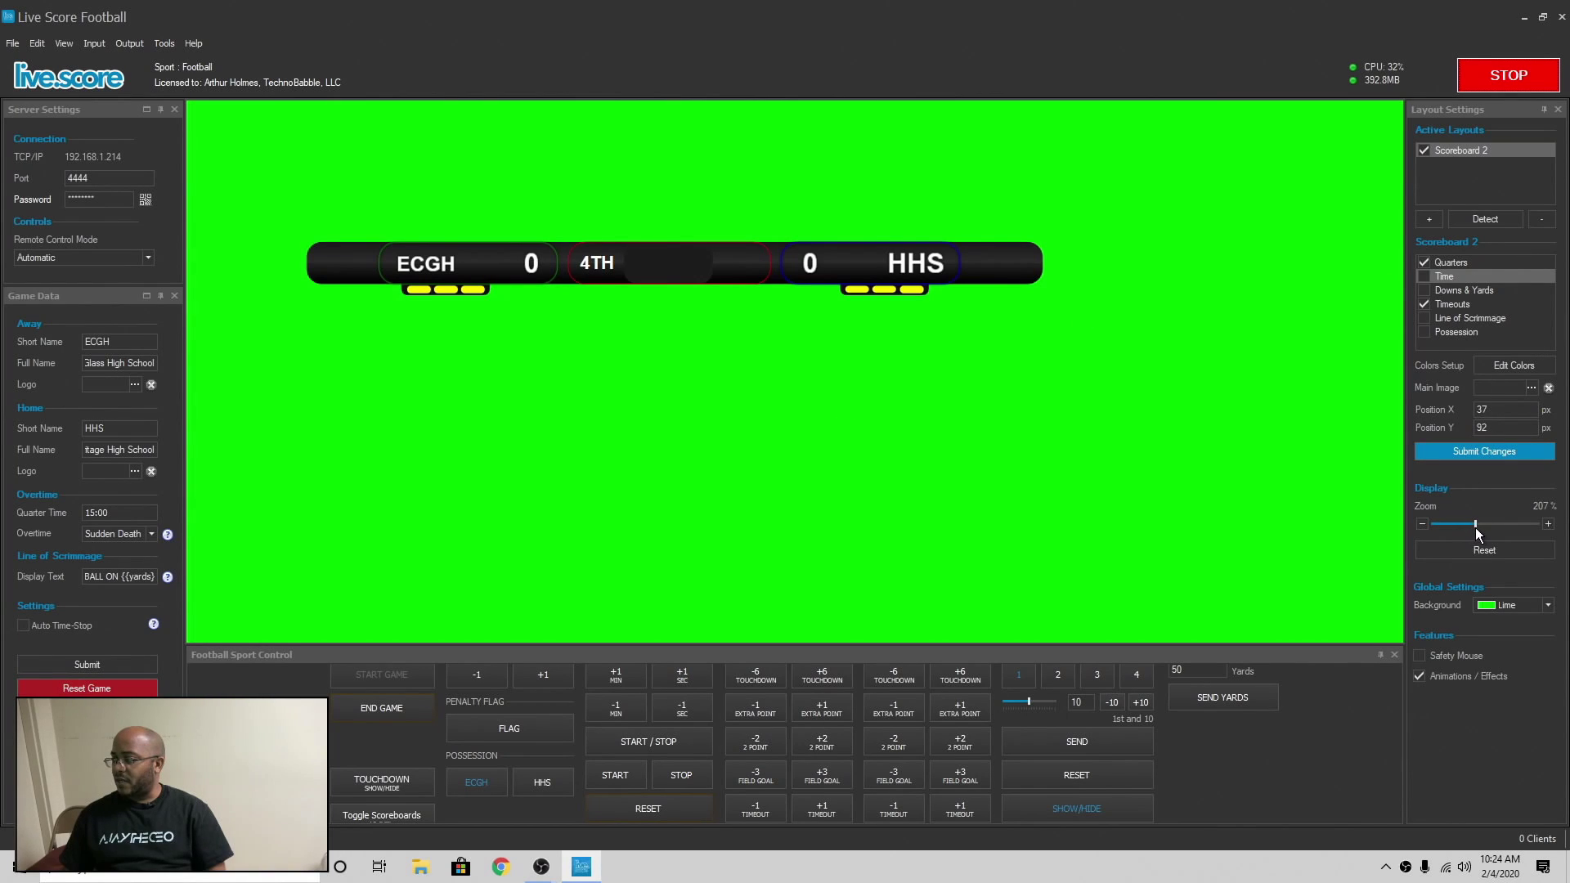
pyautogui.moveTo(1475, 527); pyautogui.dragTo(1494, 527)
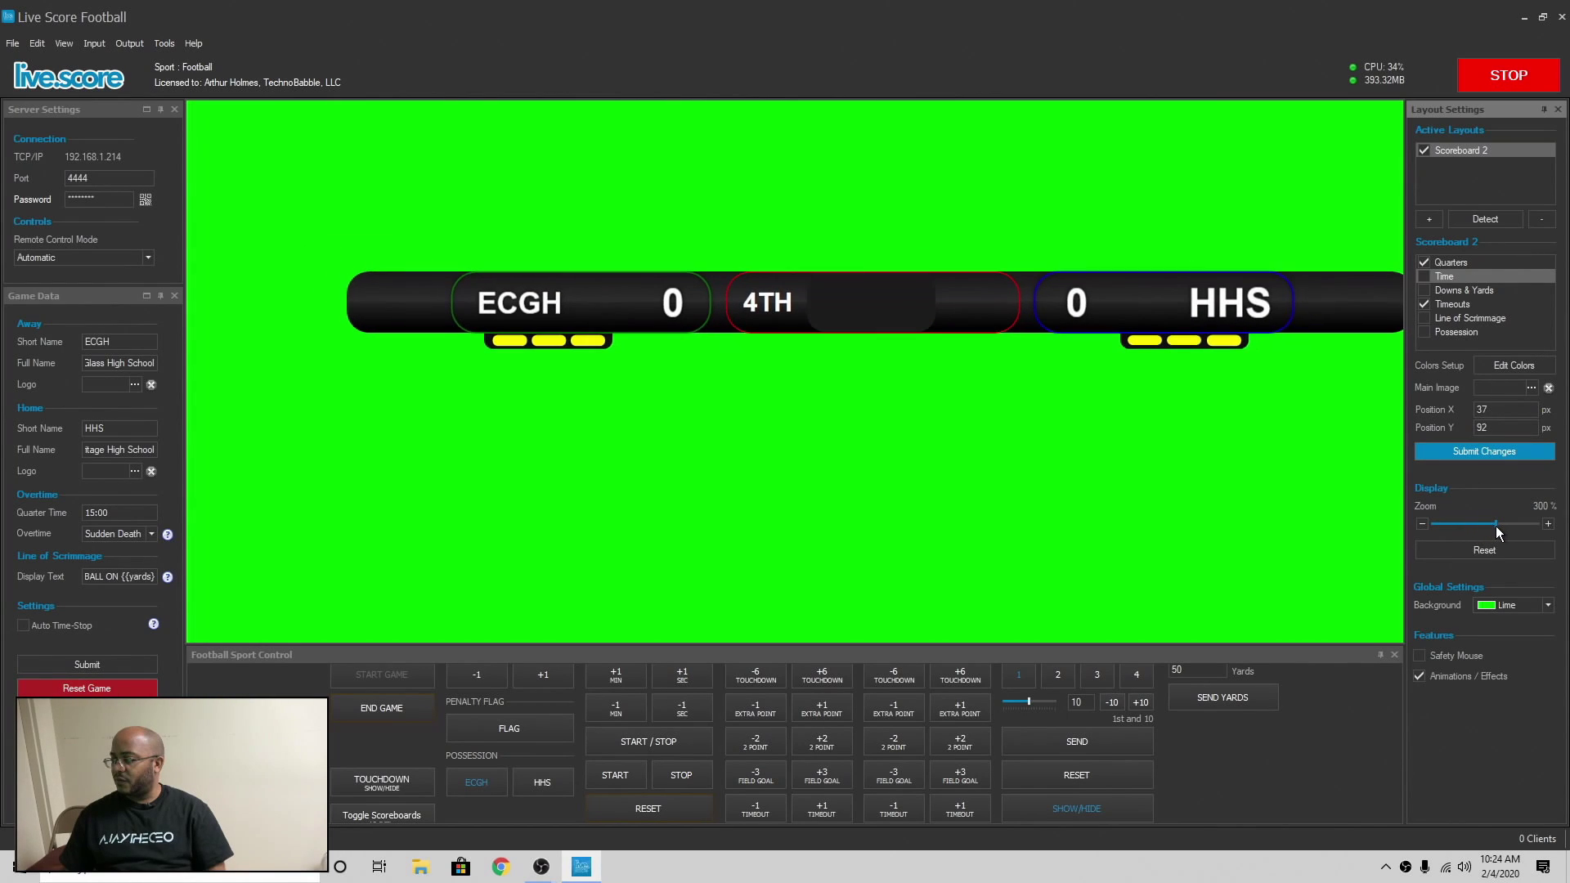
pyautogui.click(1523, 17)
pyautogui.moveTo(915, 500); pyautogui.dragTo(855, 460)
pyautogui.moveTo(591, 413); pyautogui.dragTo(661, 453)
pyautogui.moveTo(804, 496); pyautogui.dragTo(911, 515)
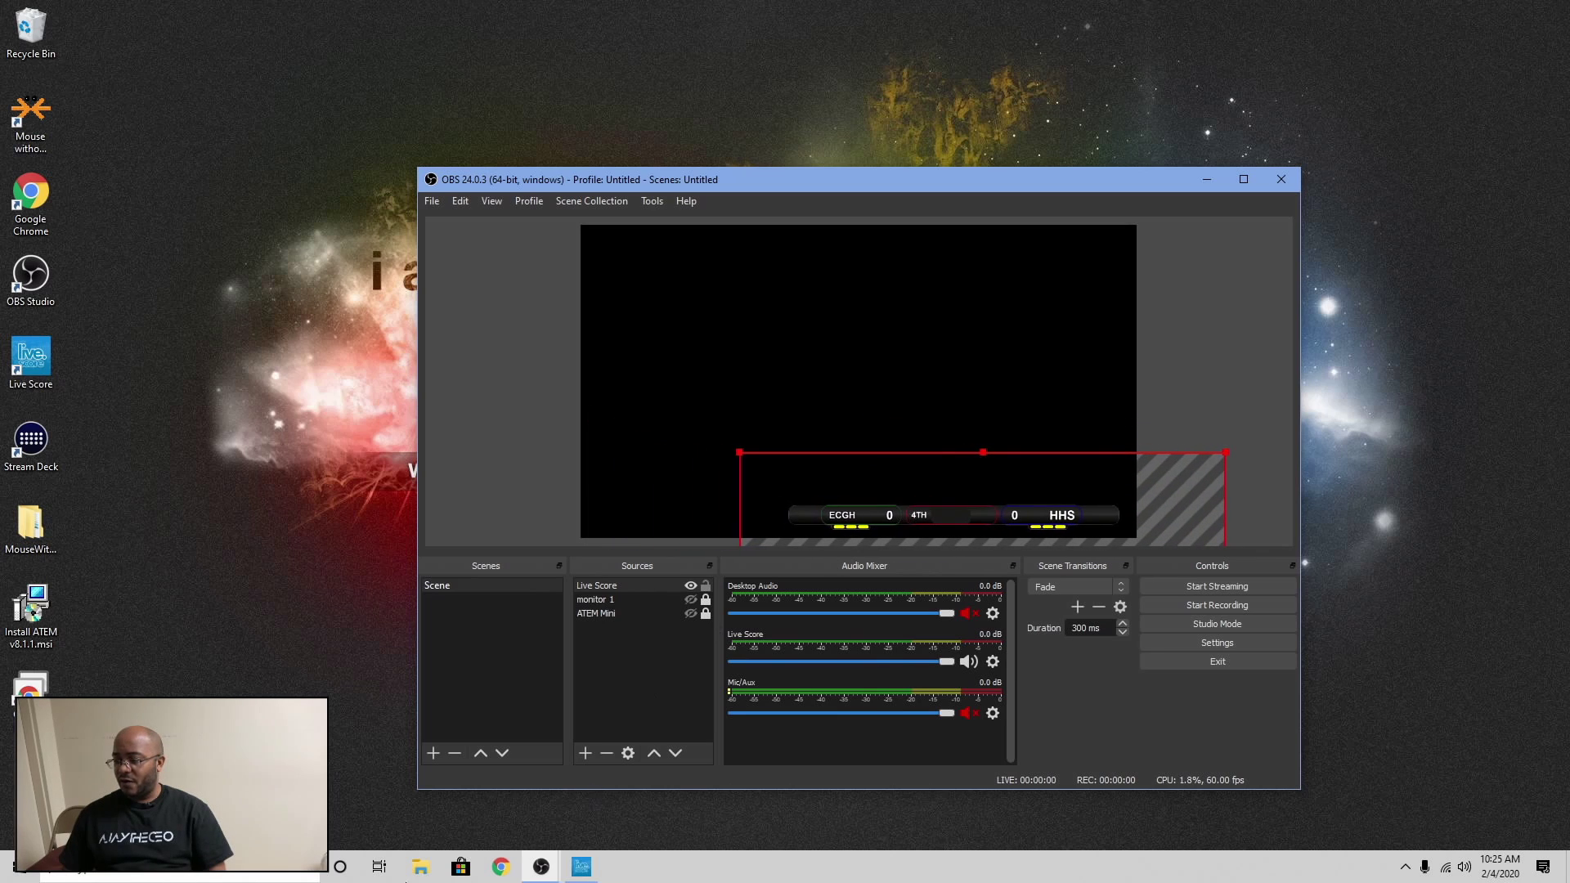
# Enlarge the sport control panel, lower the quarter from 4TH to 1ST, and bring OBS forward.
pyautogui.click(582, 867)
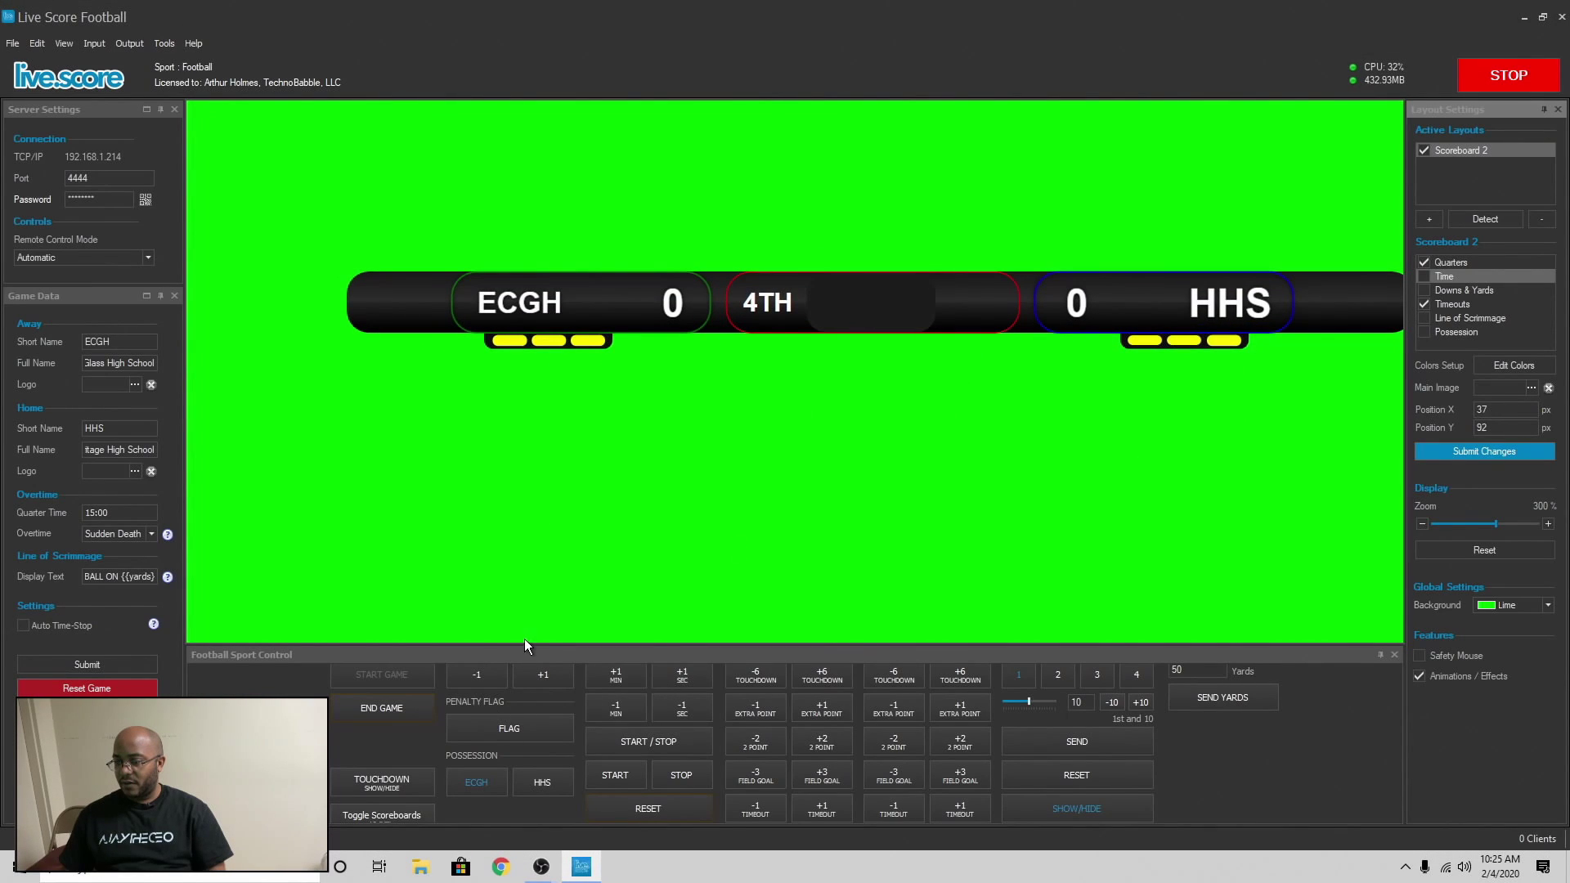
pyautogui.moveTo(525, 646); pyautogui.dragTo(552, 562)
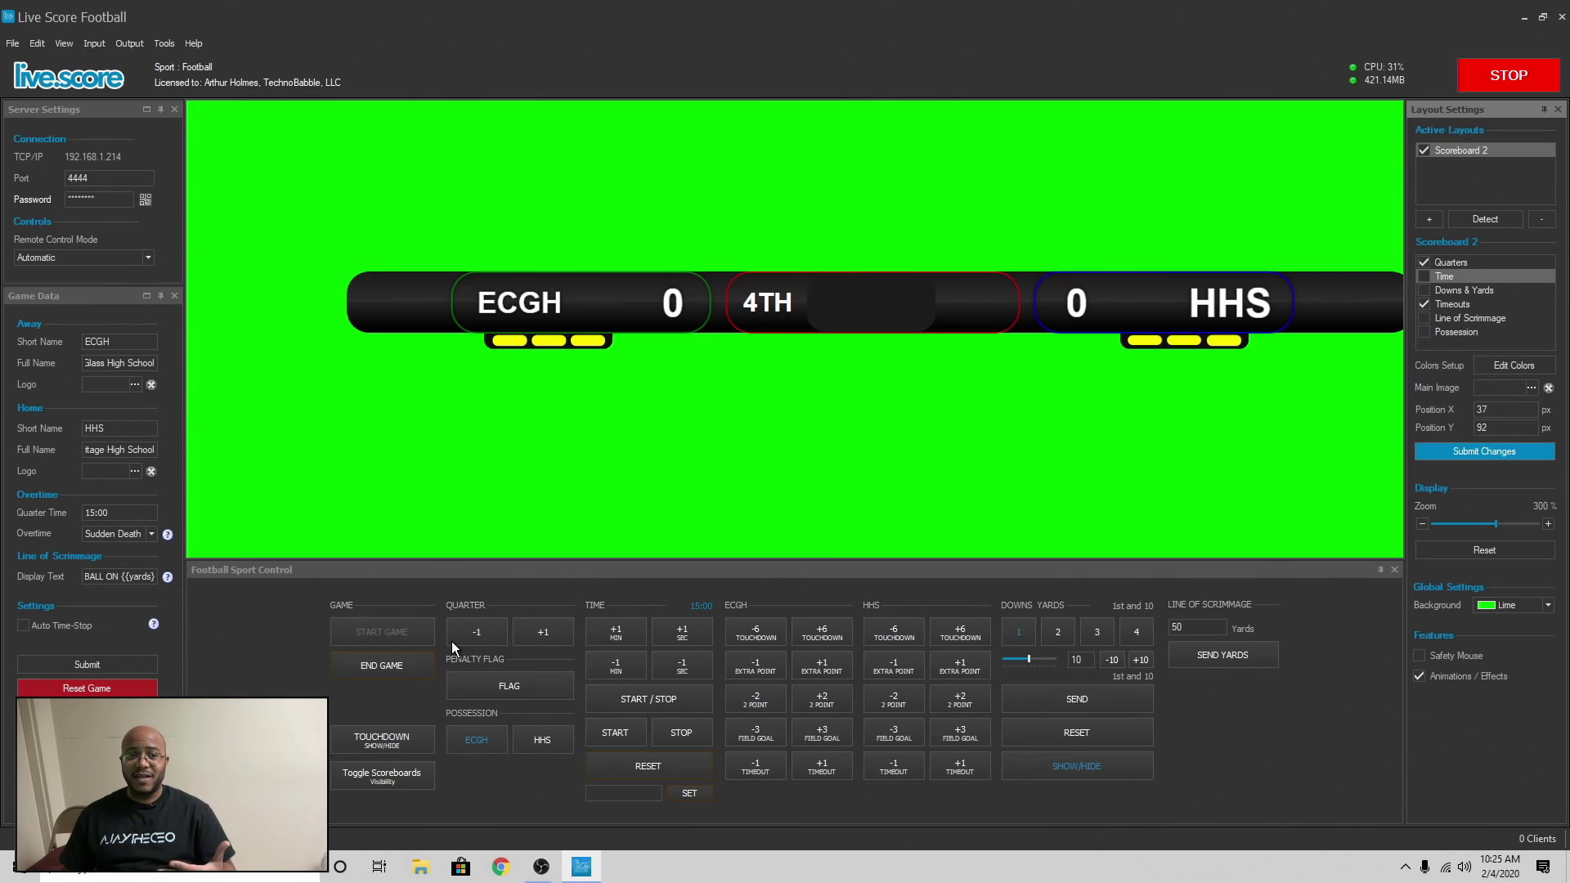
pyautogui.click(475, 633)
pyautogui.click(475, 633)
pyautogui.click(474, 632)
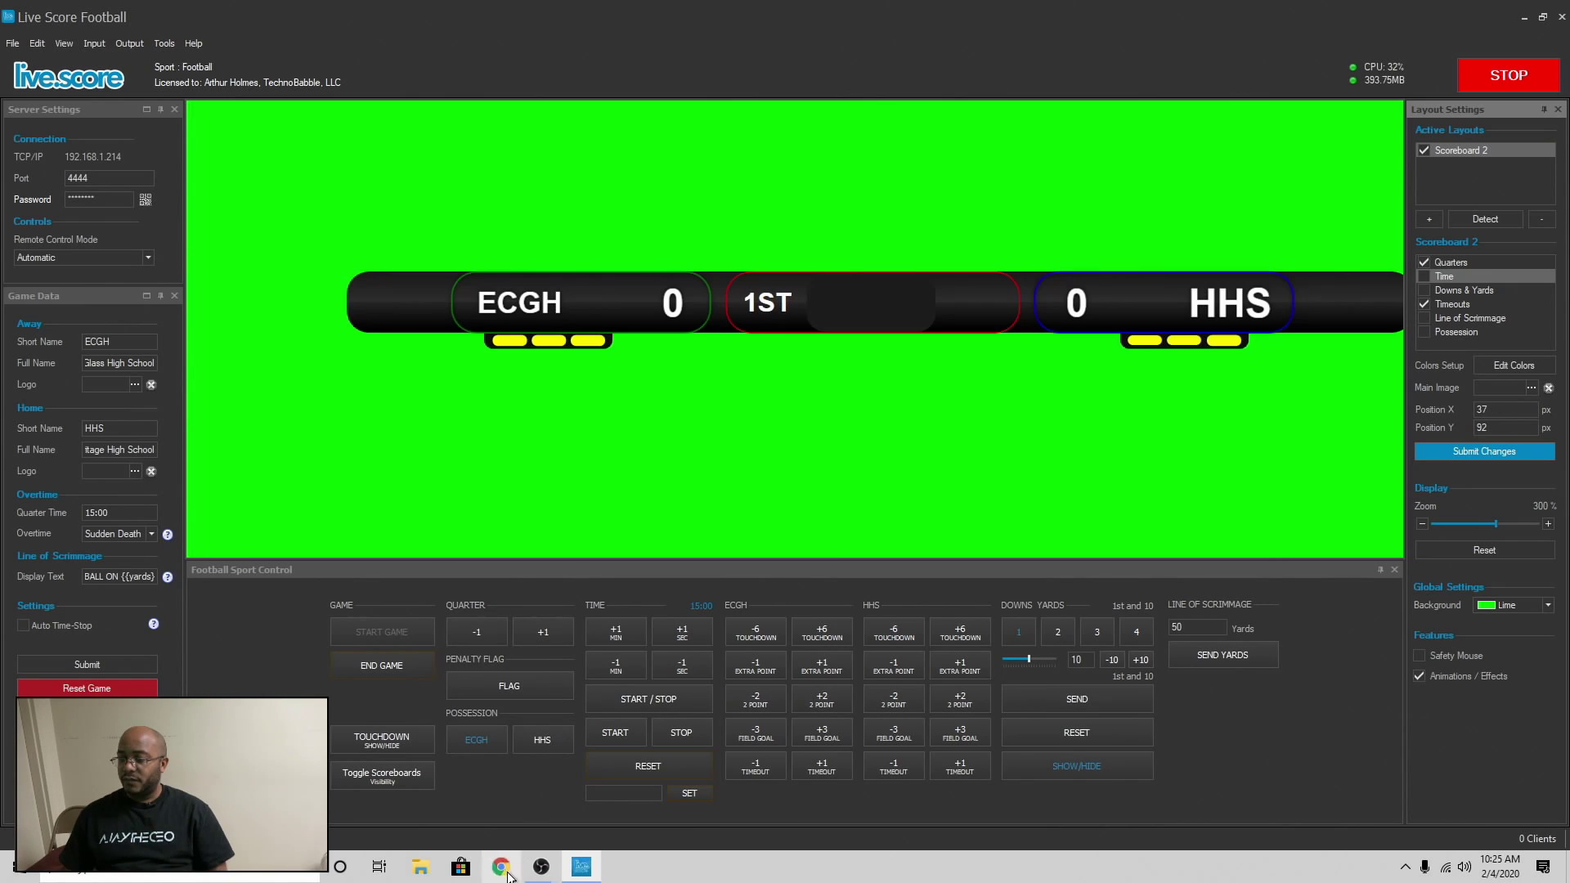
pyautogui.moveTo(541, 867)
pyautogui.click(640, 797)
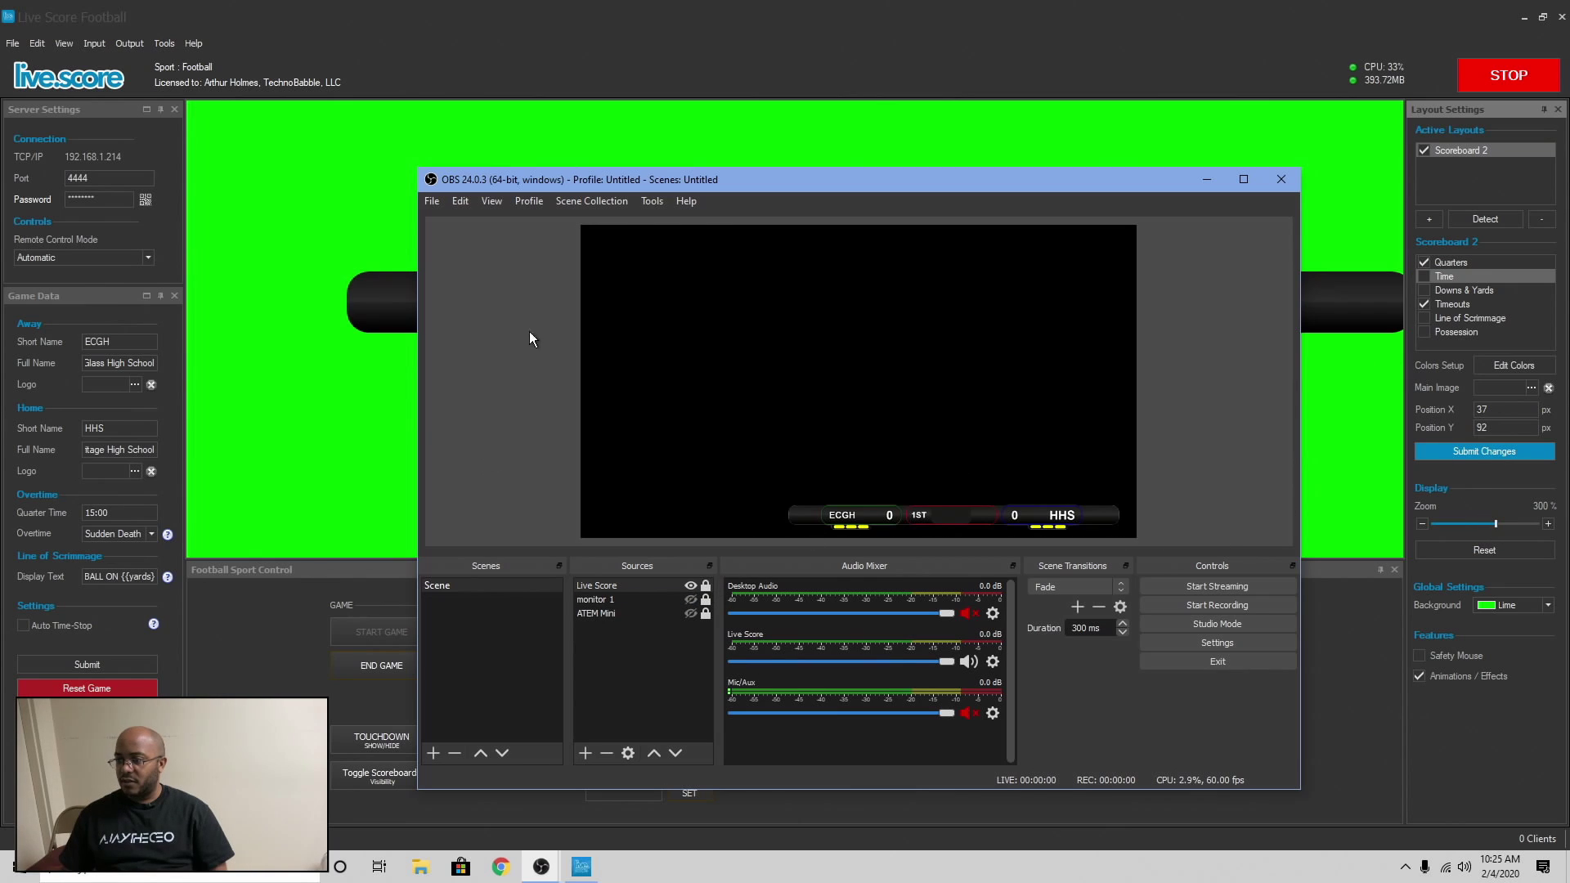
# Make OBS always on top and reduce Live Score's scoreboard zoom to 230%.
pyautogui.click(432, 201)
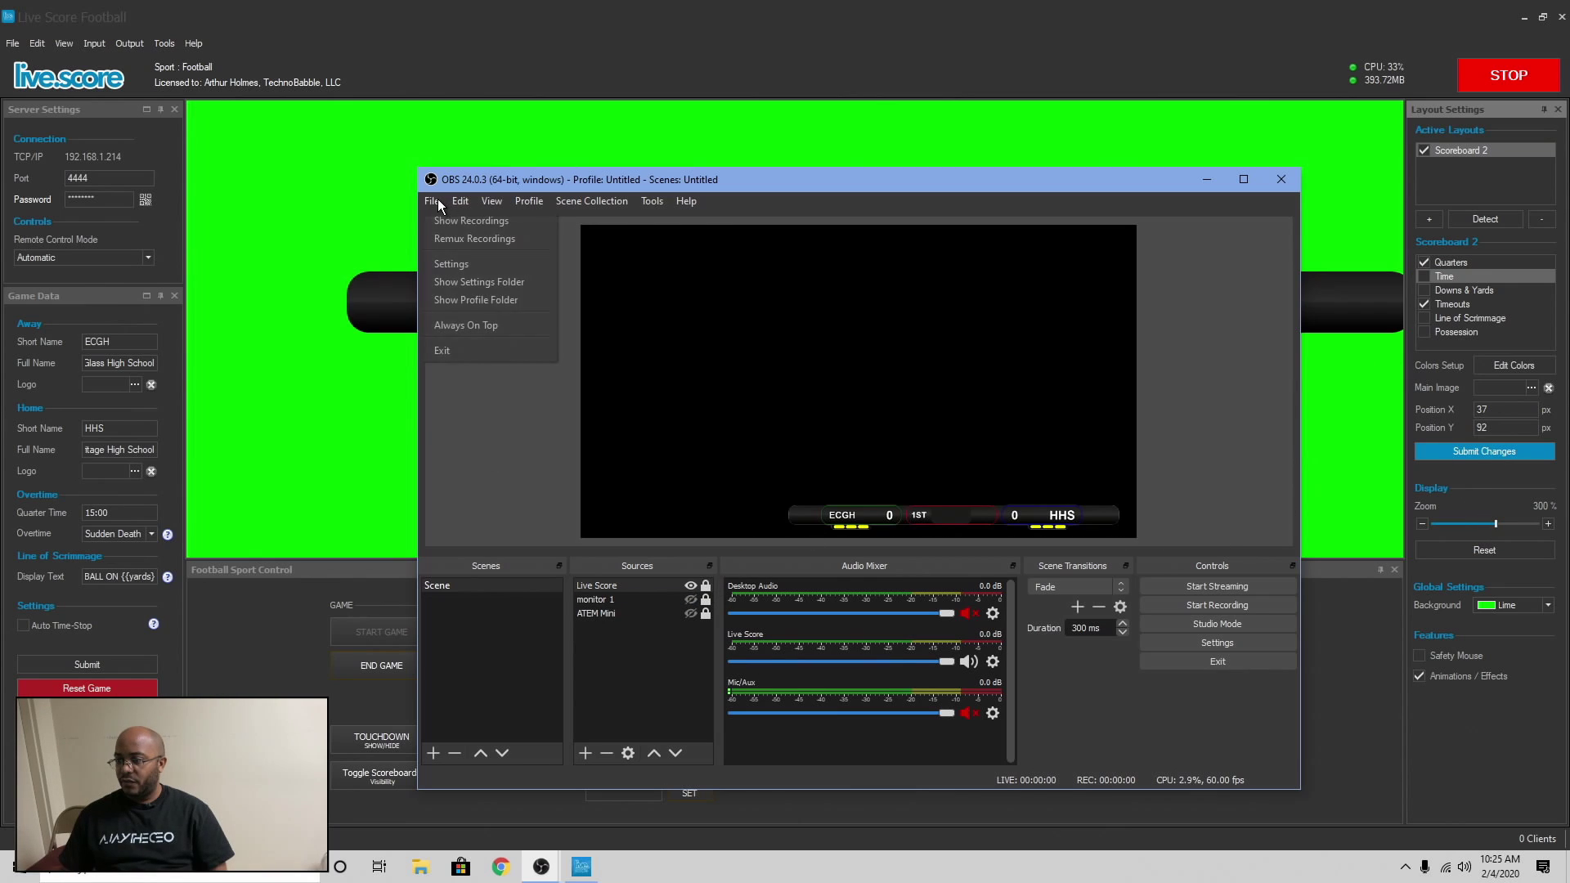
pyautogui.click(455, 321)
pyautogui.moveTo(1496, 523); pyautogui.dragTo(1484, 535)
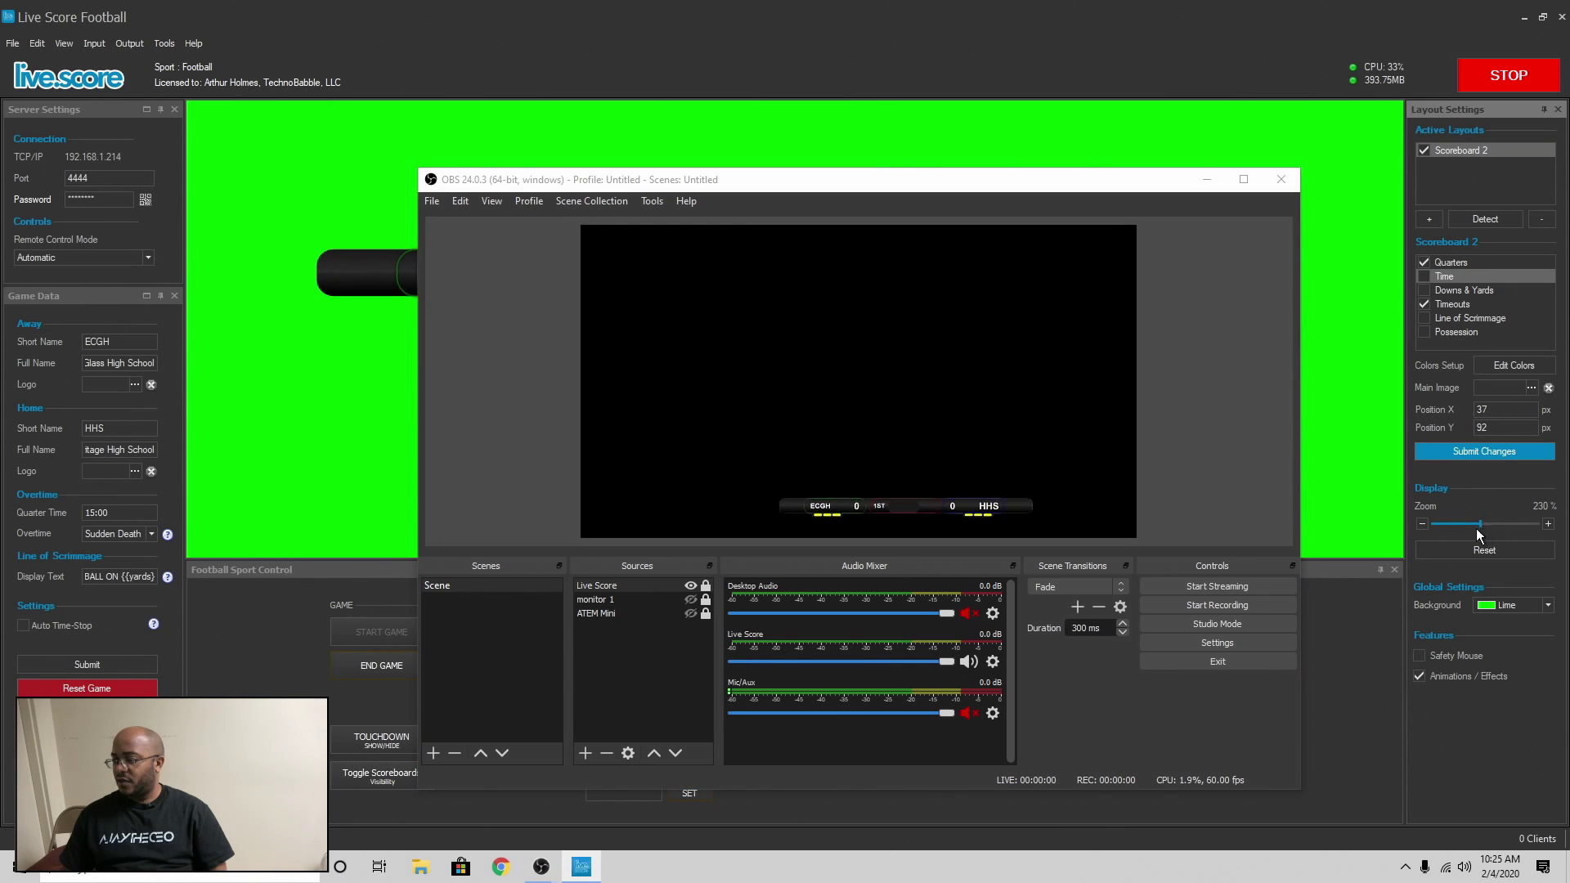
# Move the scoreboard source to the top centre of the OBS preview and lock monitor 1.
pyautogui.click(689, 588)
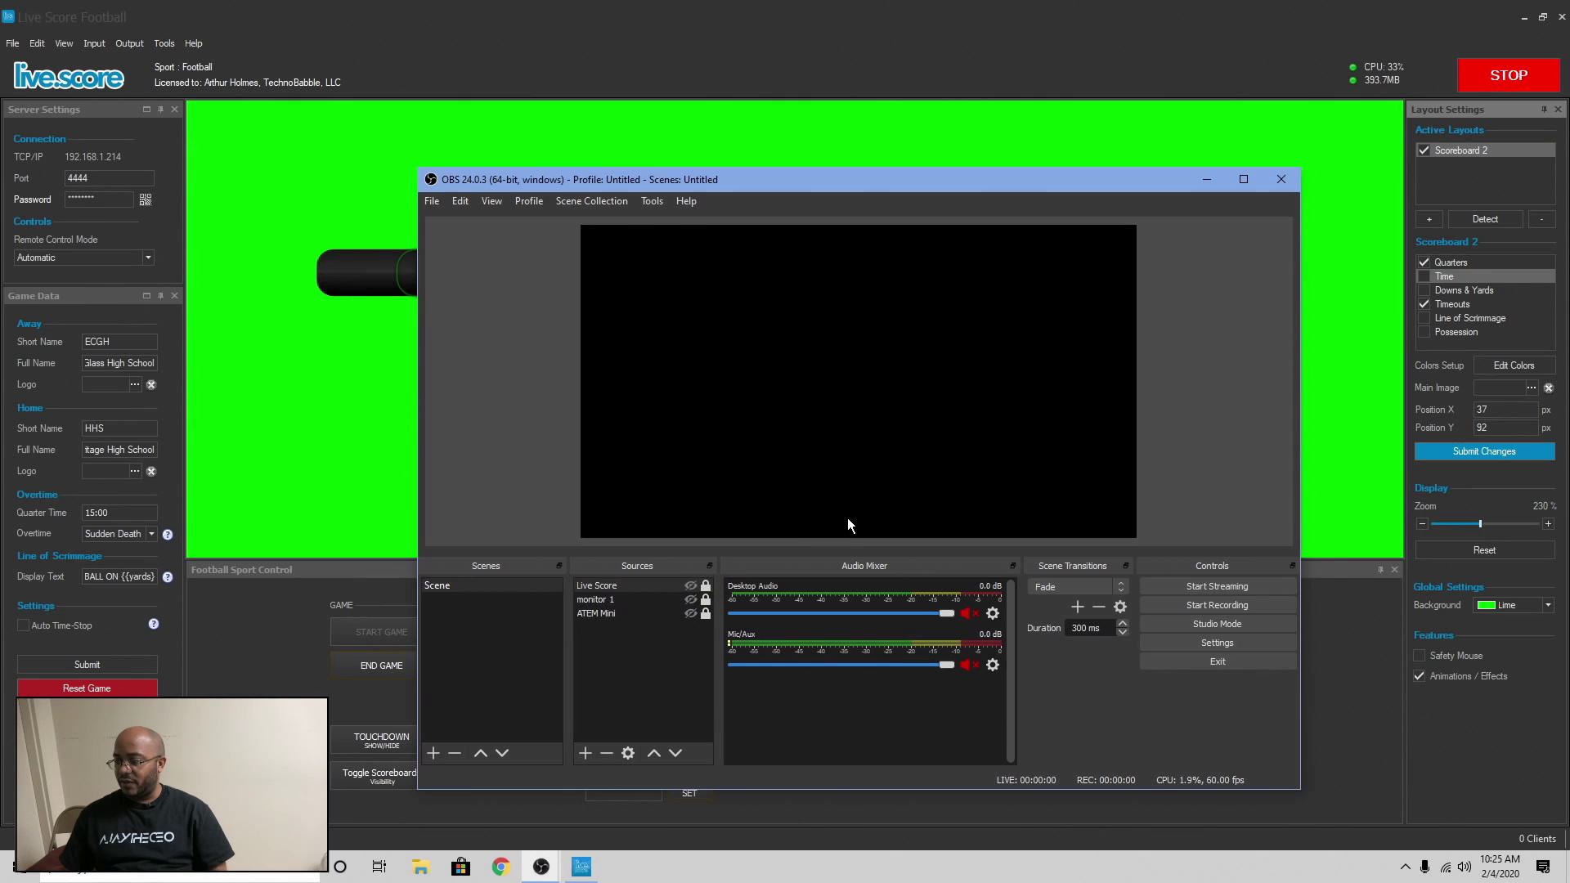
pyautogui.click(705, 587)
pyautogui.moveTo(825, 516); pyautogui.dragTo(764, 260)
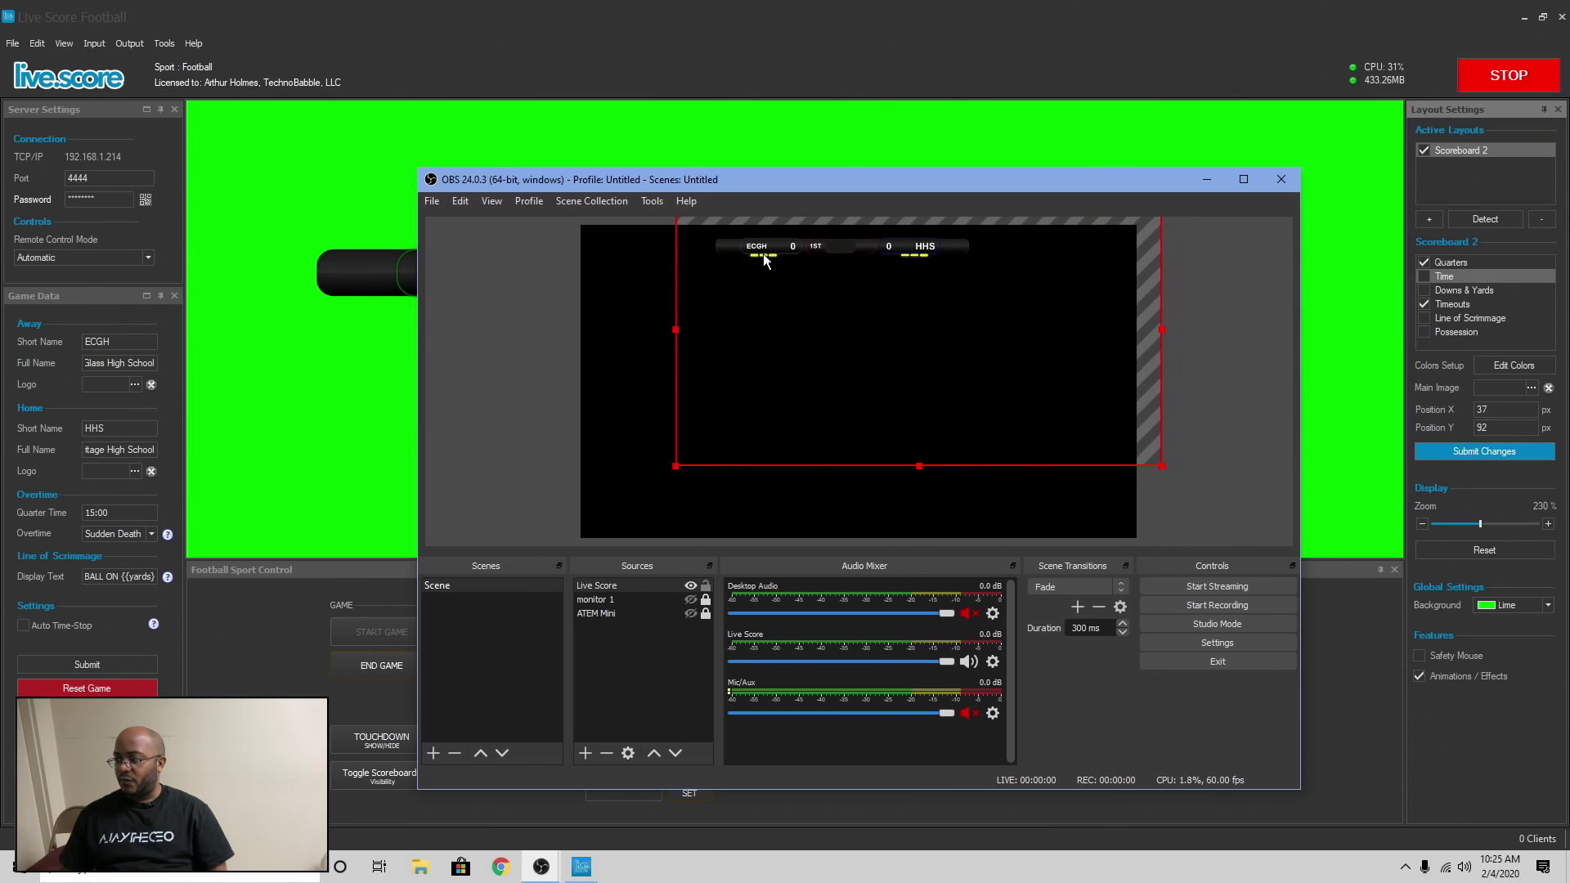
pyautogui.moveTo(764, 260); pyautogui.dragTo(765, 261)
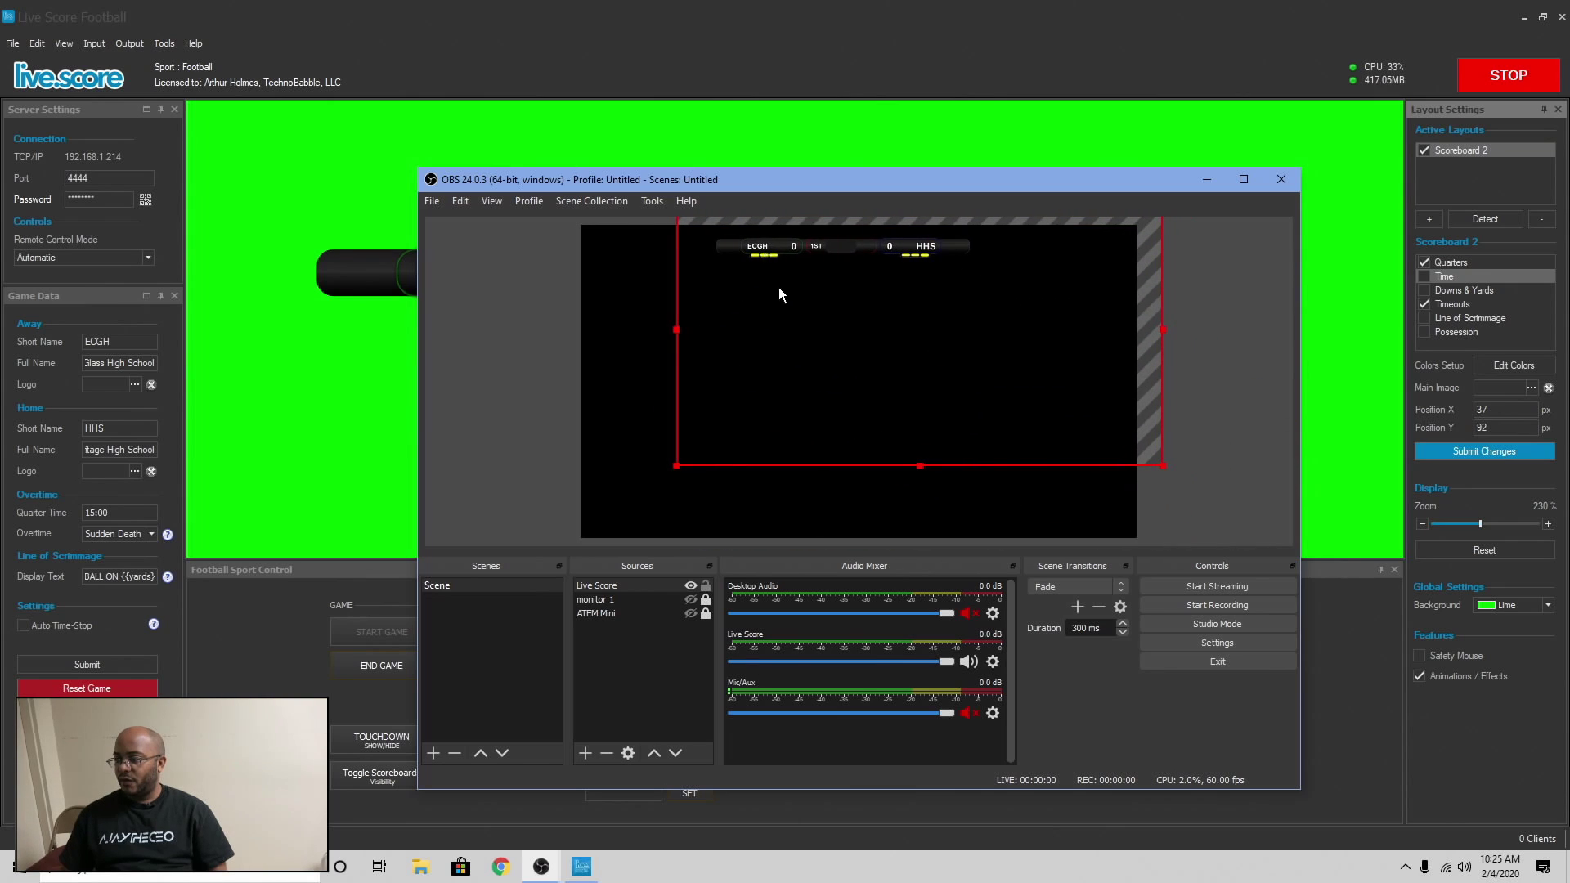
pyautogui.click(705, 598)
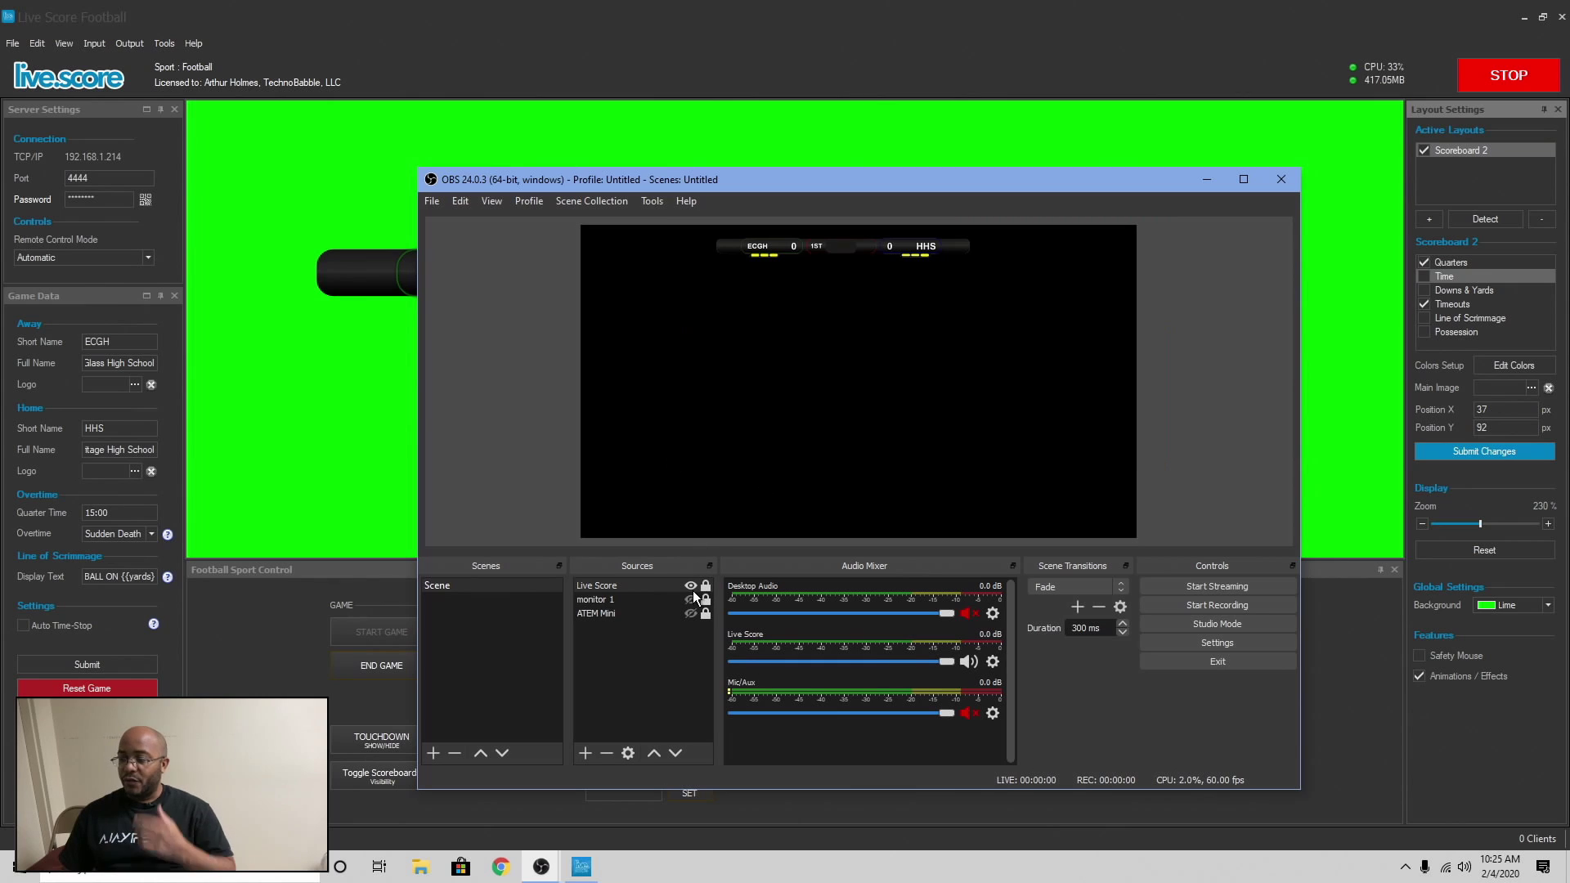
# Inspect the Live Score source's filters and browse effect filters, closing without adding any.
pyautogui.rightClick(641, 586)
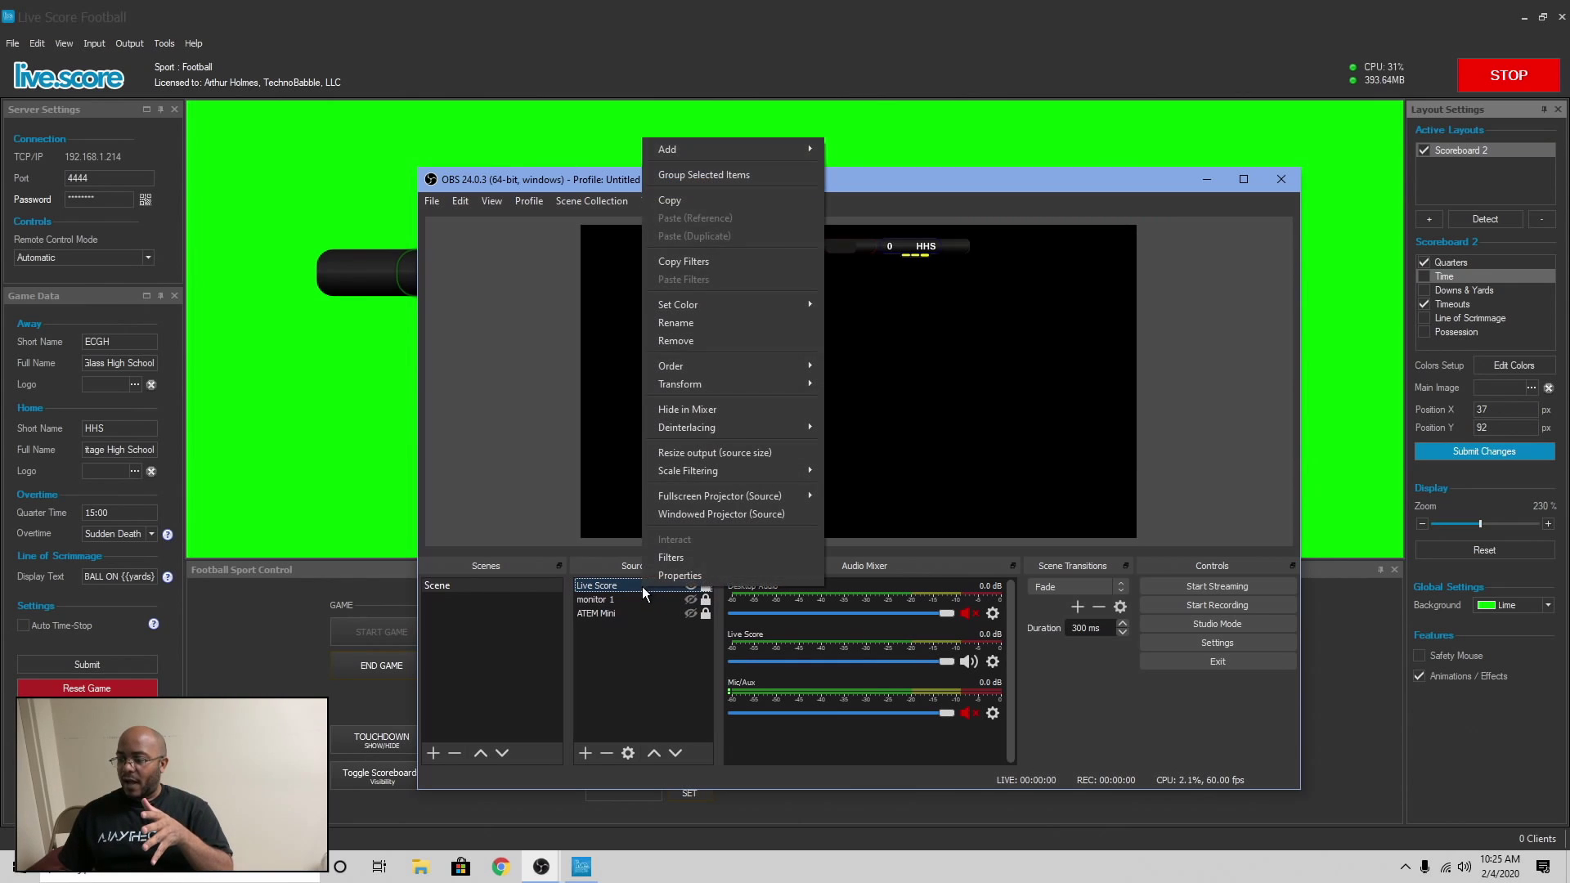
pyautogui.click(698, 557)
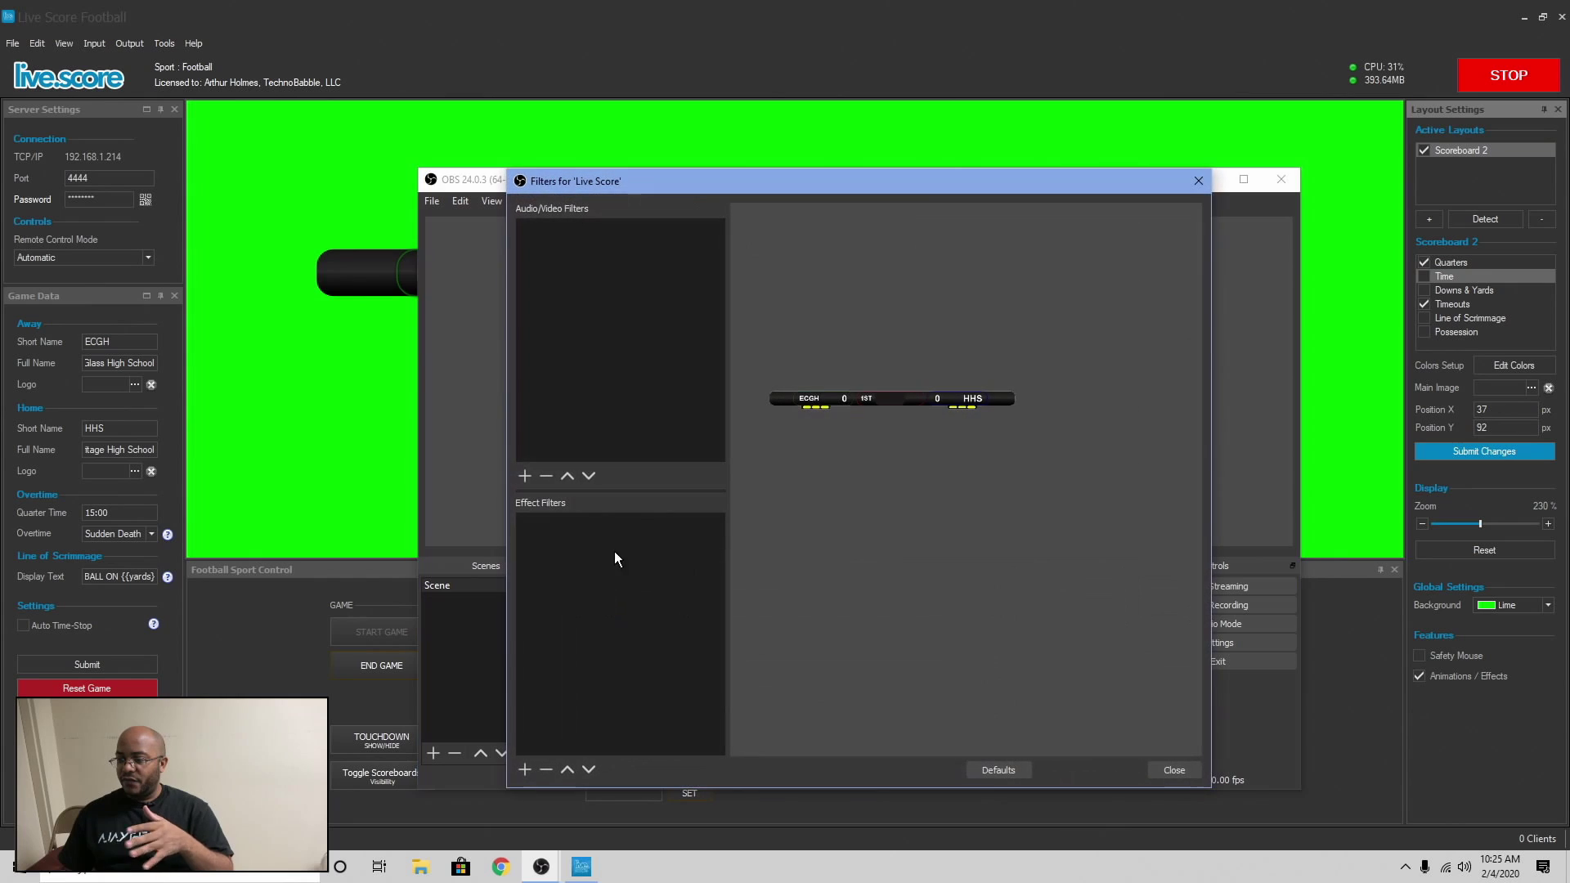
pyautogui.click(1185, 772)
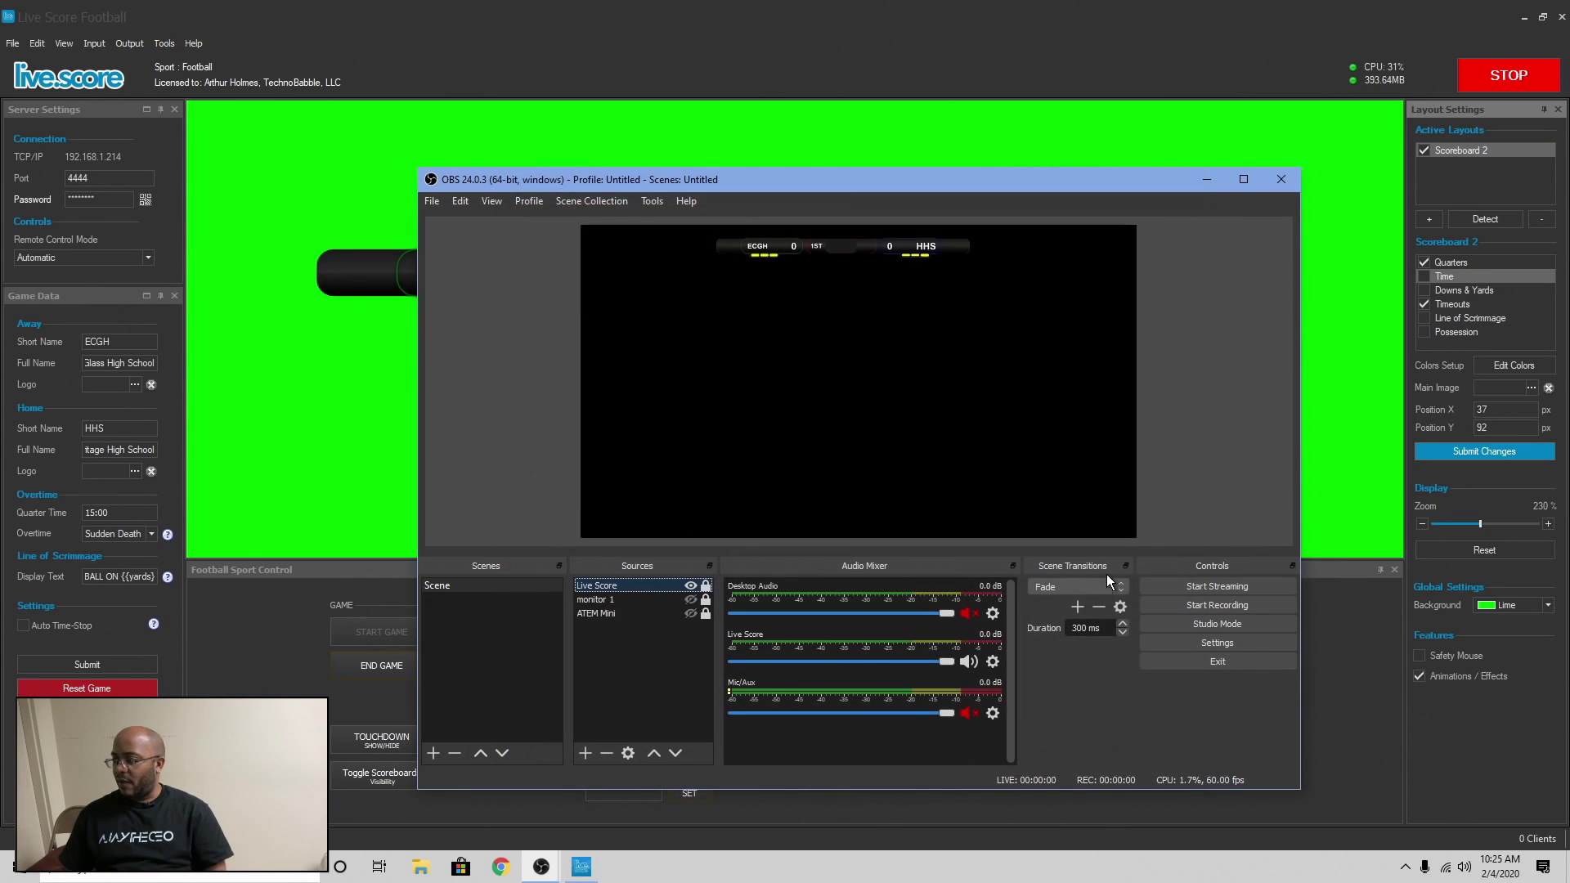
pyautogui.rightClick(644, 587)
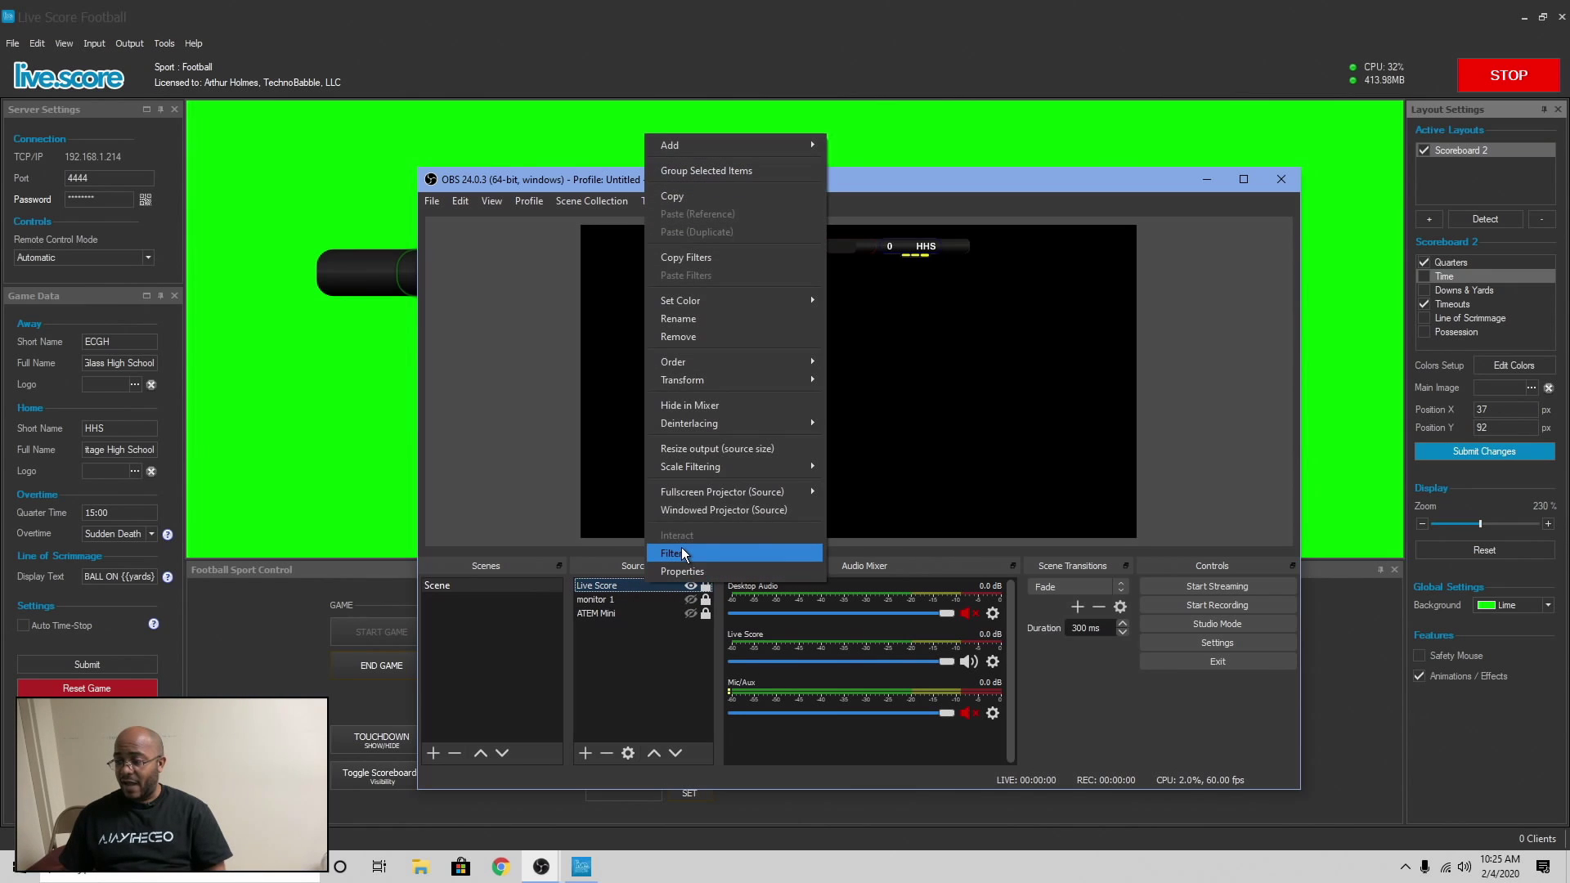
pyautogui.click(680, 545)
pyautogui.click(525, 770)
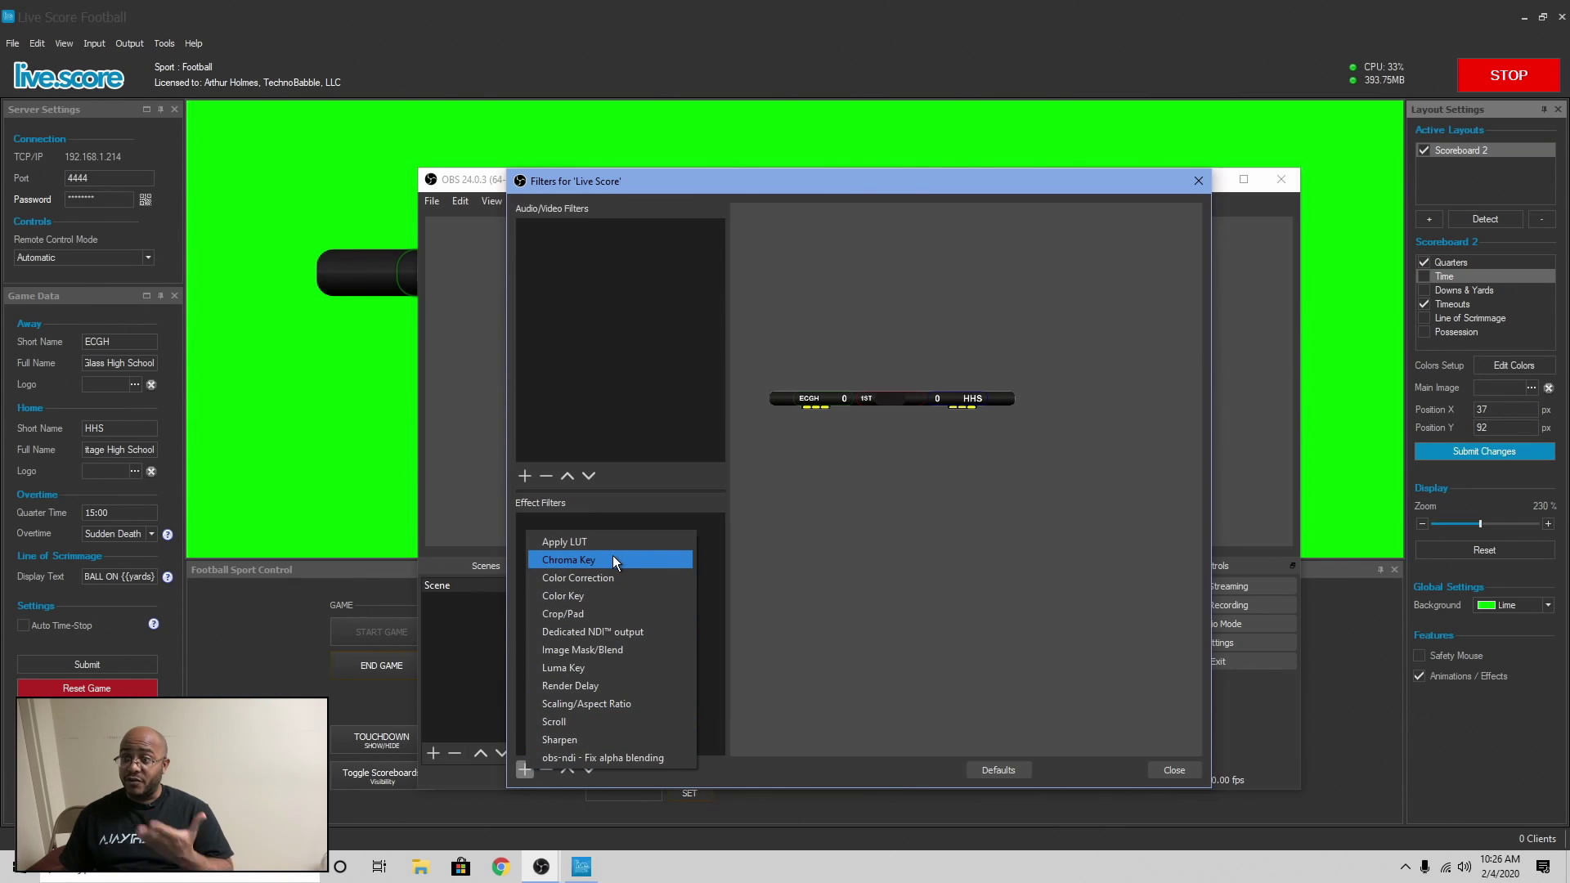
pyautogui.click(828, 674)
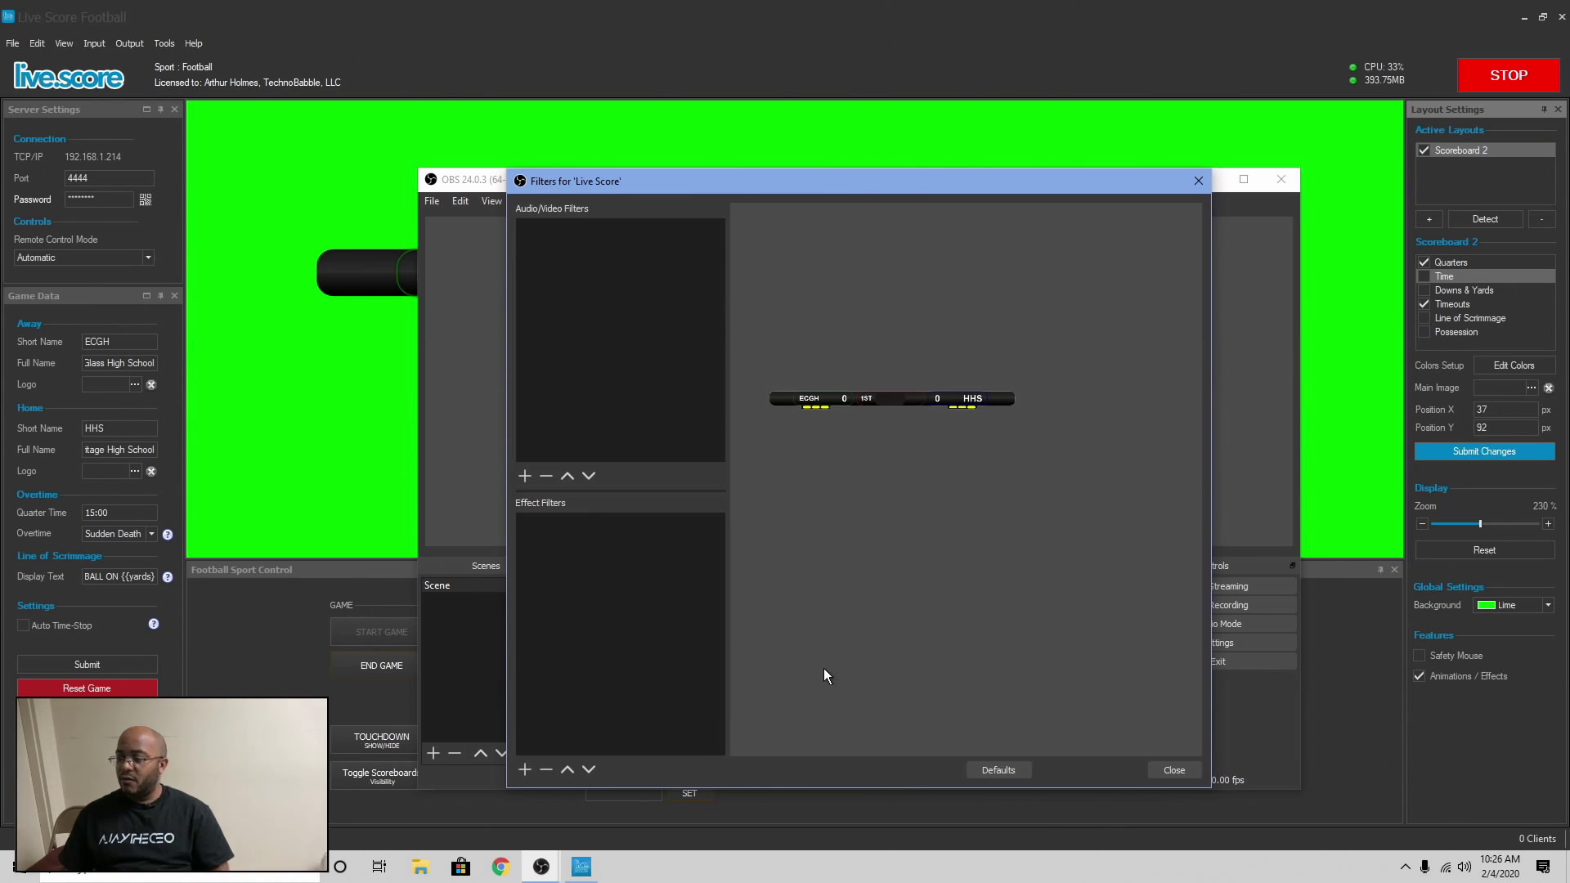
pyautogui.click(1176, 770)
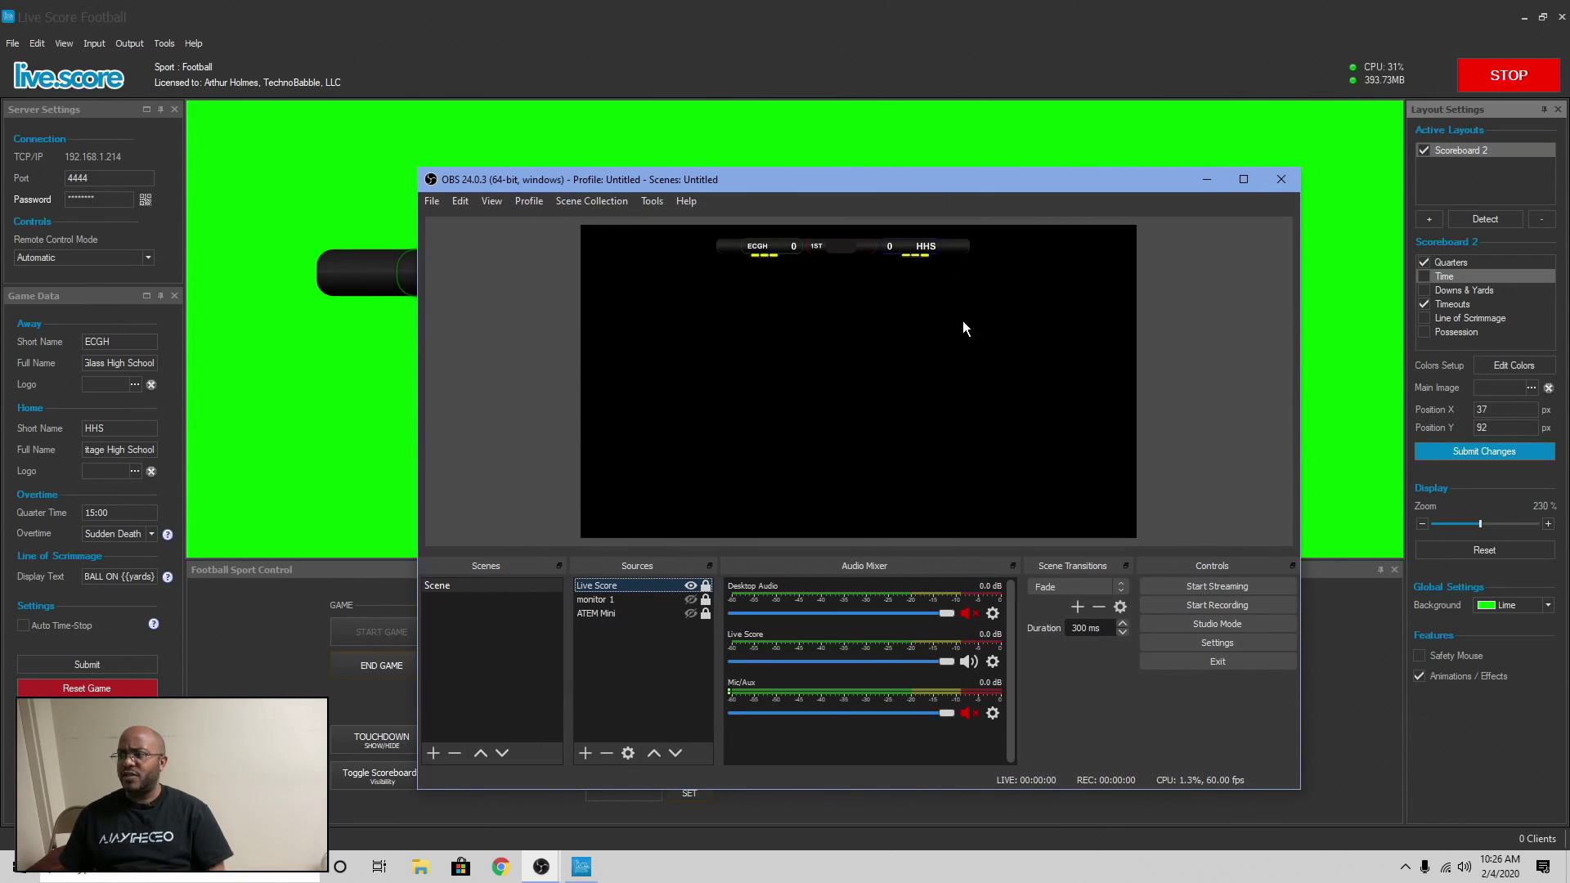
# Close OBS Studio to return to the Live Score Football scoreboard.
pyautogui.click(1282, 180)
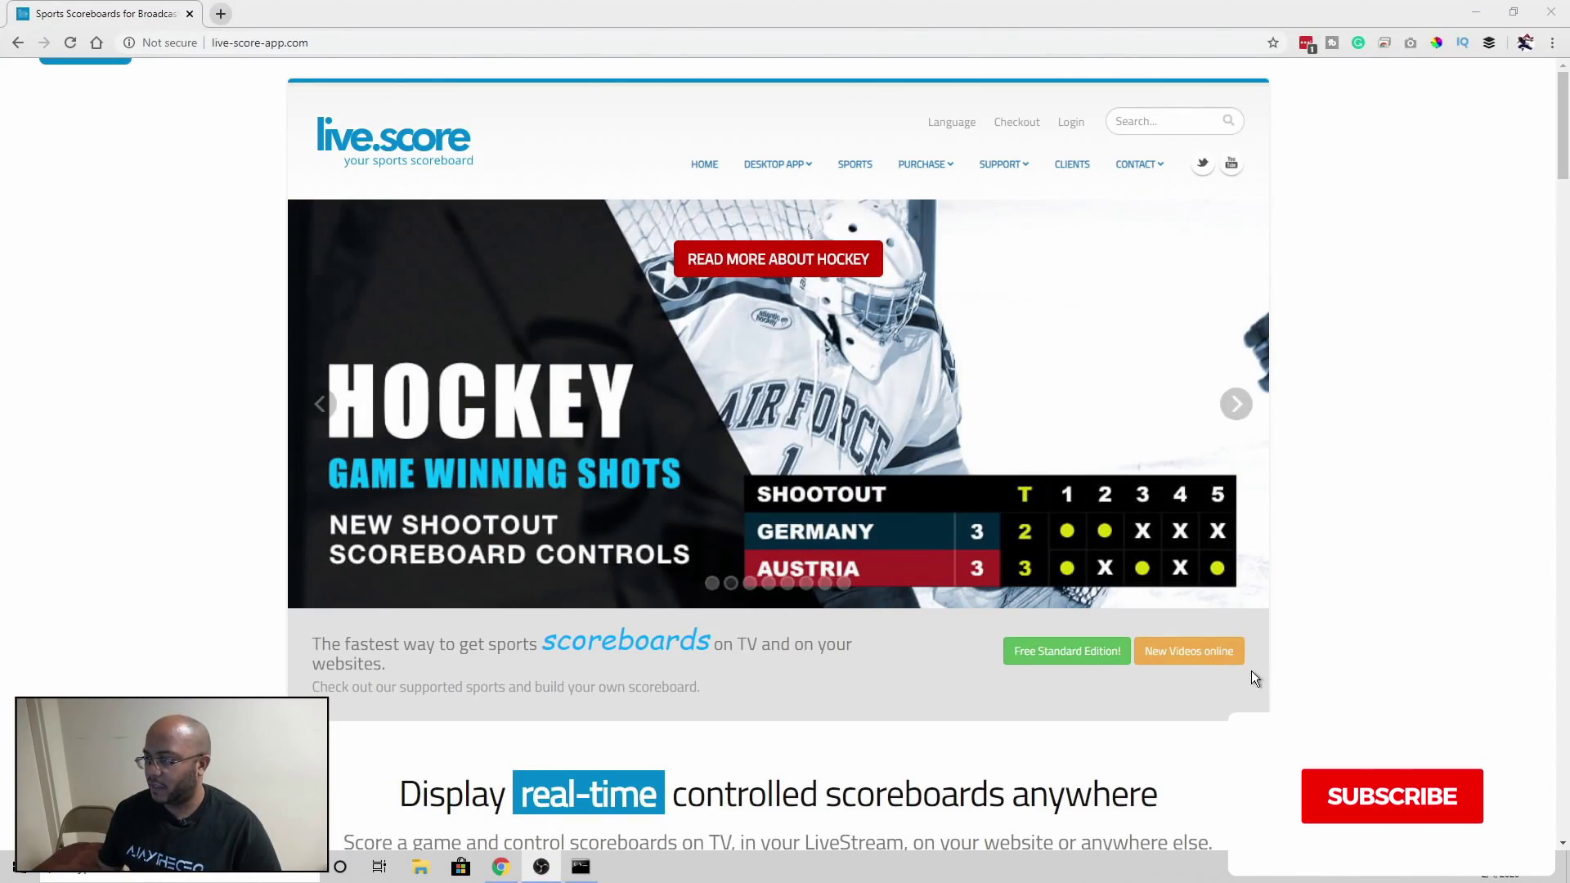
pyautogui.moveTo(981, 378)
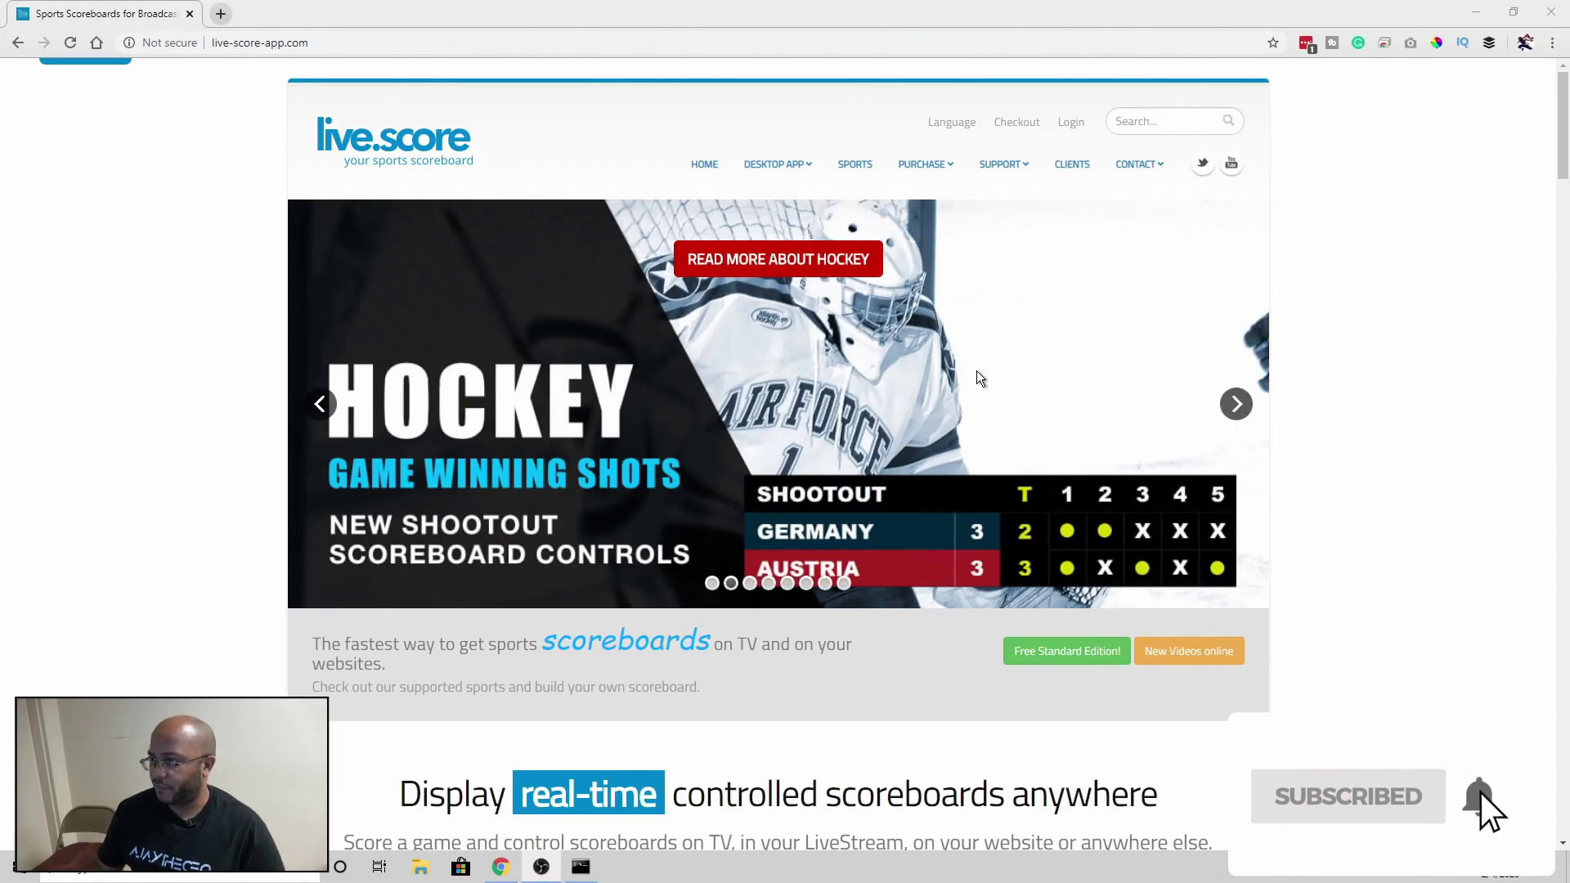
pyautogui.scroll(-3, 1128, 587)
pyautogui.scroll(-3, 655, 536)
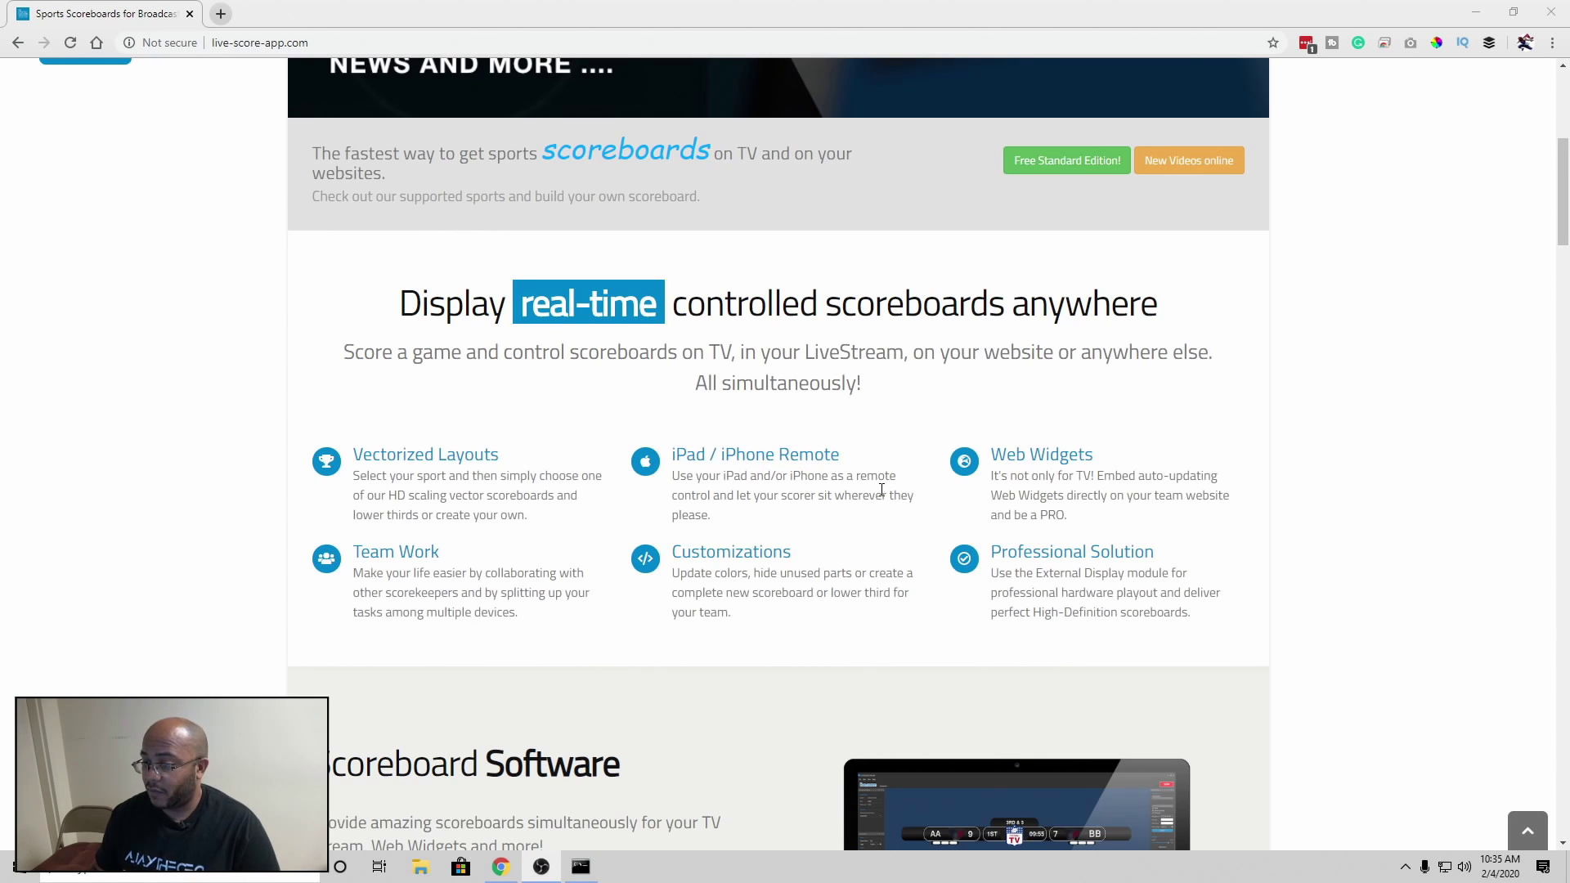
pyautogui.scroll(-4, 536, 571)
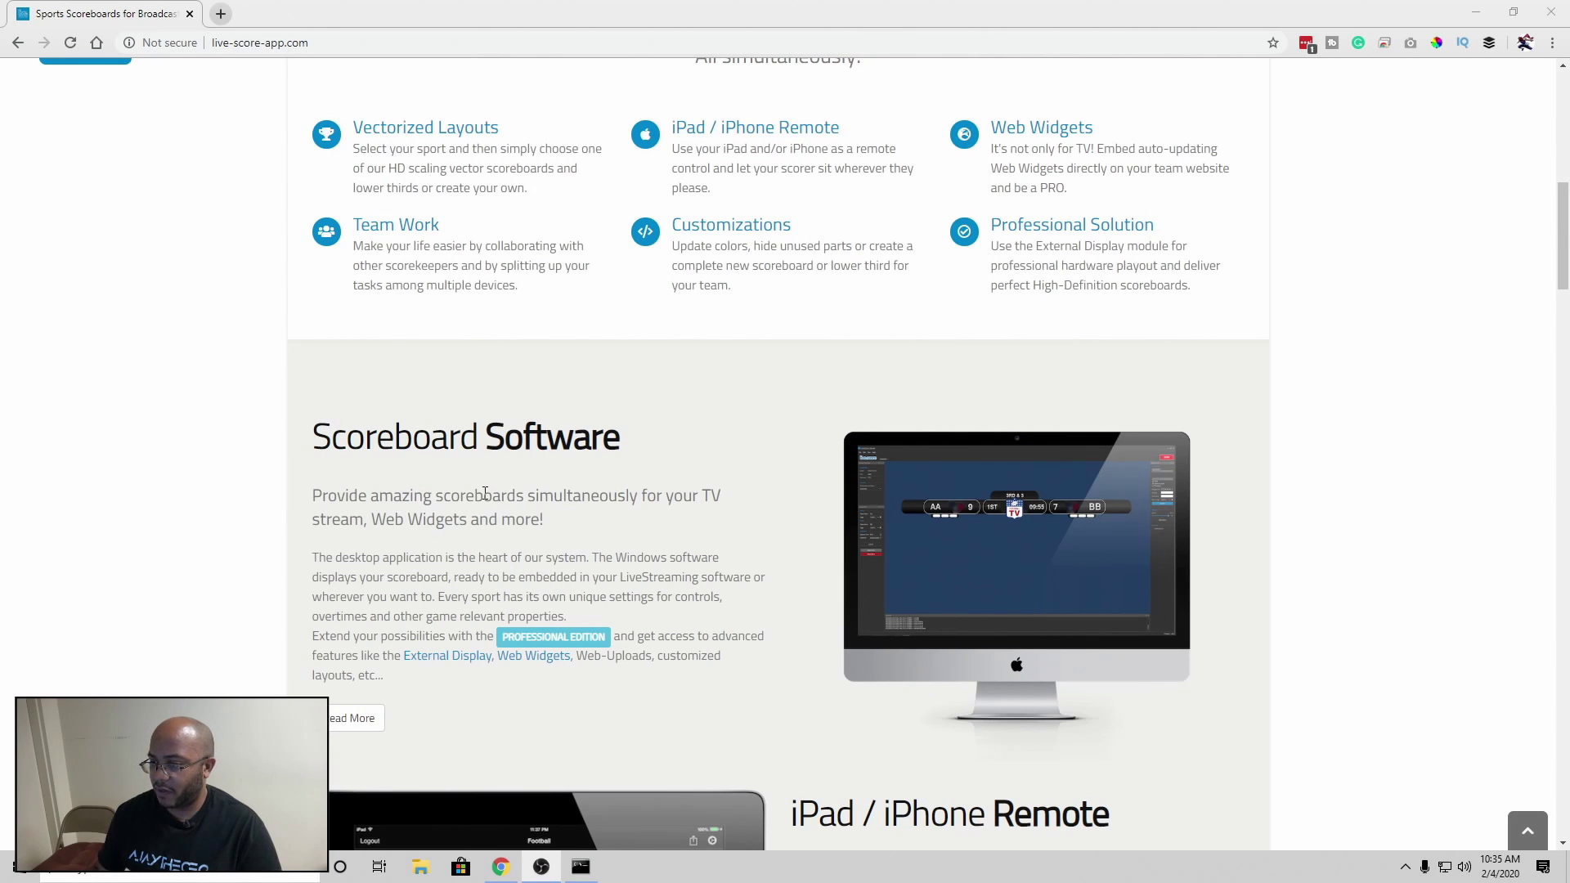
pyautogui.scroll(-4, 615, 515)
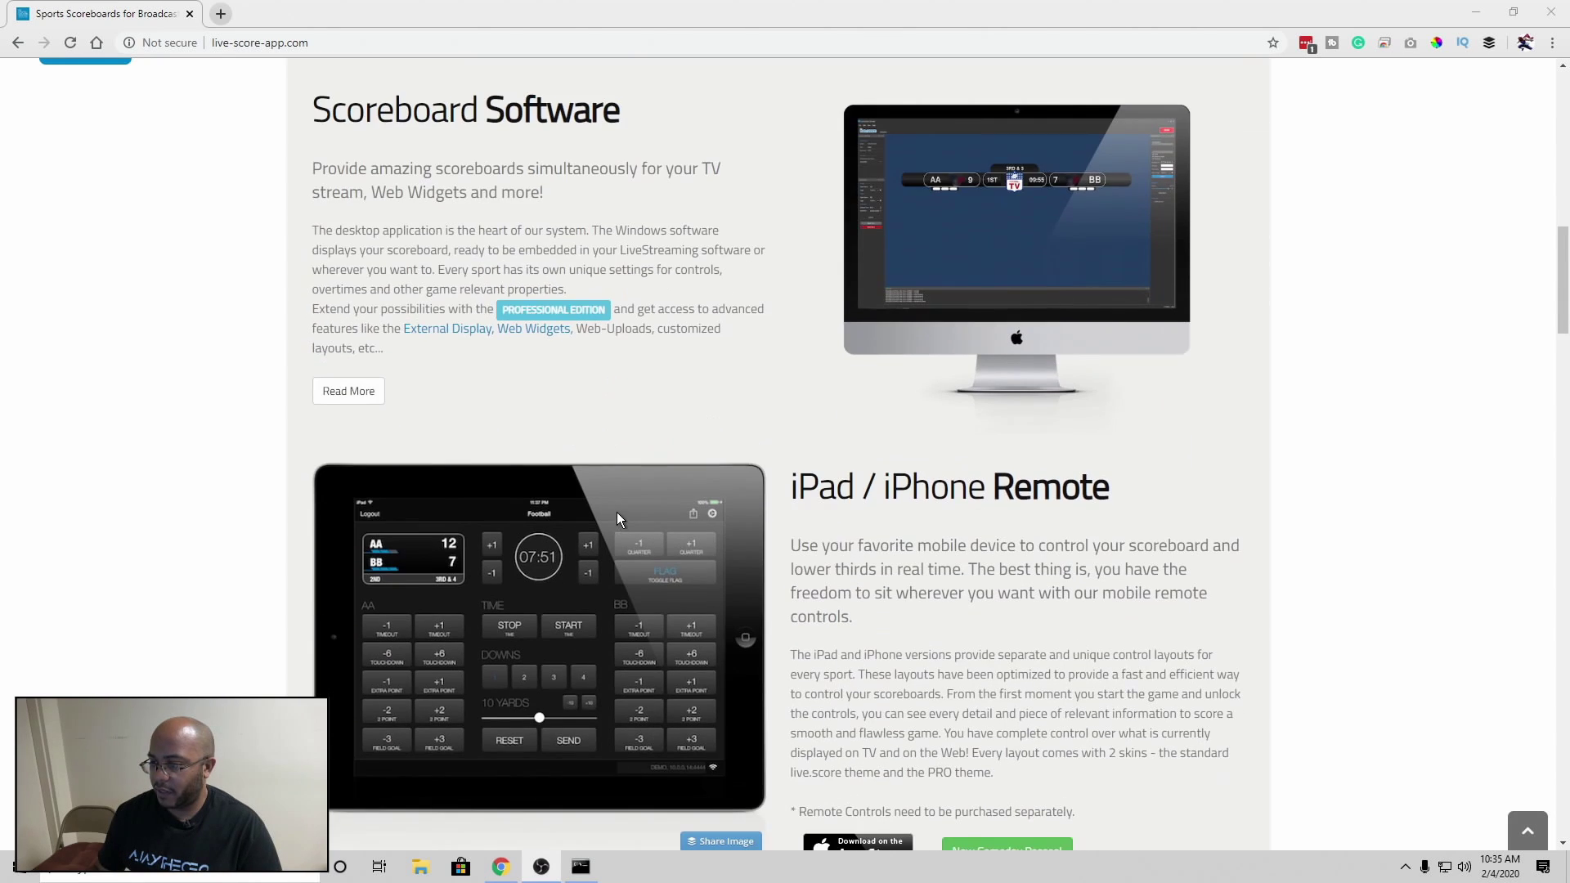
pyautogui.scroll(-2, 431, 482)
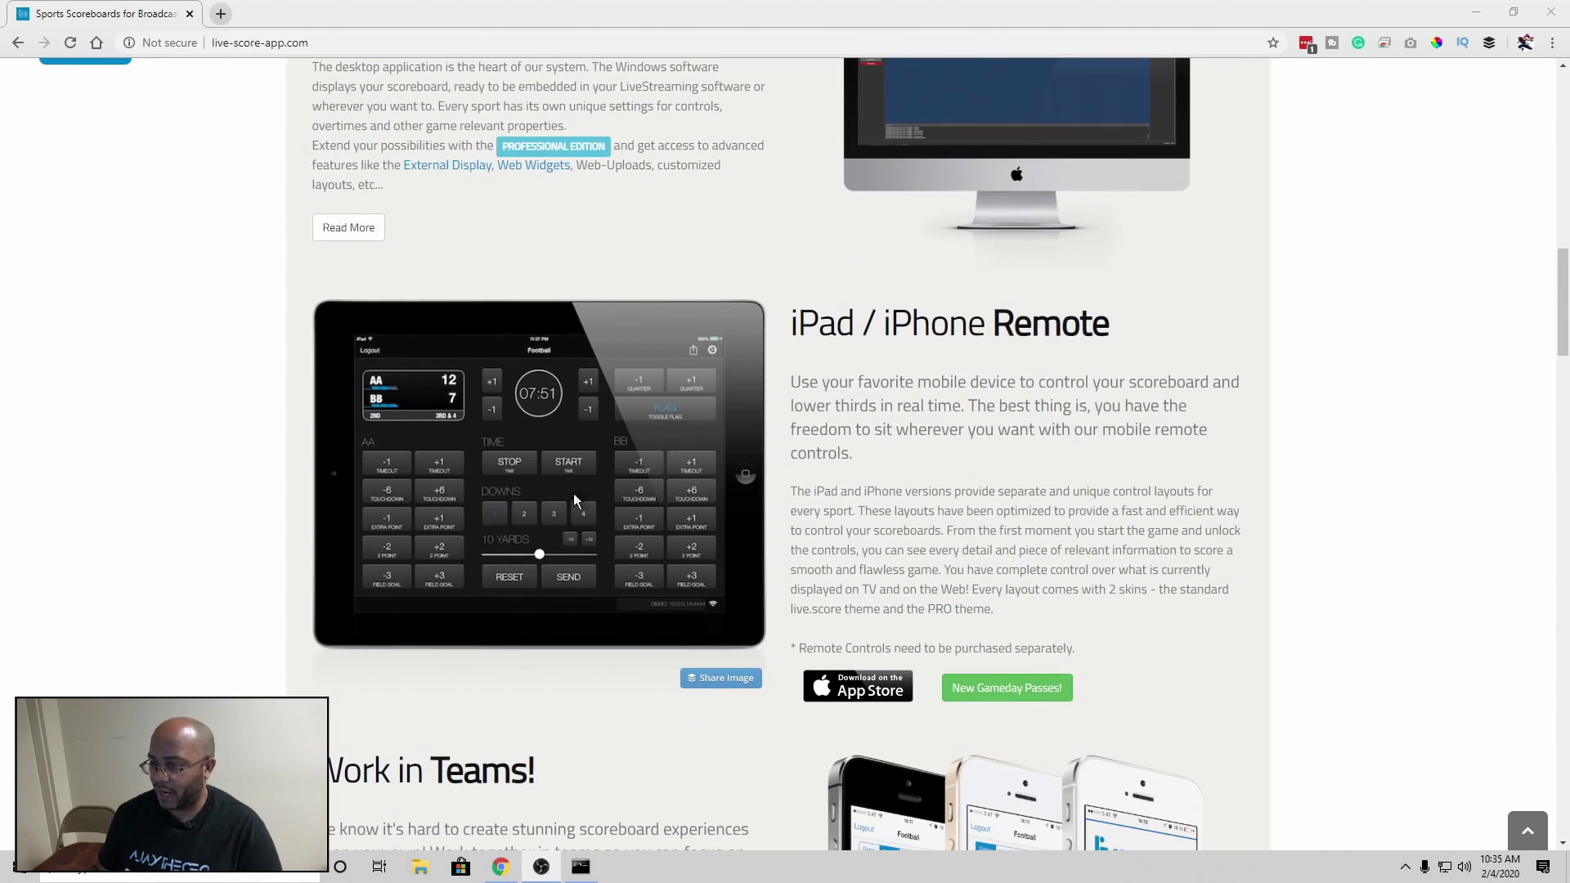
pyautogui.scroll(-4, 635, 551)
pyautogui.scroll(-4, 631, 551)
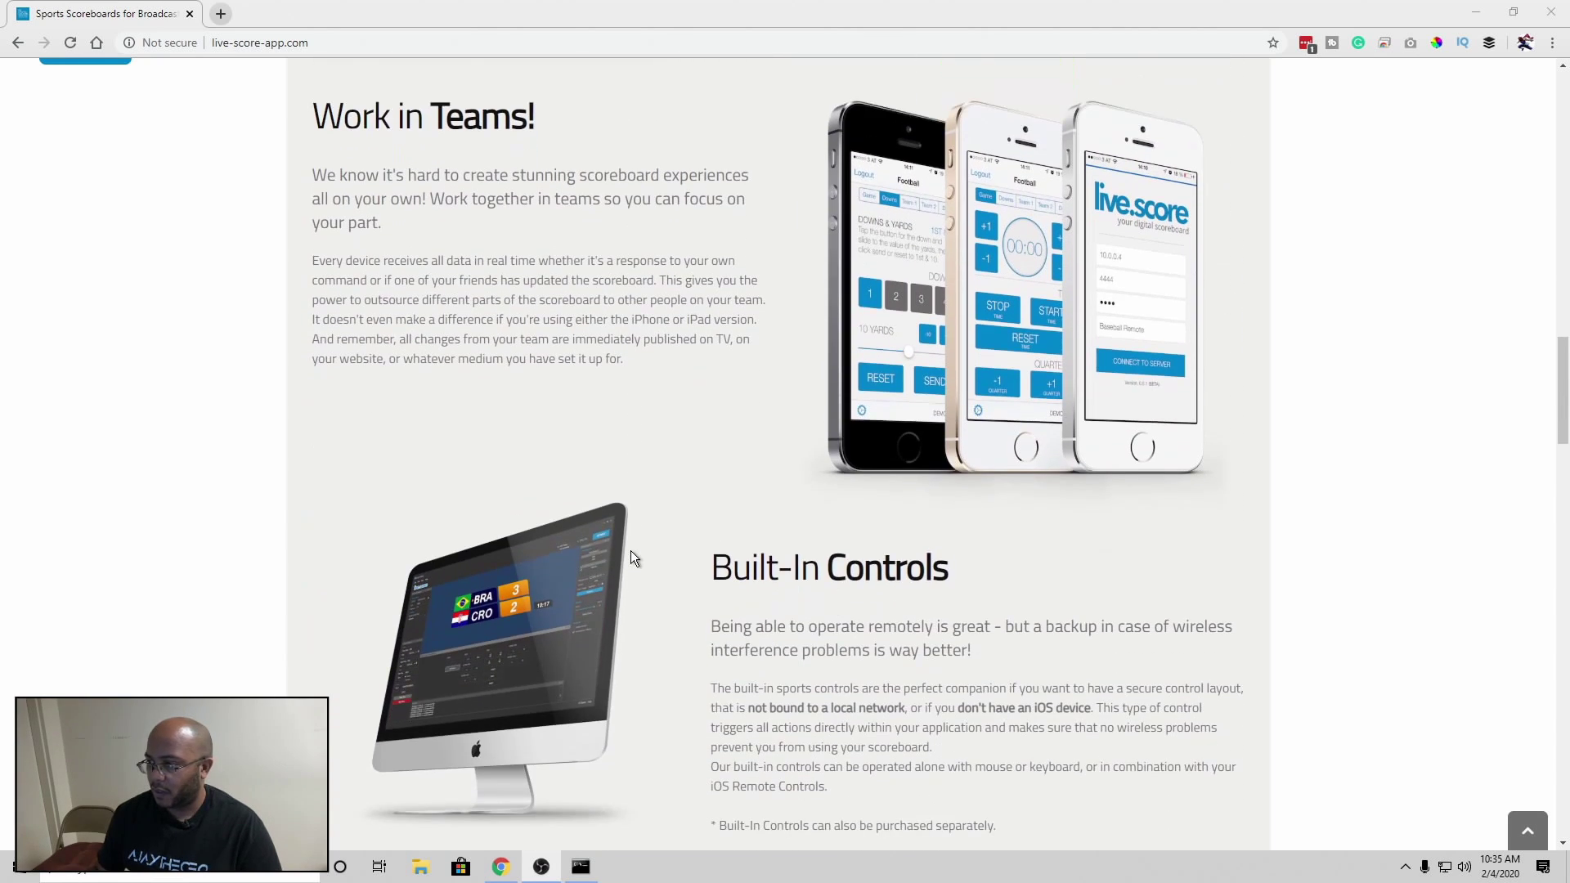
pyautogui.scroll(-7, 631, 551)
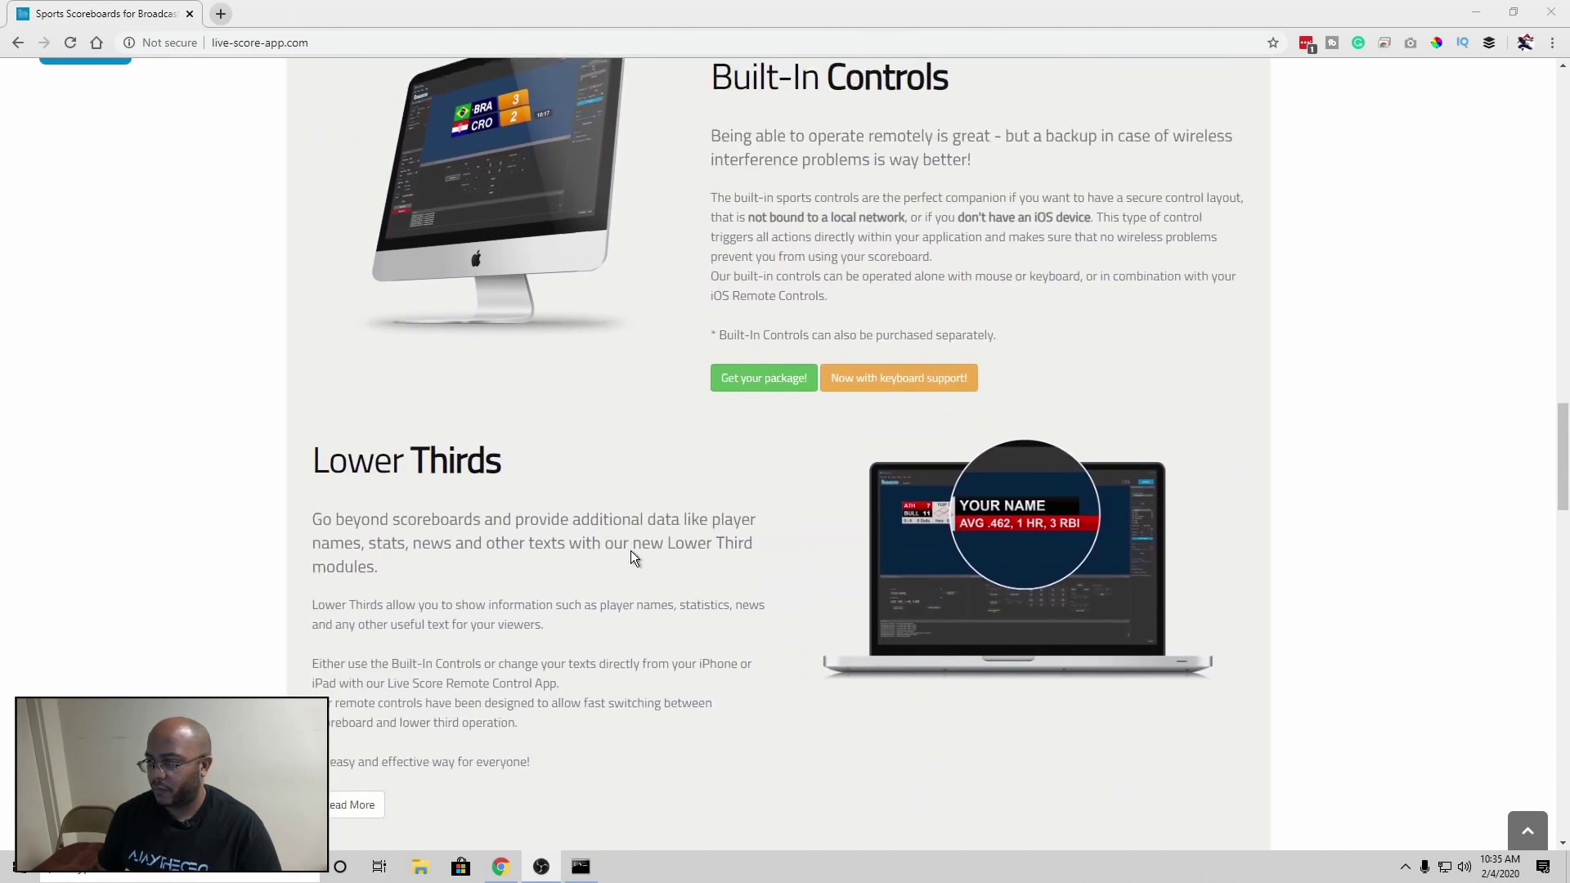
pyautogui.scroll(-8, 630, 551)
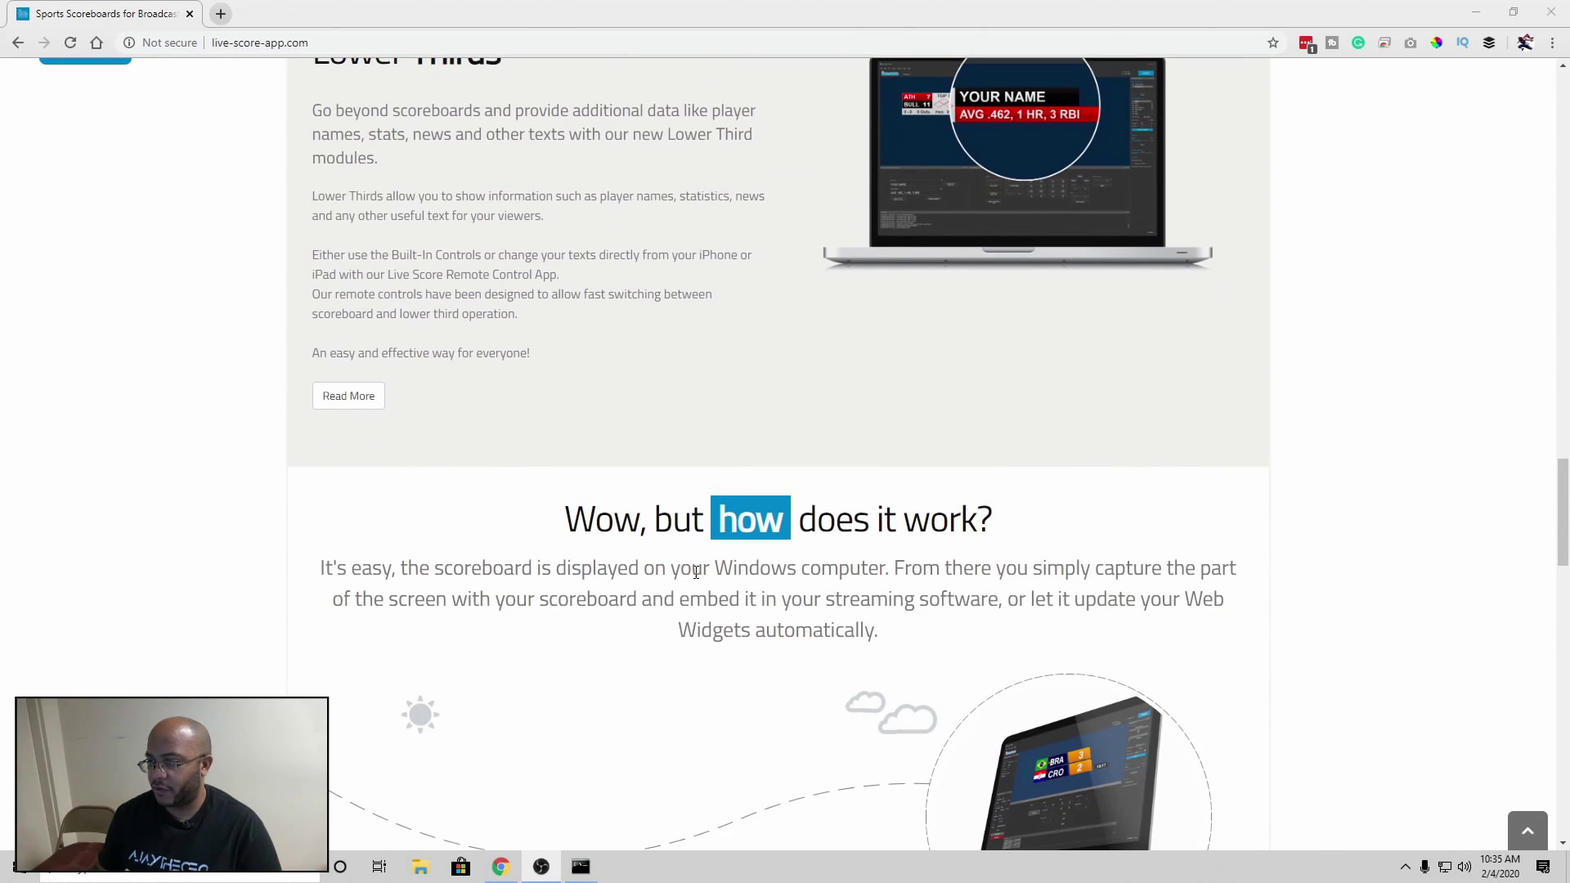
pyautogui.scroll(-1, 660, 613)
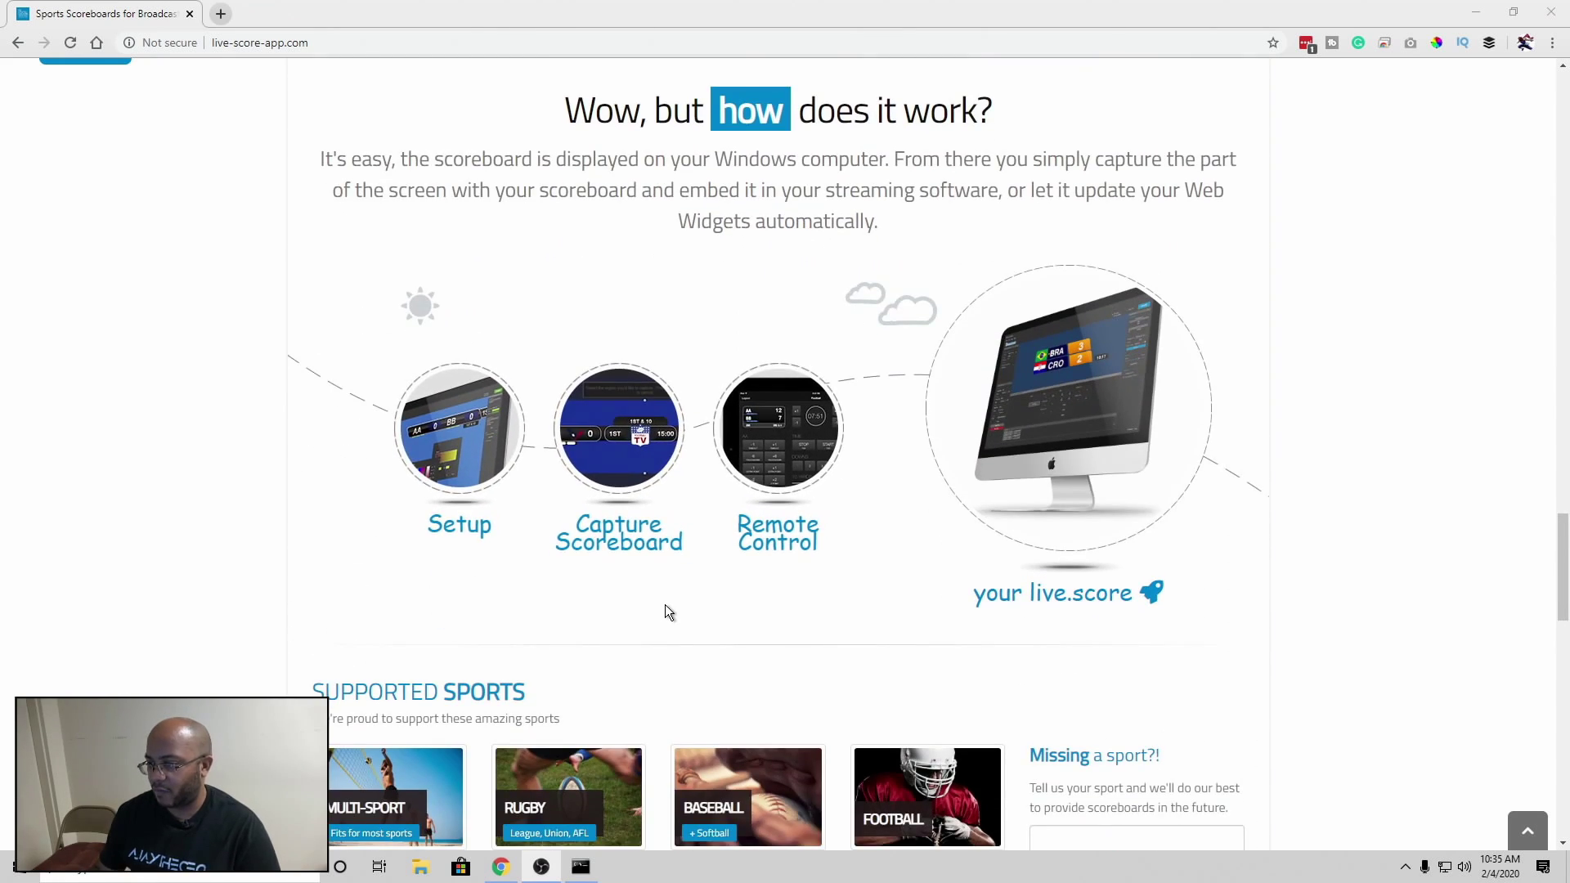
pyautogui.scroll(-6, 665, 610)
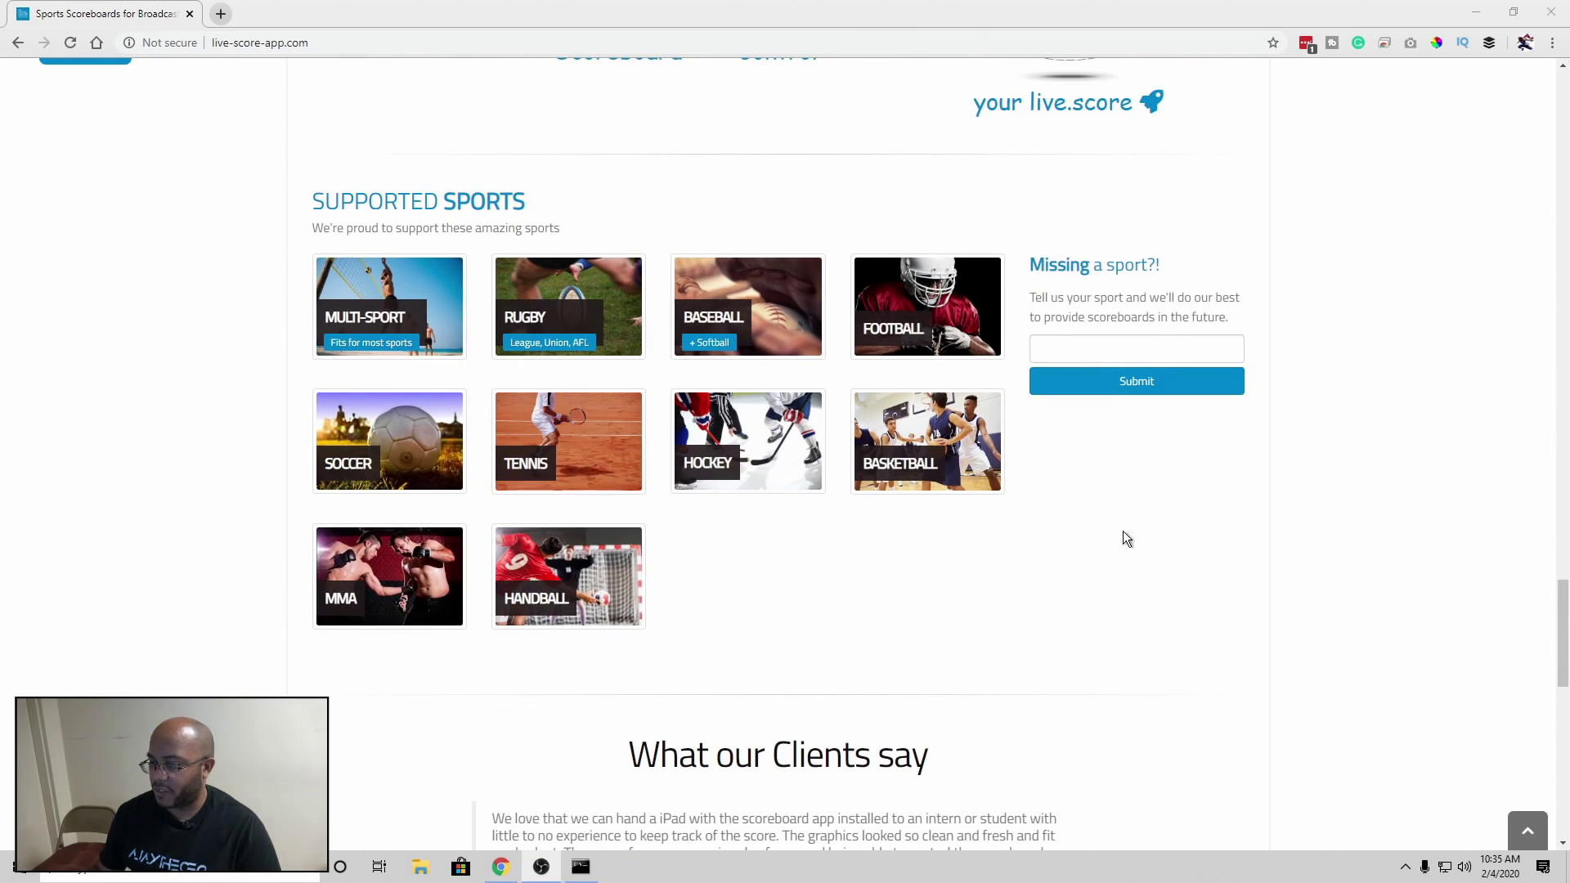
pyautogui.scroll(20, 1127, 541)
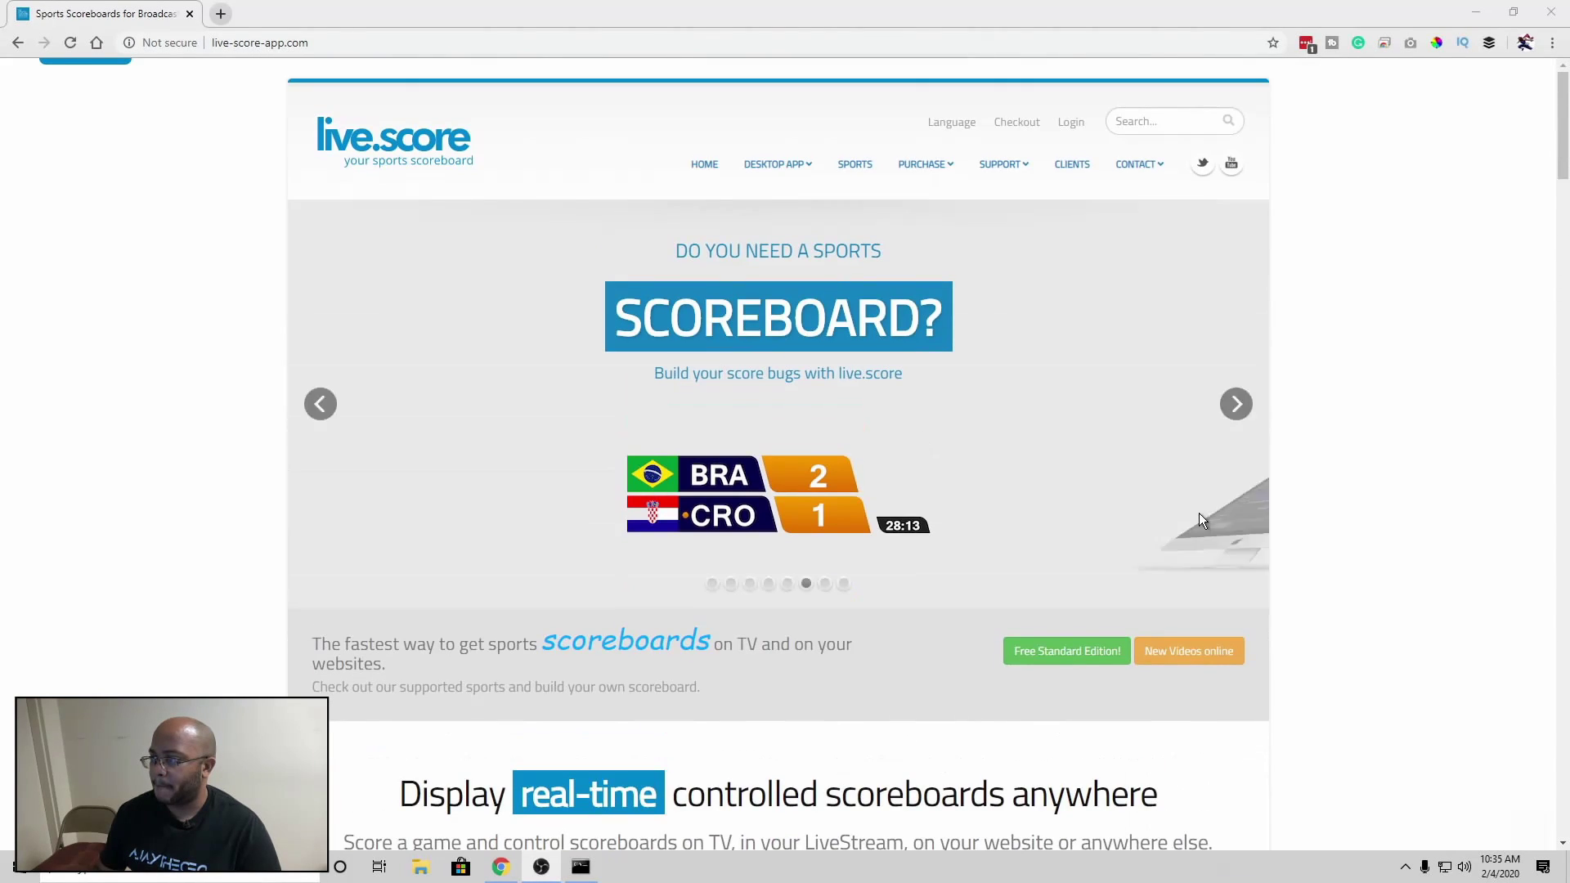
# Open the Products page and switch the display currency to USD | US Dollar.
pyautogui.moveTo(924, 168)
pyautogui.click(913, 210)
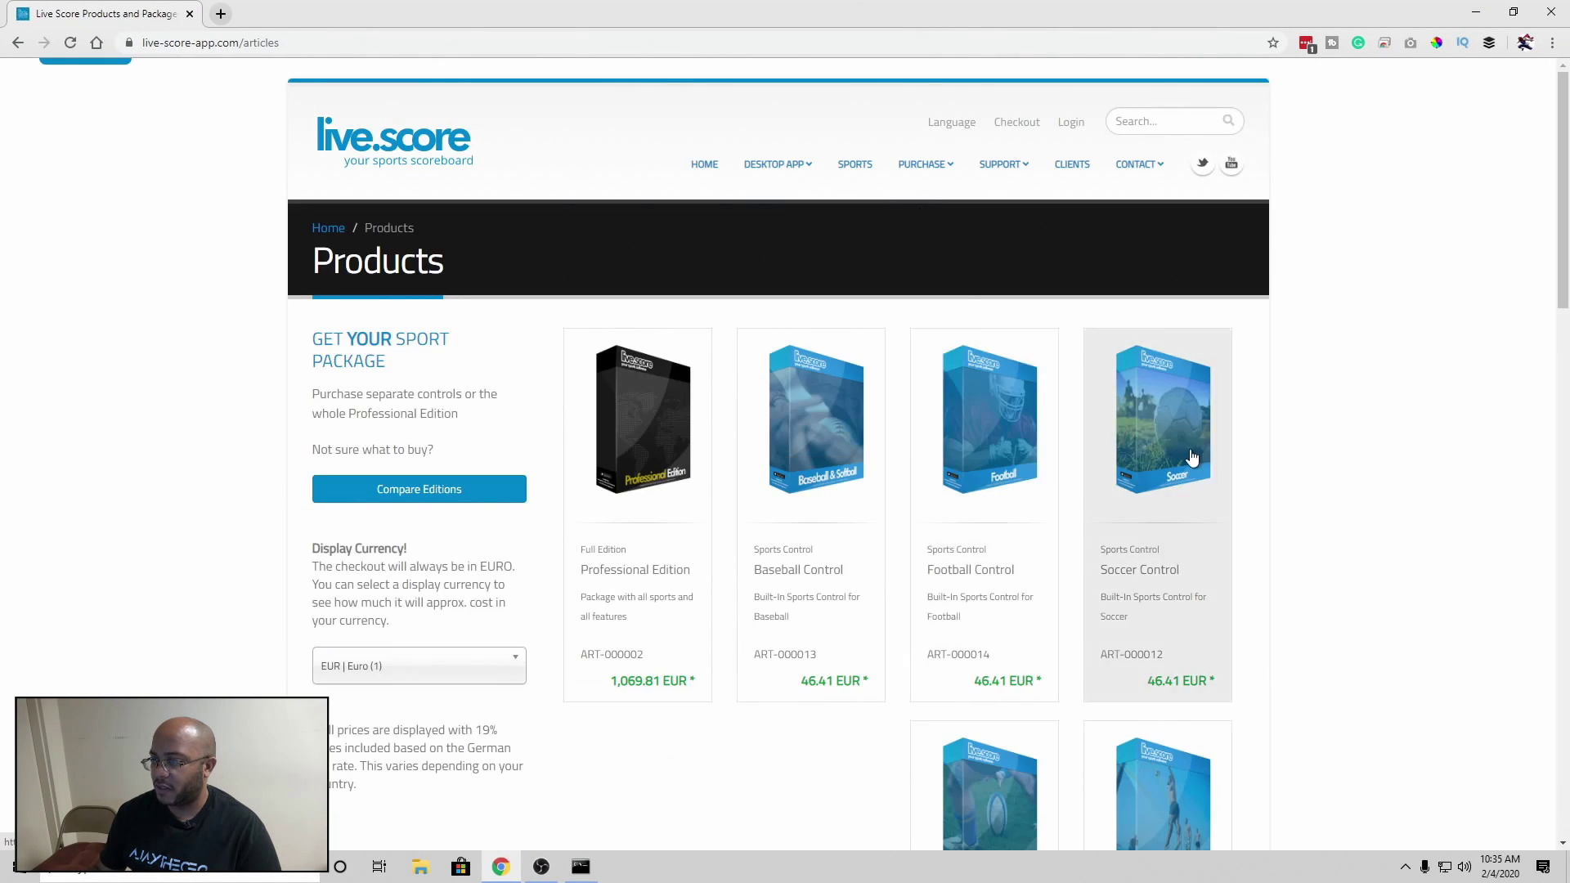
pyautogui.scroll(-1, 1257, 486)
pyautogui.click(448, 587)
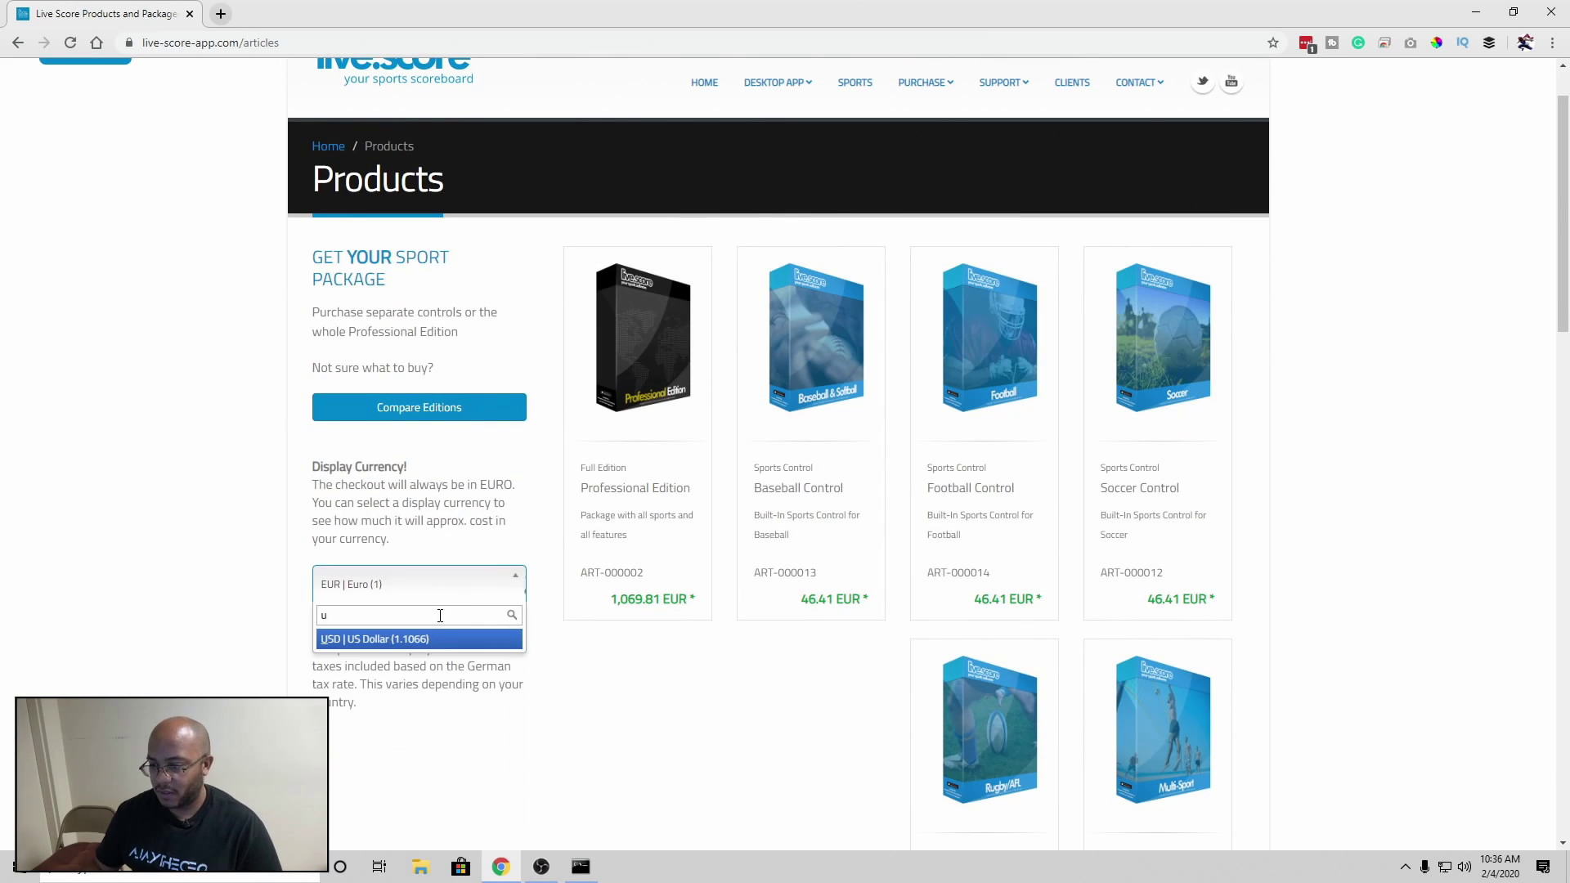
pyautogui.click(432, 641)
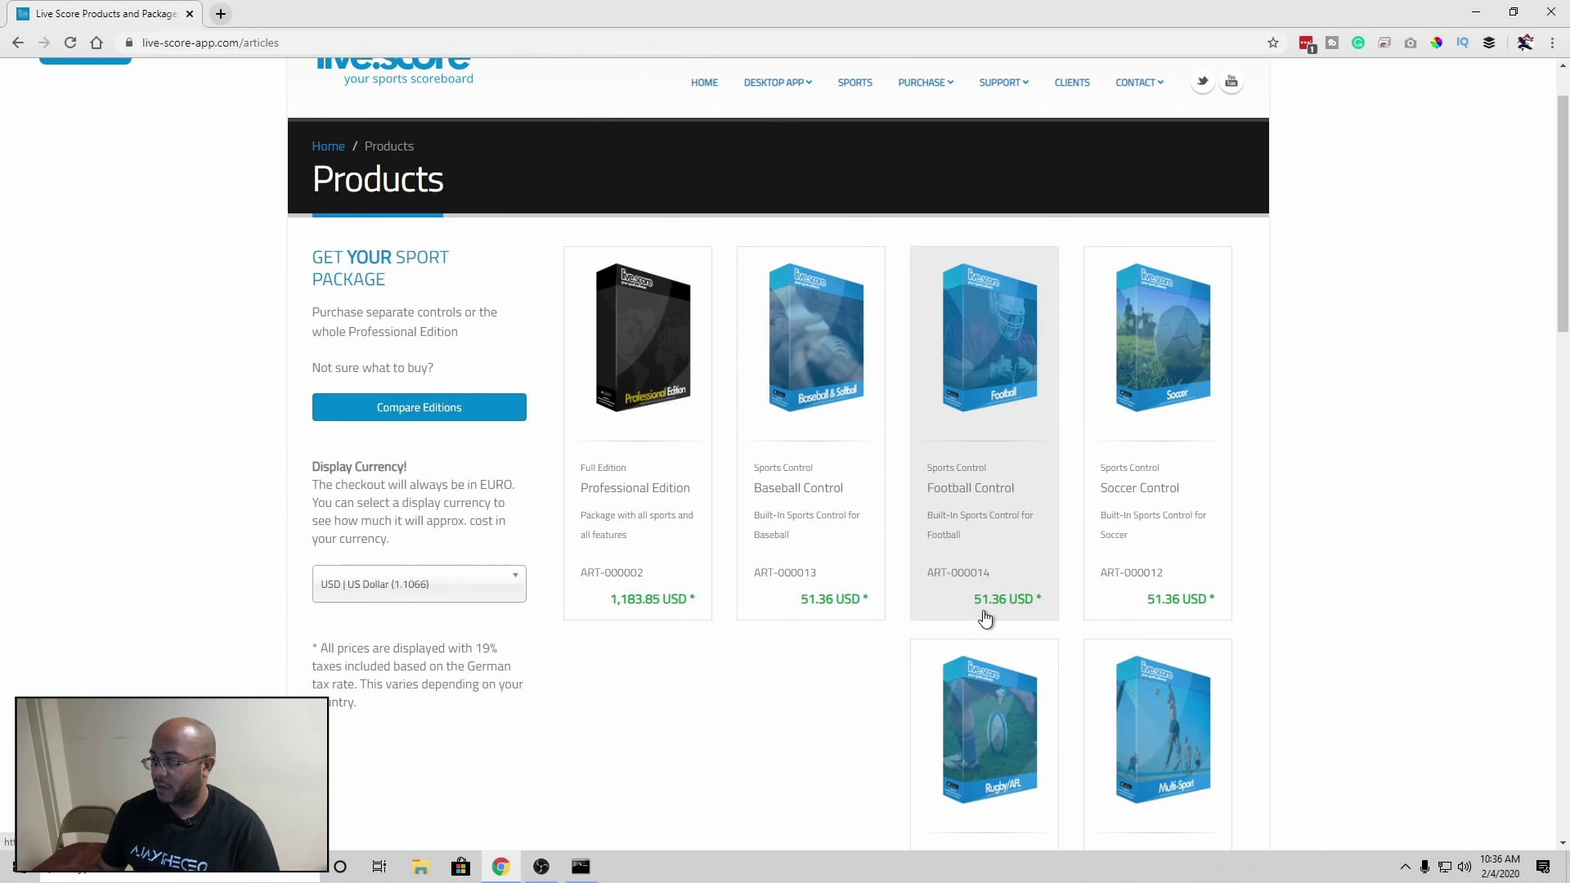
# Scroll through the products to review USD prices, e.g. Professional Edition at 1,183.85 USD.
pyautogui.scroll(-5, 973, 606)
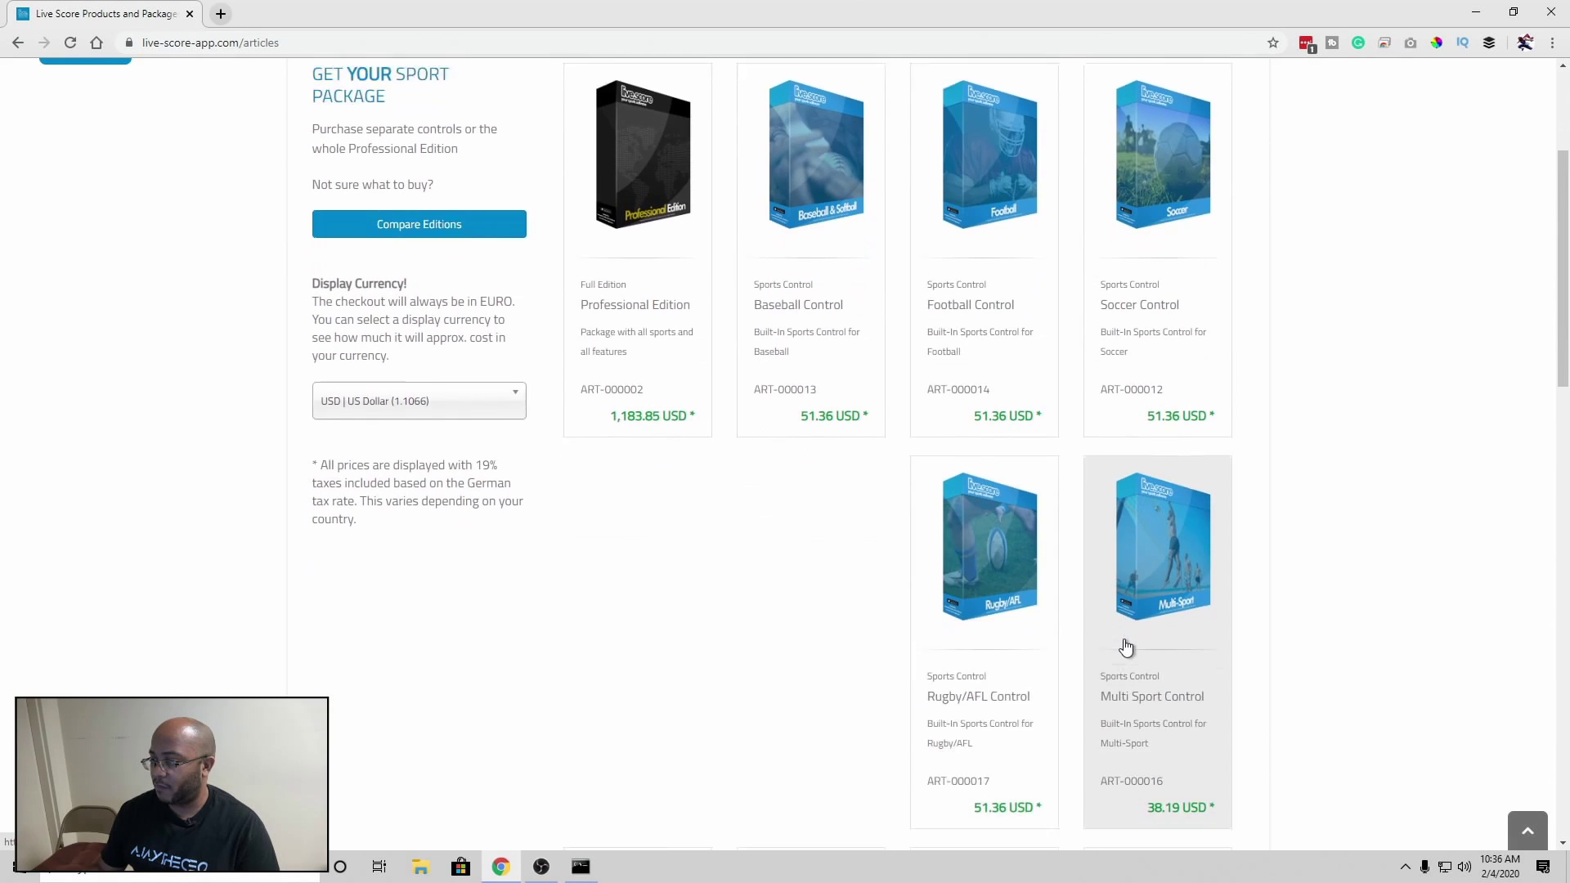
pyautogui.scroll(-4, 1119, 646)
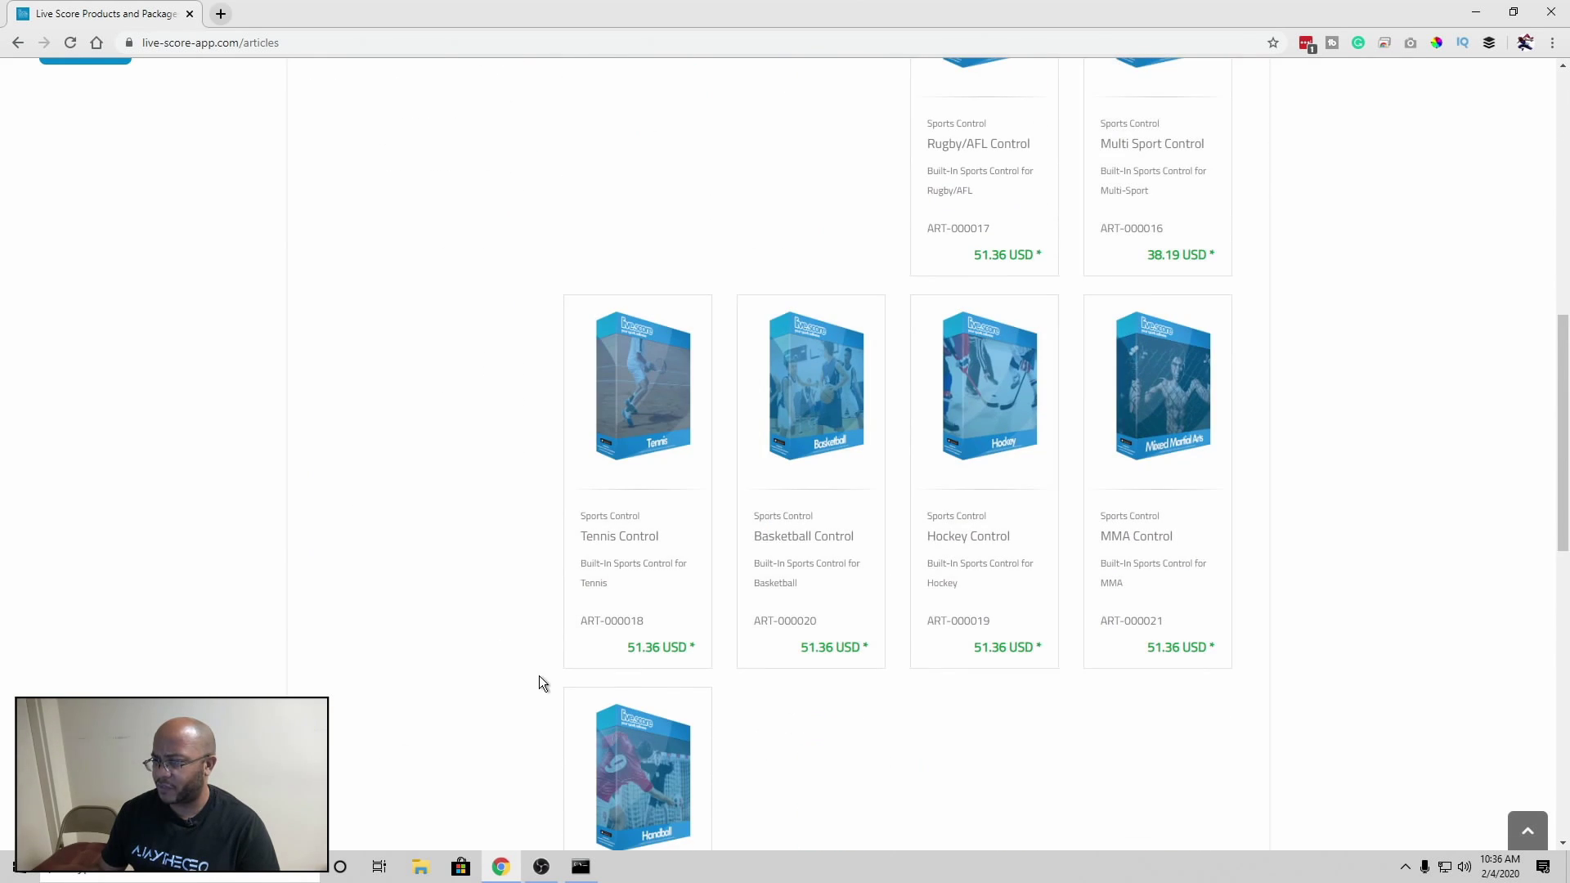
pyautogui.scroll(2, 811, 603)
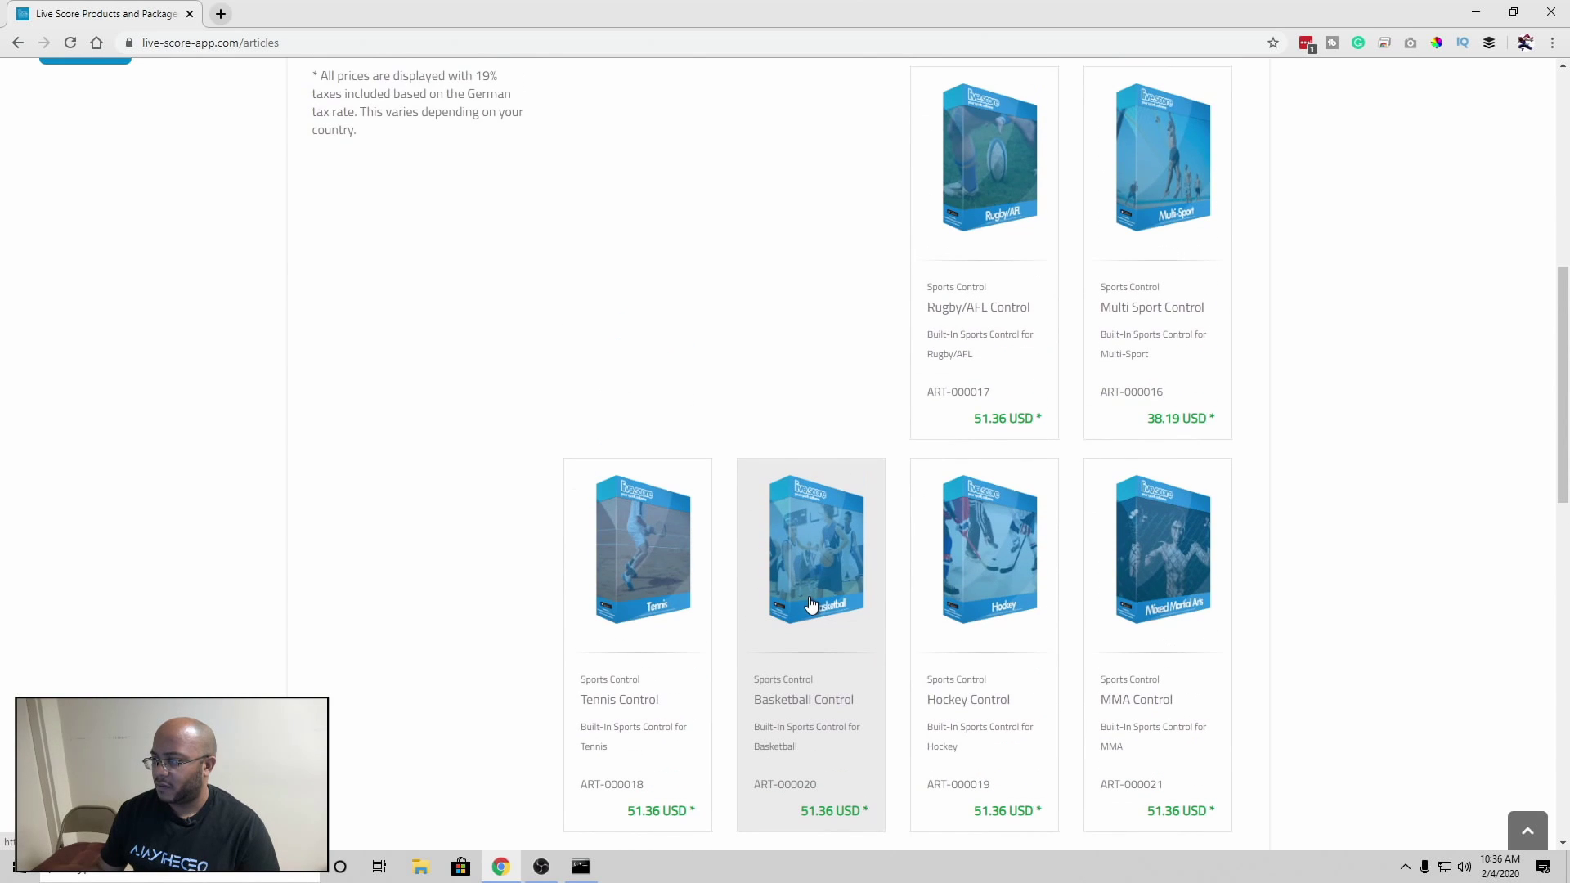
pyautogui.scroll(7, 808, 604)
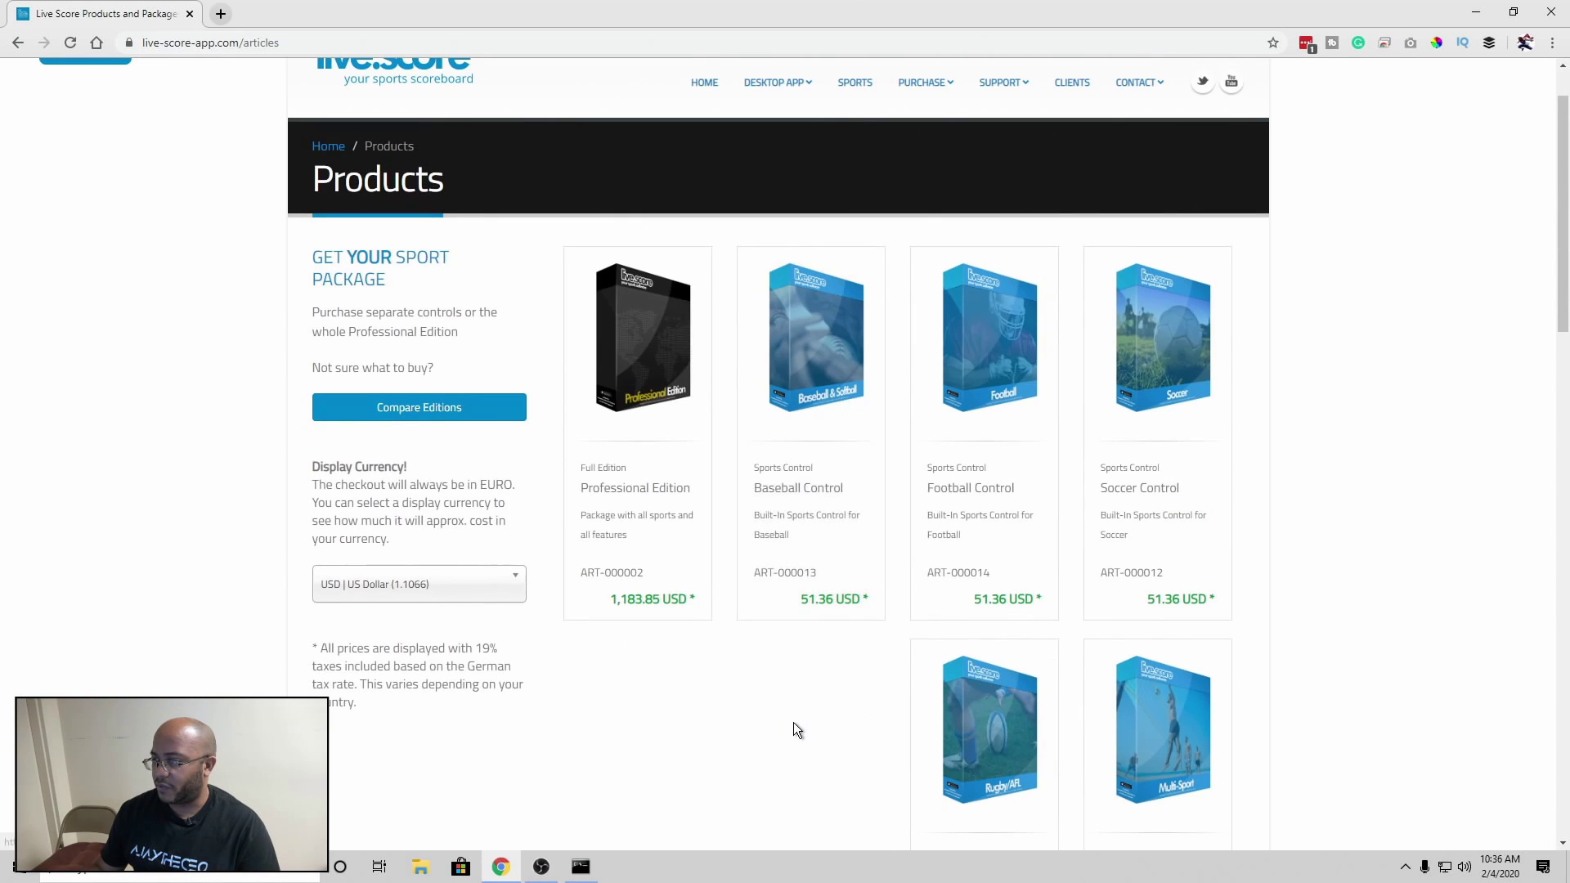
pyautogui.scroll(-6, 792, 723)
pyautogui.scroll(-6, 1166, 743)
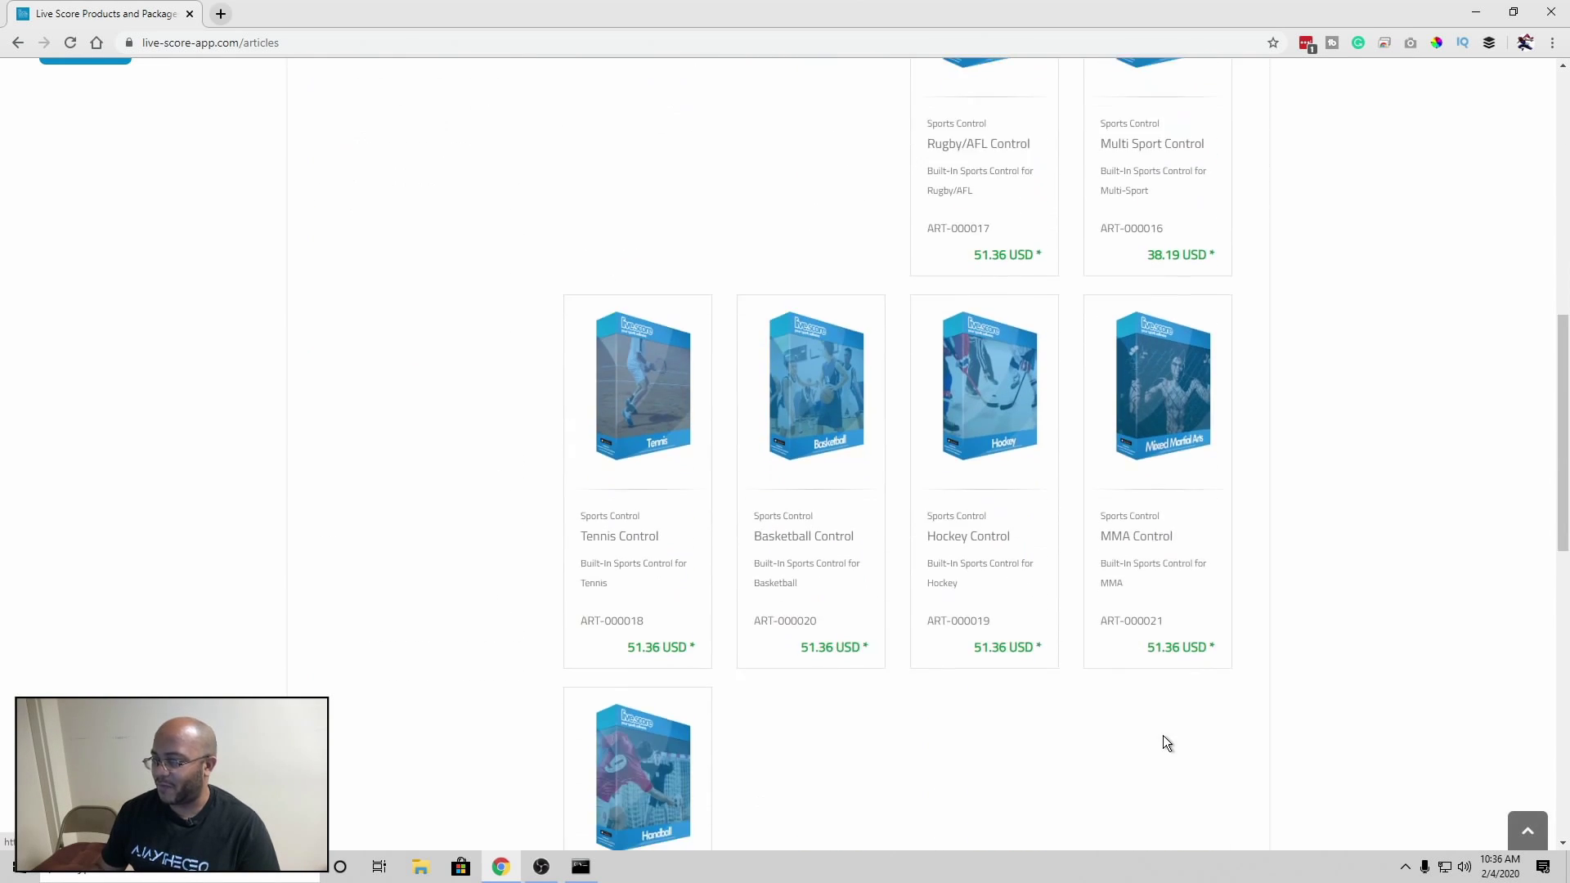
pyautogui.scroll(15, 1120, 724)
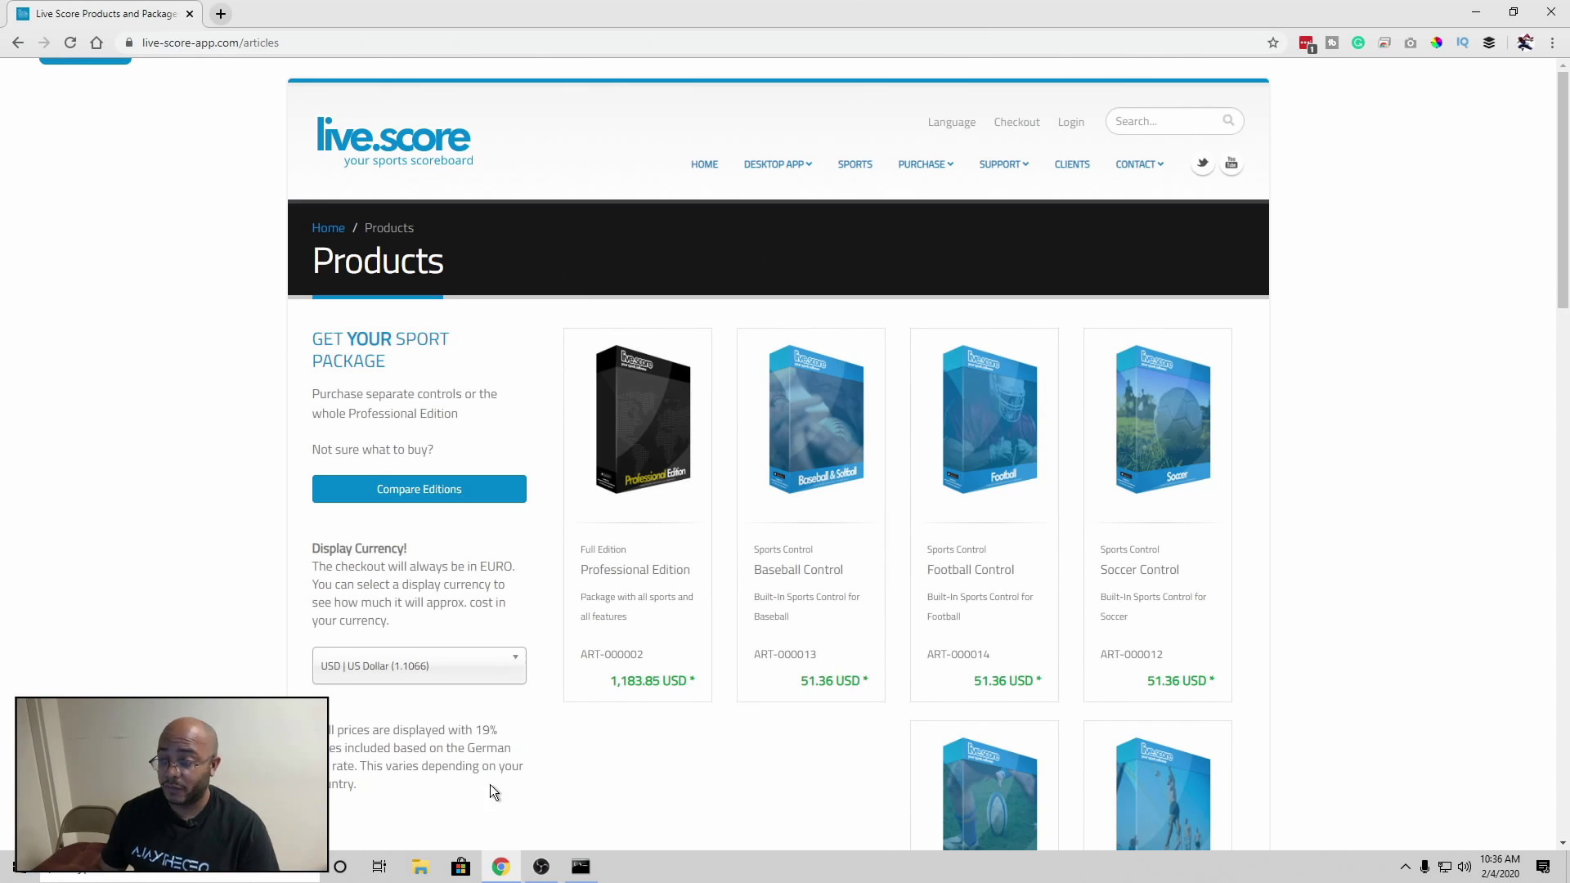
pyautogui.scroll(-5, 489, 789)
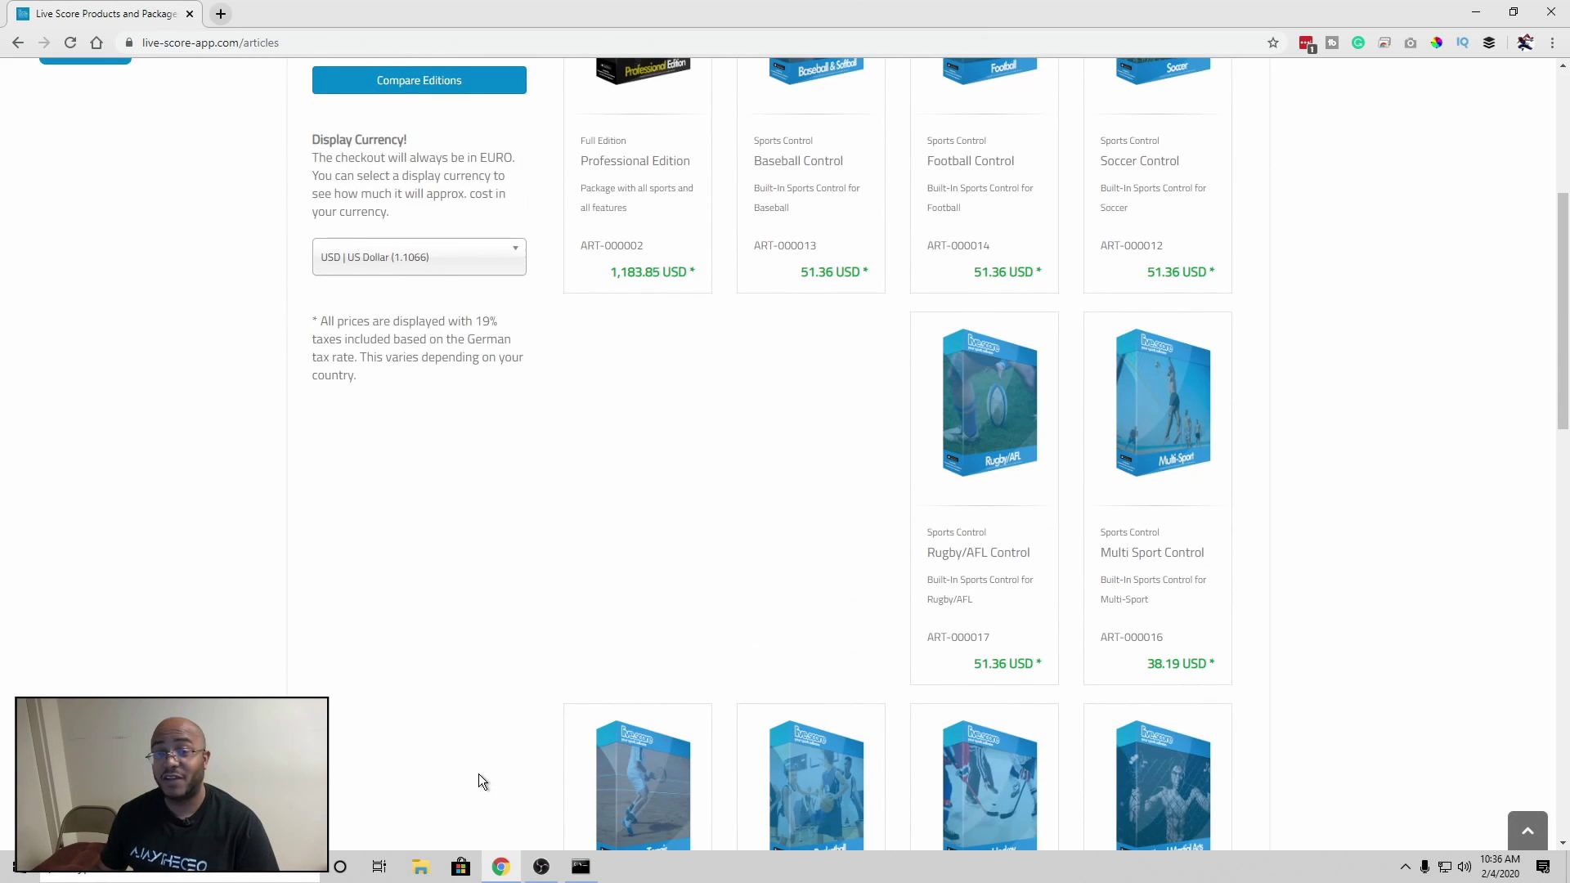
pyautogui.scroll(-5, 463, 703)
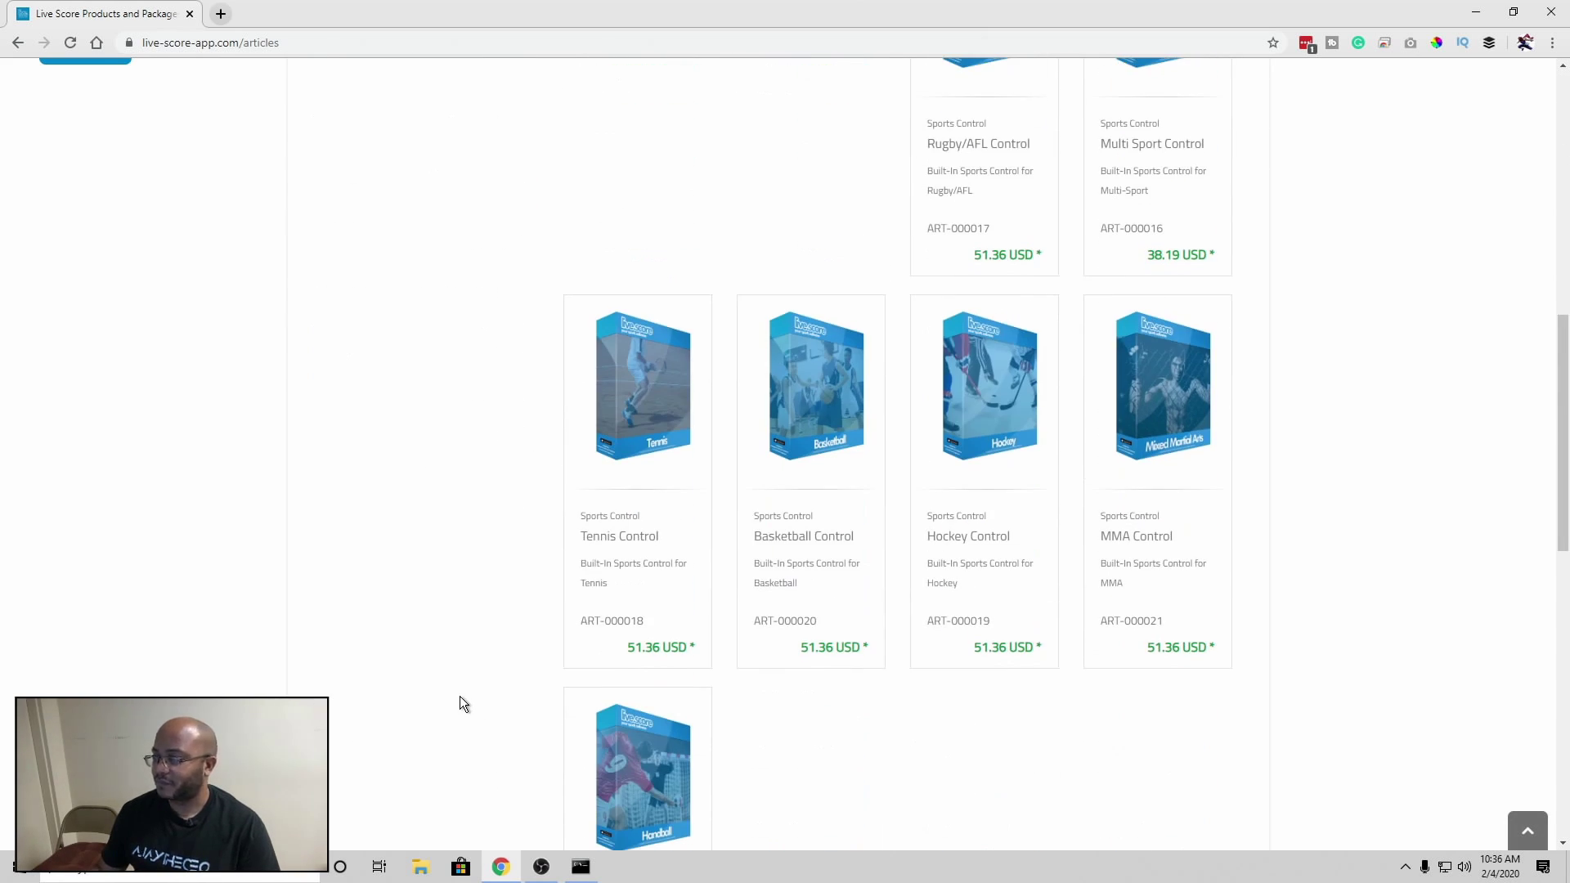
pyautogui.scroll(-4, 460, 697)
pyautogui.scroll(6, 459, 699)
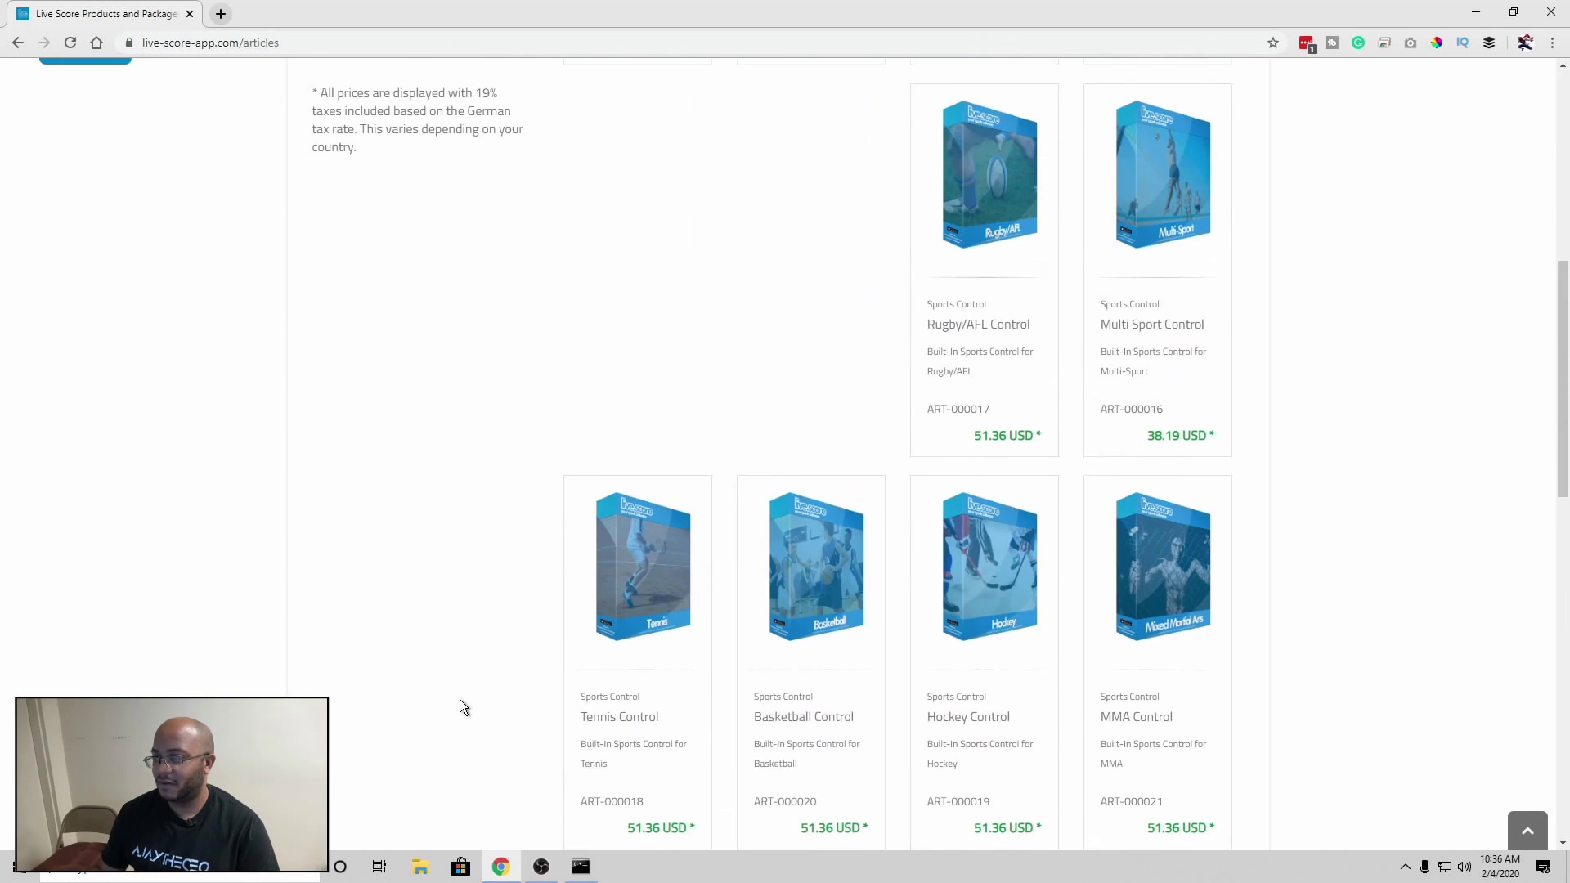
pyautogui.scroll(9, 460, 699)
pyautogui.scroll(-20, 459, 700)
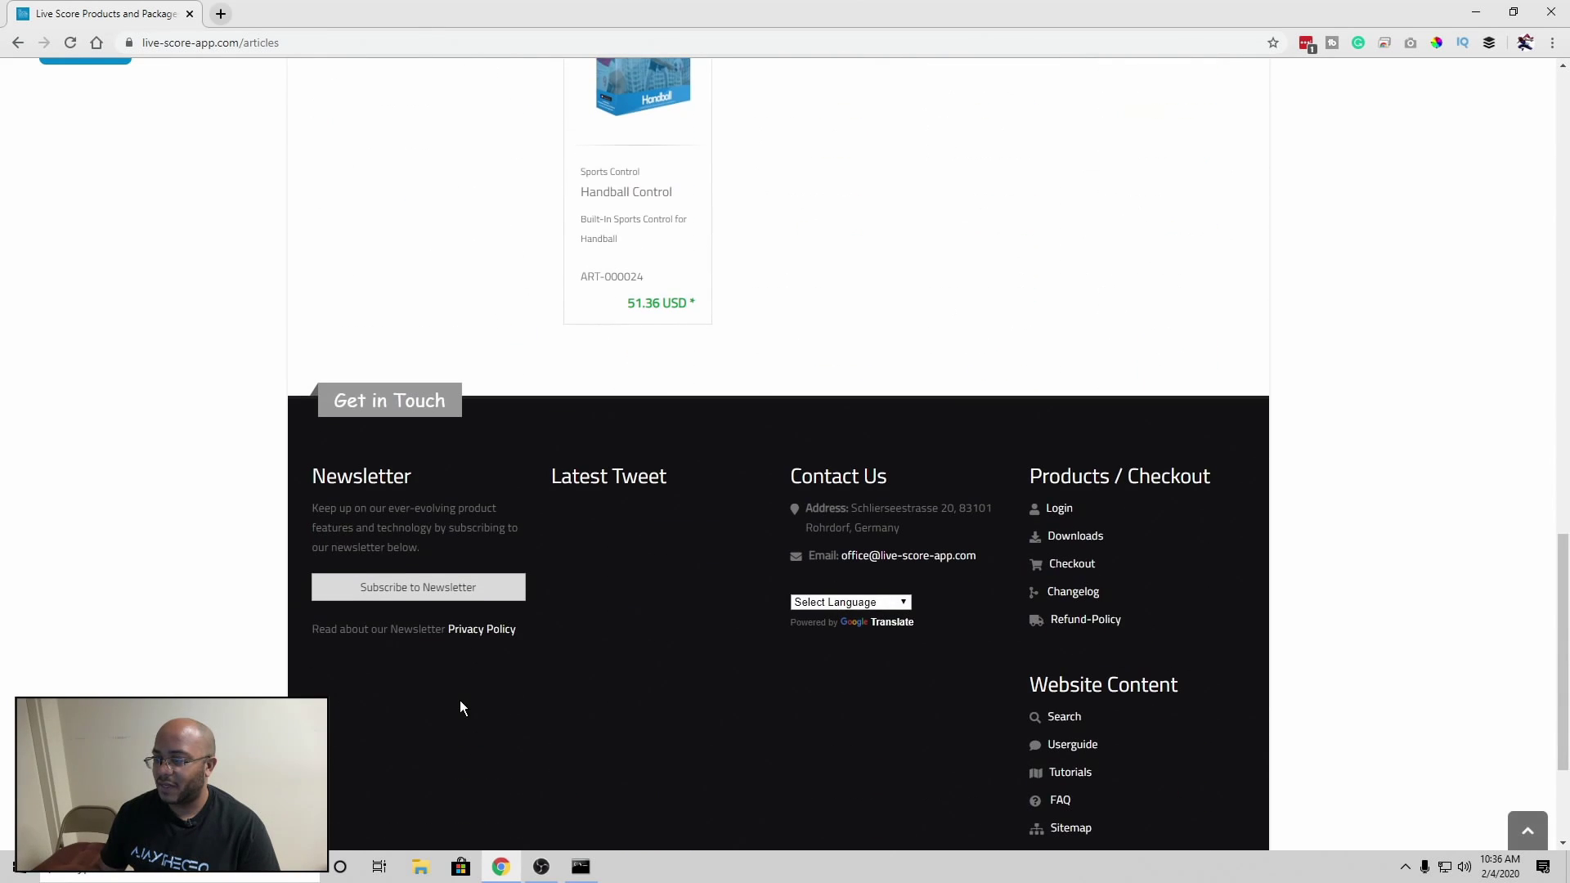
pyautogui.scroll(15, 460, 700)
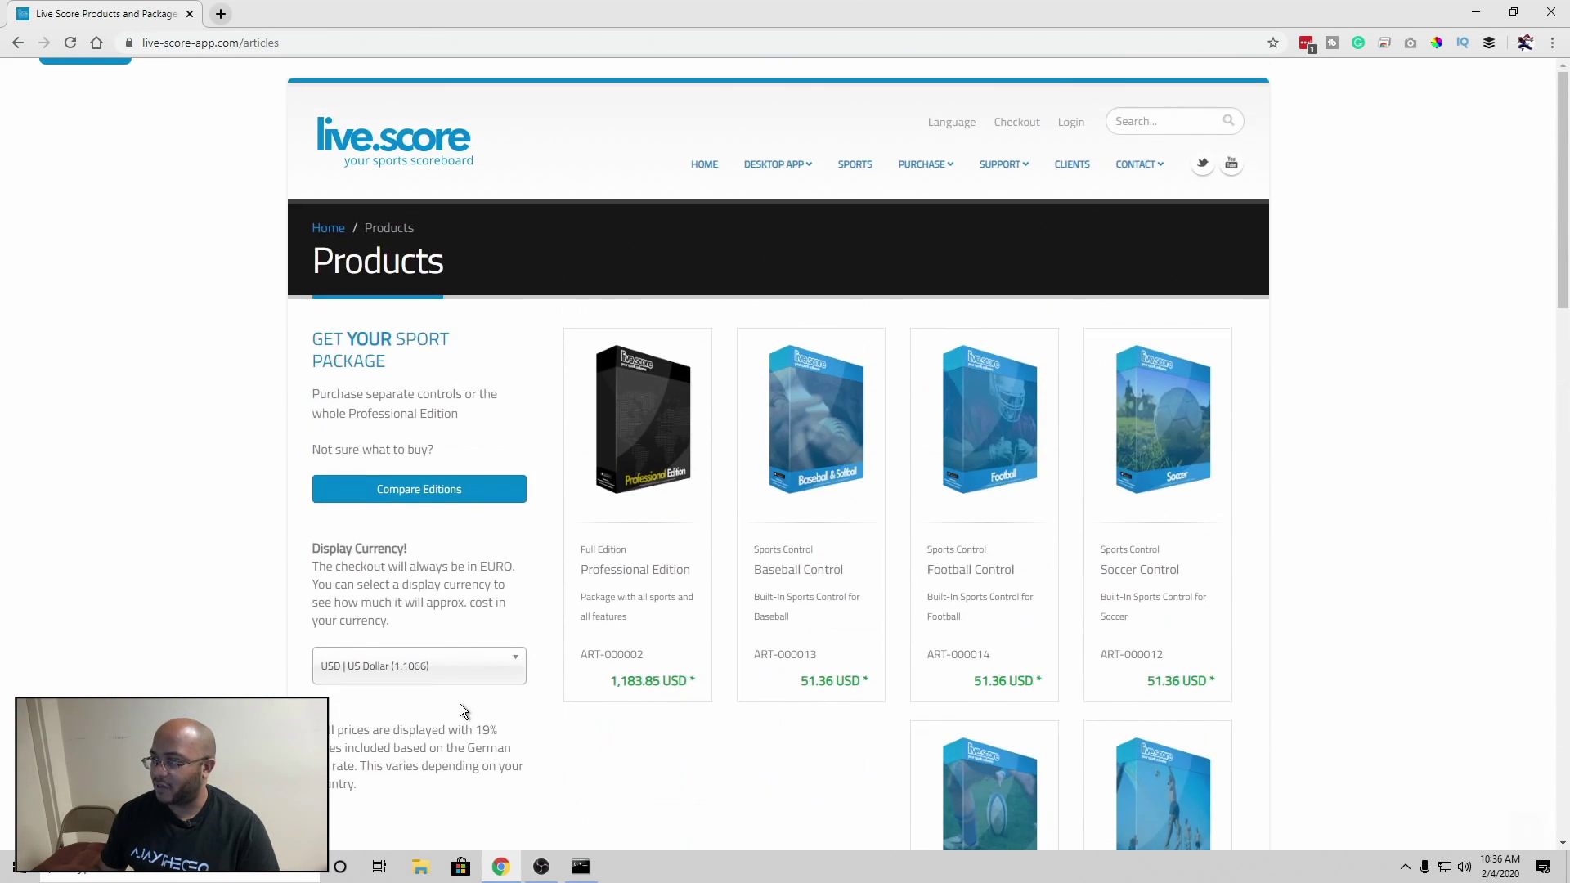